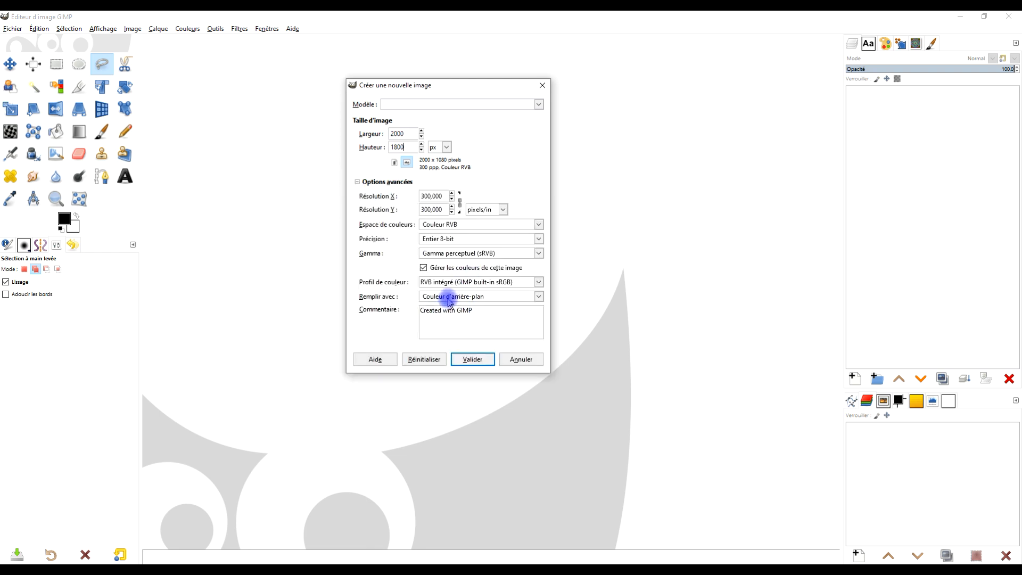
Fill the new 2000 × 1800 px image with white (Blanc) and create it.
{"action": "left_click", "coordinate": [449, 299]}
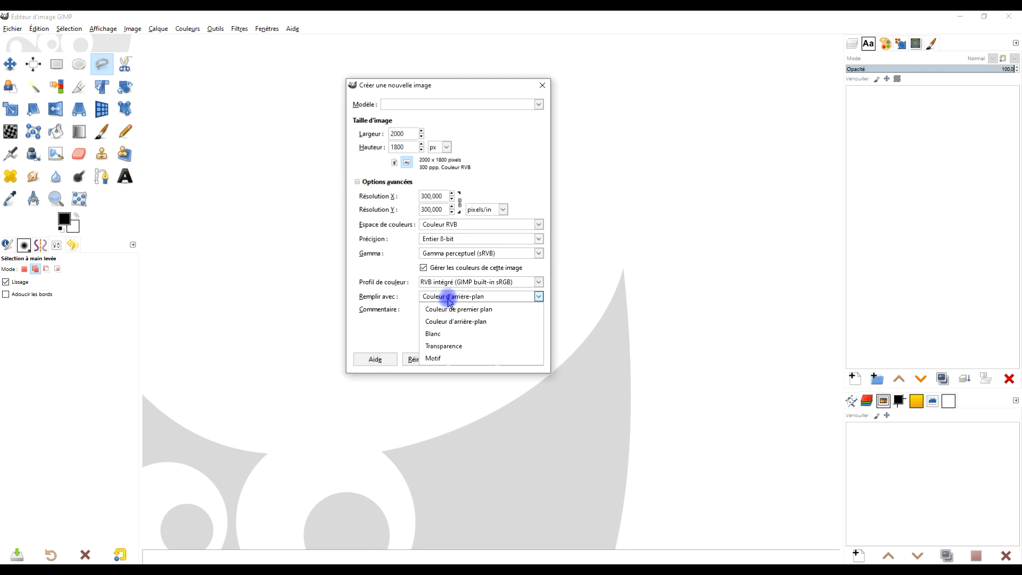
{"action": "left_click", "coordinate": [450, 338]}
{"action": "left_click", "coordinate": [473, 360]}
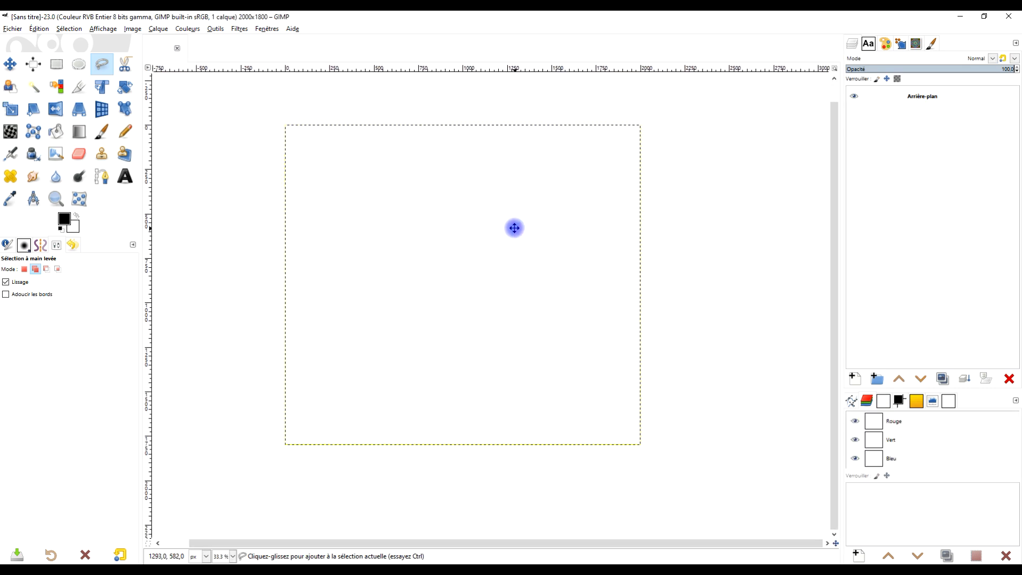
Activate the Gradient tool and set the foreground colour to blue 3198f4.
{"action": "scroll", "coordinate": [453, 255], "scroll_direction": "up", "scroll_amount": 1}
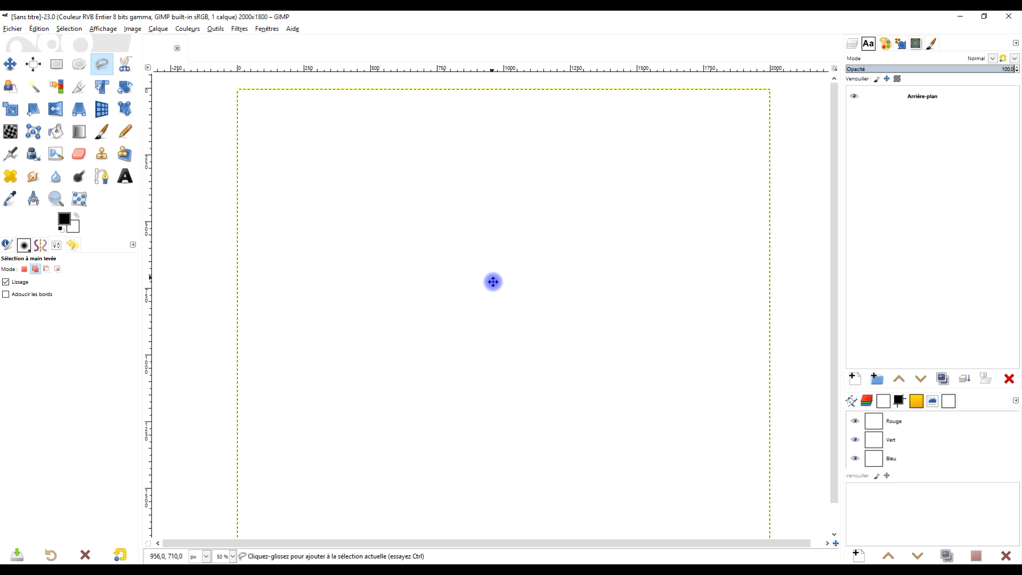
{"action": "scroll", "coordinate": [493, 258], "scroll_direction": "down", "scroll_amount": 1}
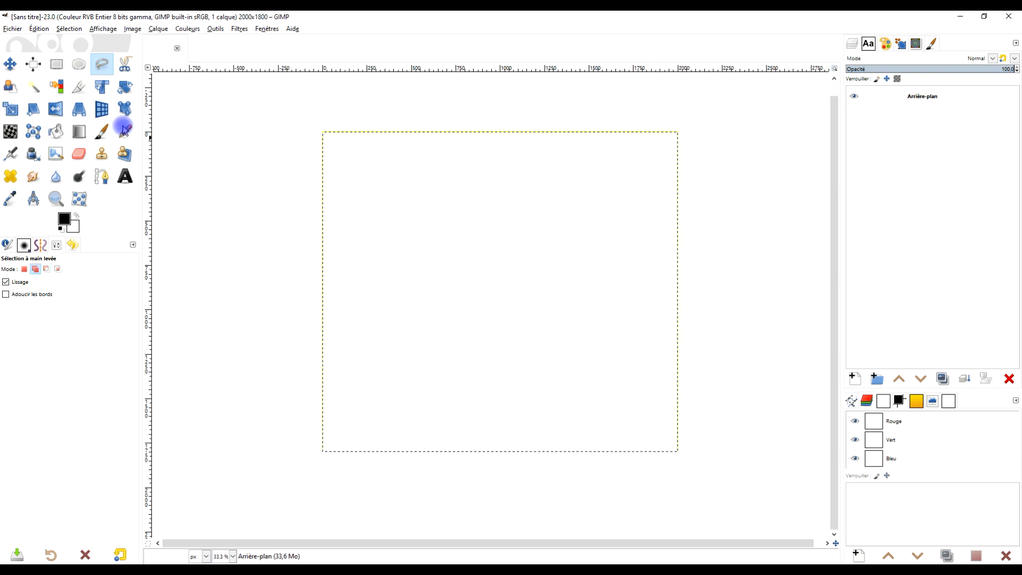
{"action": "left_click", "coordinate": [80, 133]}
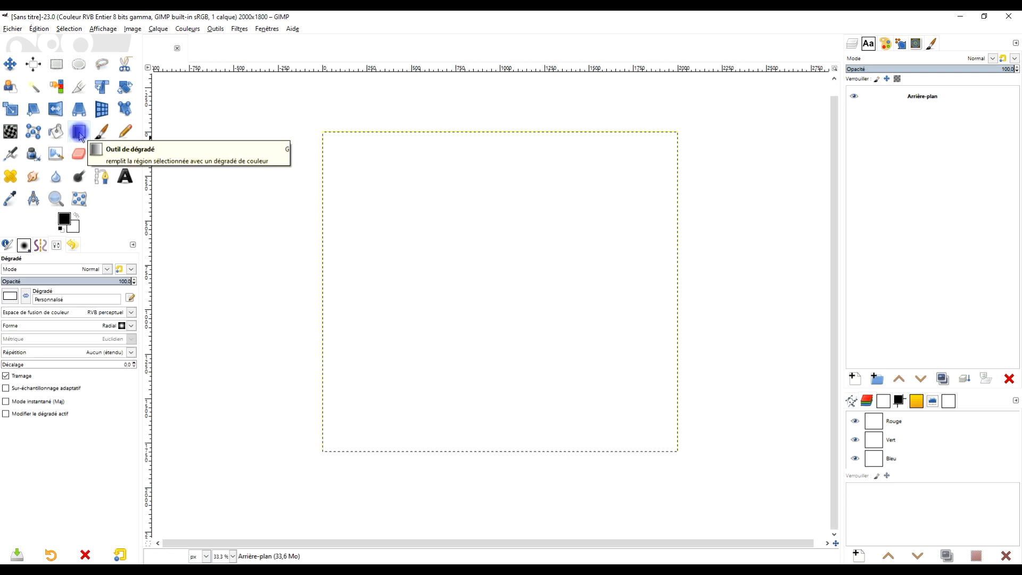
{"action": "left_click", "coordinate": [10, 297]}
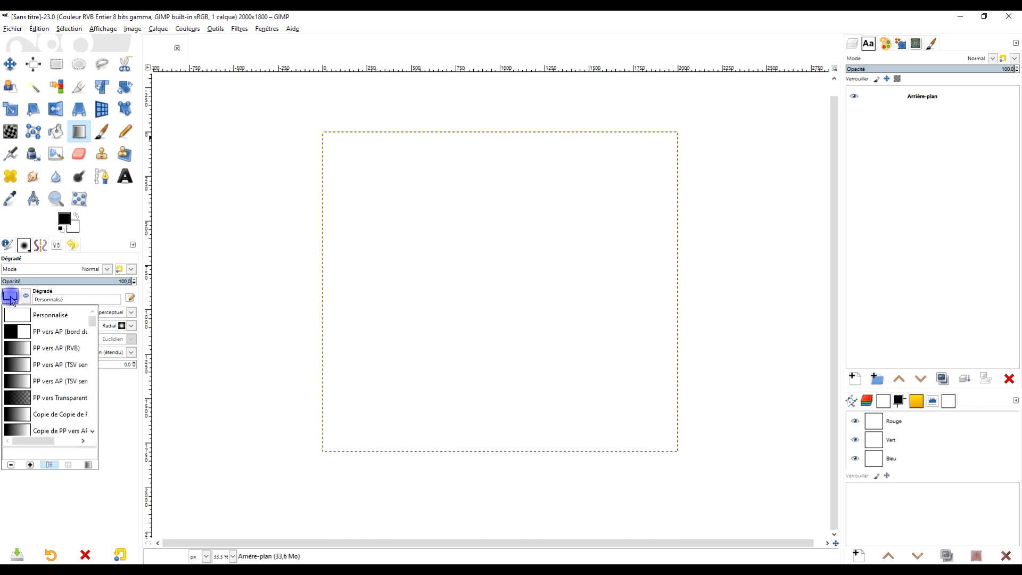
{"action": "left_click", "coordinate": [69, 224]}
{"action": "left_click", "coordinate": [68, 223]}
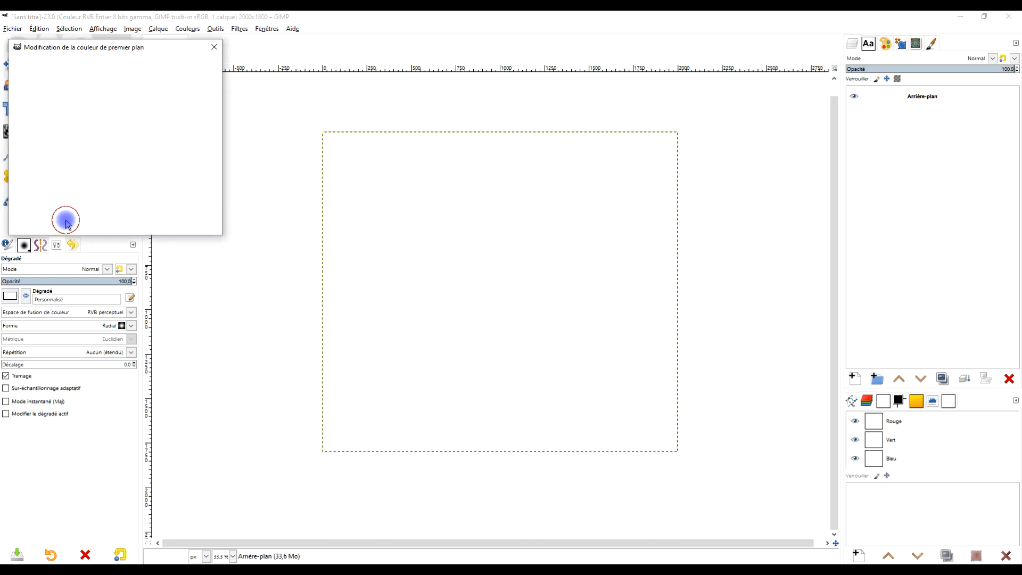
{"action": "left_click", "coordinate": [167, 185]}
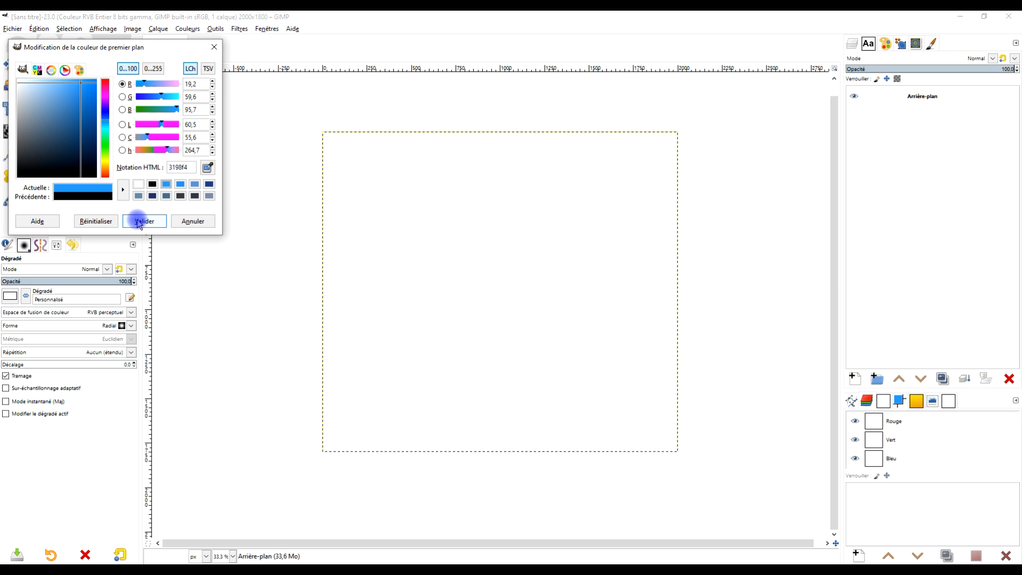
{"action": "left_click", "coordinate": [139, 221]}
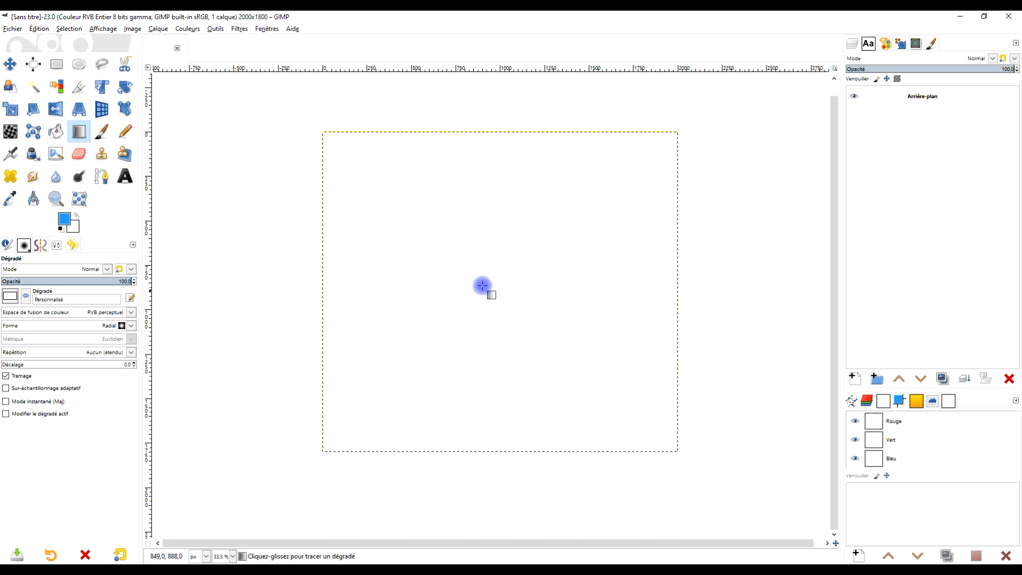
Draw a radial PP vers AP (RVB) gradient from near the canvas centre to its lower edge and reverse its colours.
{"action": "left_click", "coordinate": [11, 296]}
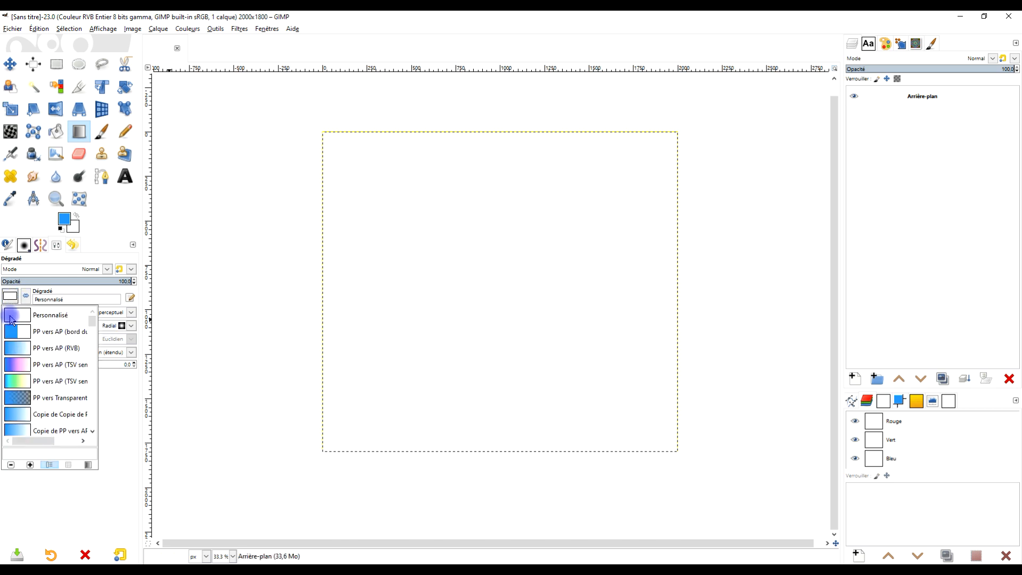
{"action": "left_click", "coordinate": [18, 351]}
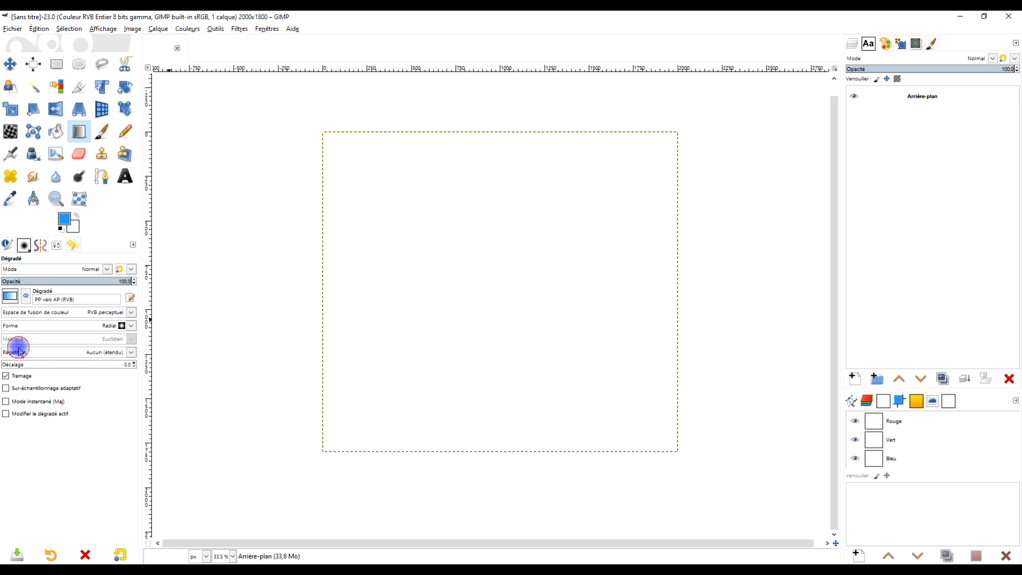
{"action": "mouse_move", "coordinate": [505, 271]}
{"action": "left_mouse_down"}
{"action": "mouse_move", "coordinate": [529, 431]}
{"action": "mouse_move", "coordinate": [508, 451]}
{"action": "left_mouse_up"}
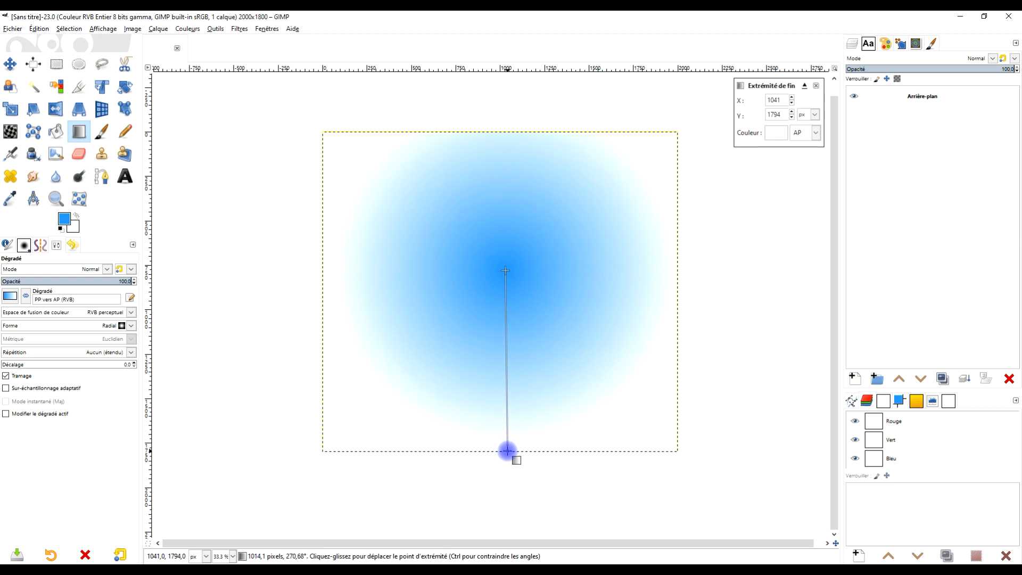
{"action": "left_click", "coordinate": [26, 296]}
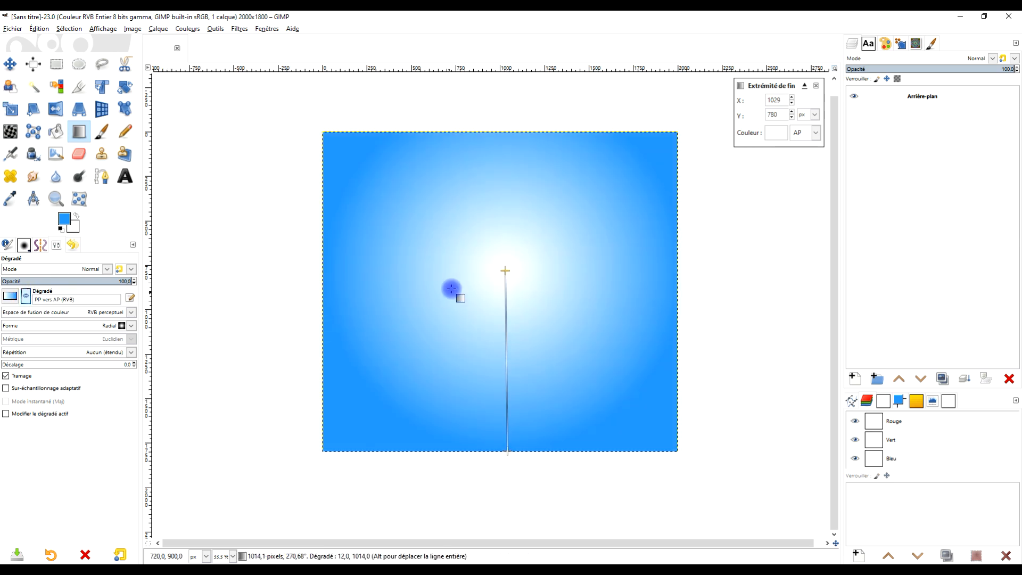
Move the gradient's centre to about X 1023, Y 876, shift its midpoint to about 36, and apply the gradient.
{"action": "left_click_drag", "start_coordinate": [505, 271], "coordinate": [505, 290]}
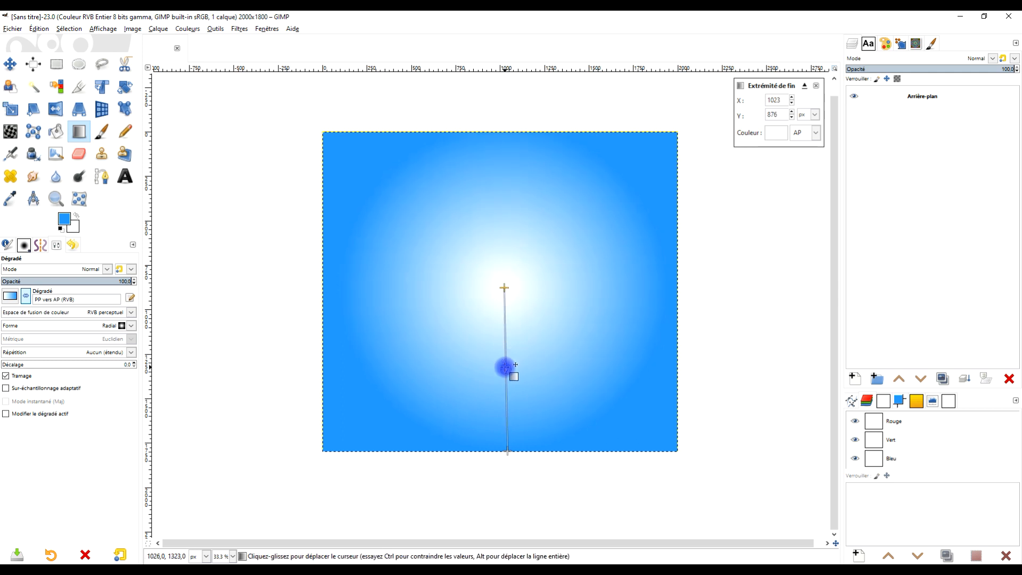
{"action": "left_click_drag", "start_coordinate": [505, 368], "coordinate": [506, 392]}
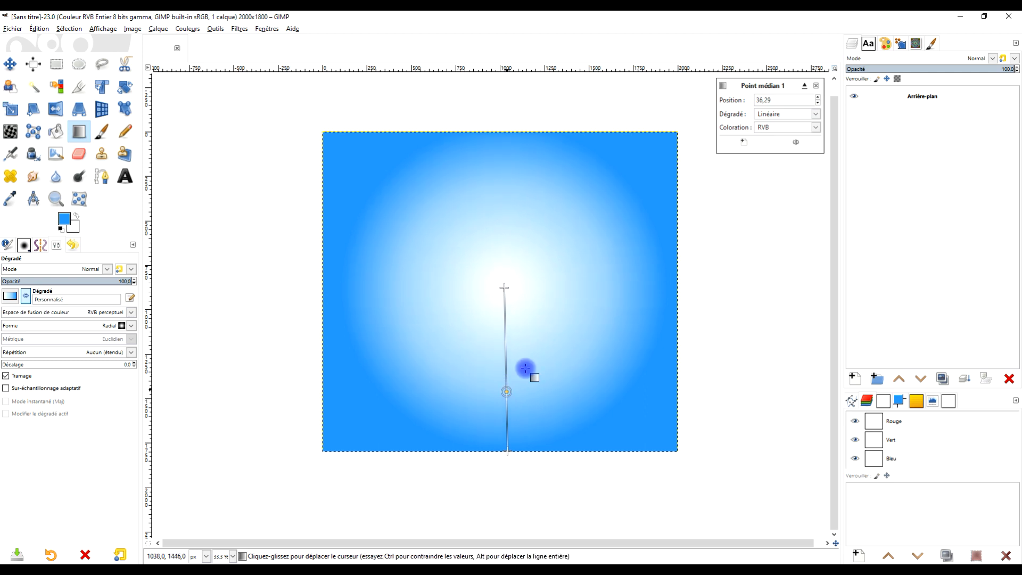
{"action": "key", "text": "Return"}
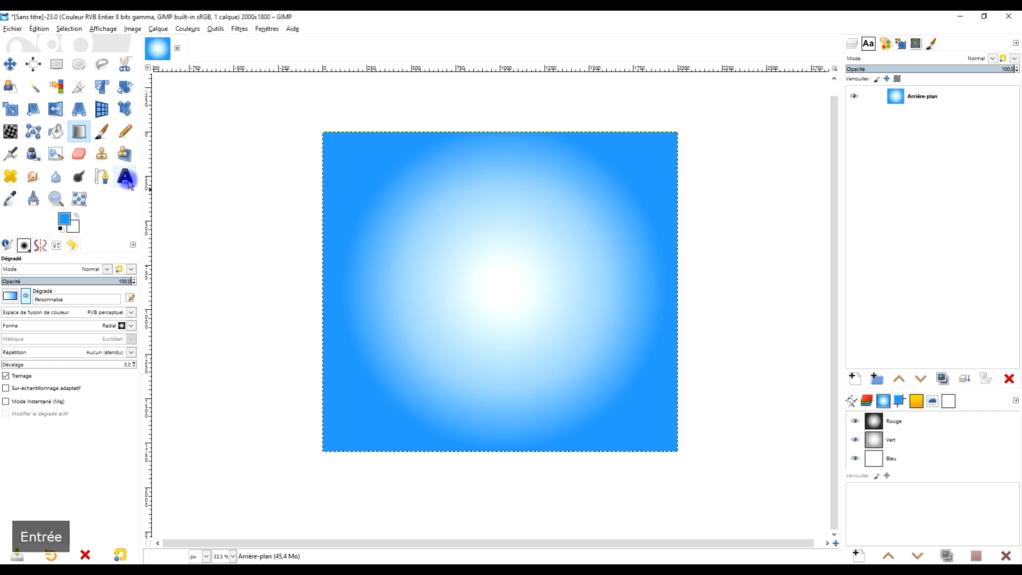
Activate the Text tool and swap the foreground and background colours to get white text.
{"action": "left_click", "coordinate": [126, 179]}
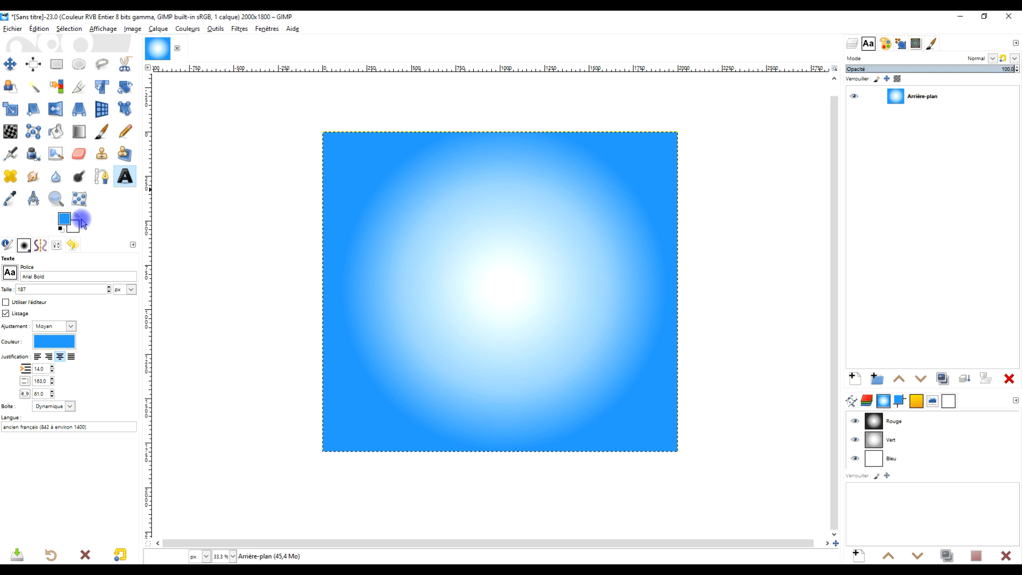
{"action": "left_click", "coordinate": [79, 218]}
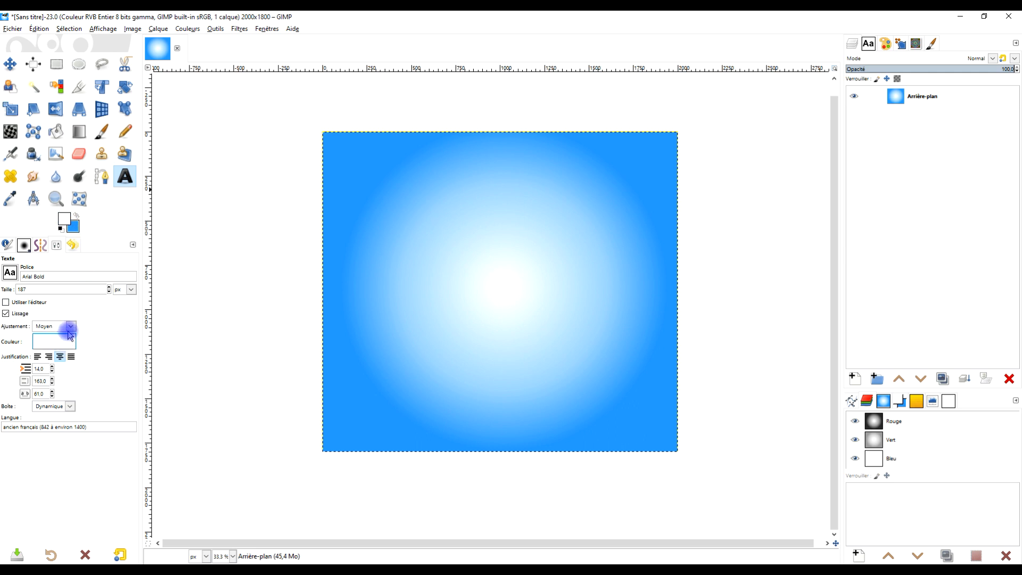
{"action": "left_click", "coordinate": [10, 273]}
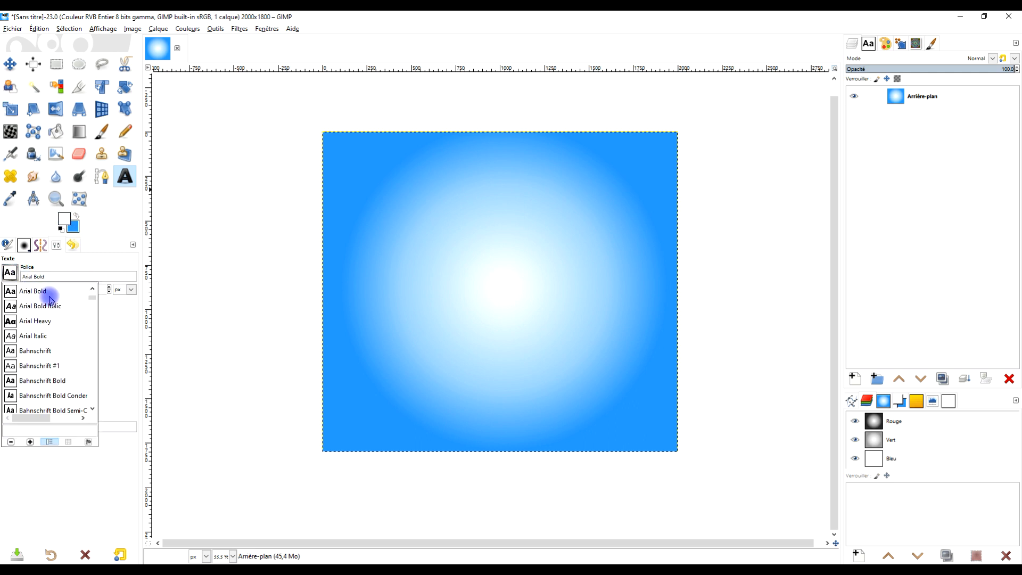
{"action": "left_click", "coordinate": [44, 281]}
{"action": "left_click", "coordinate": [10, 274]}
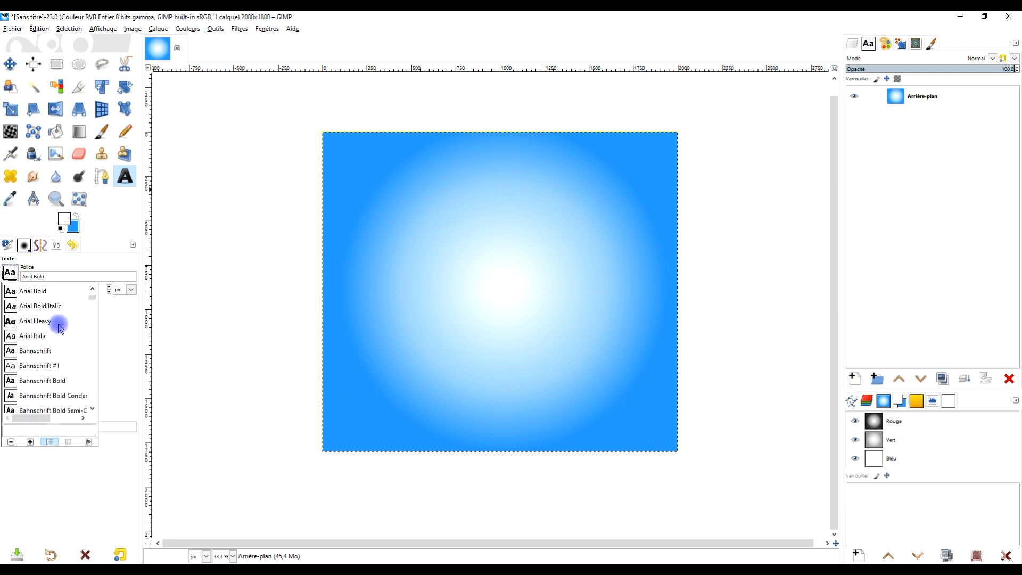
{"action": "left_click_drag", "start_coordinate": [93, 298], "coordinate": [95, 342]}
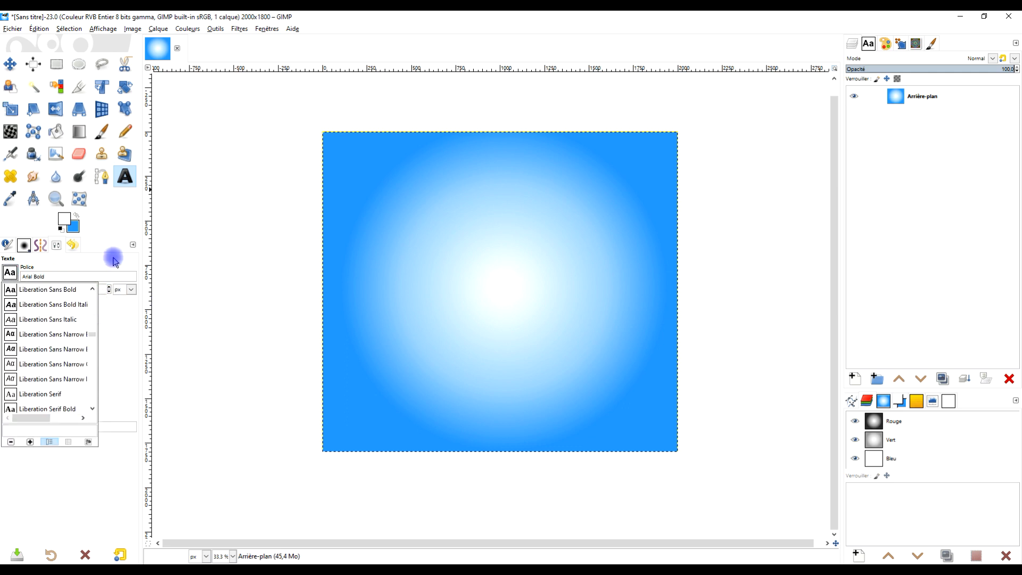
{"action": "left_click", "coordinate": [116, 230]}
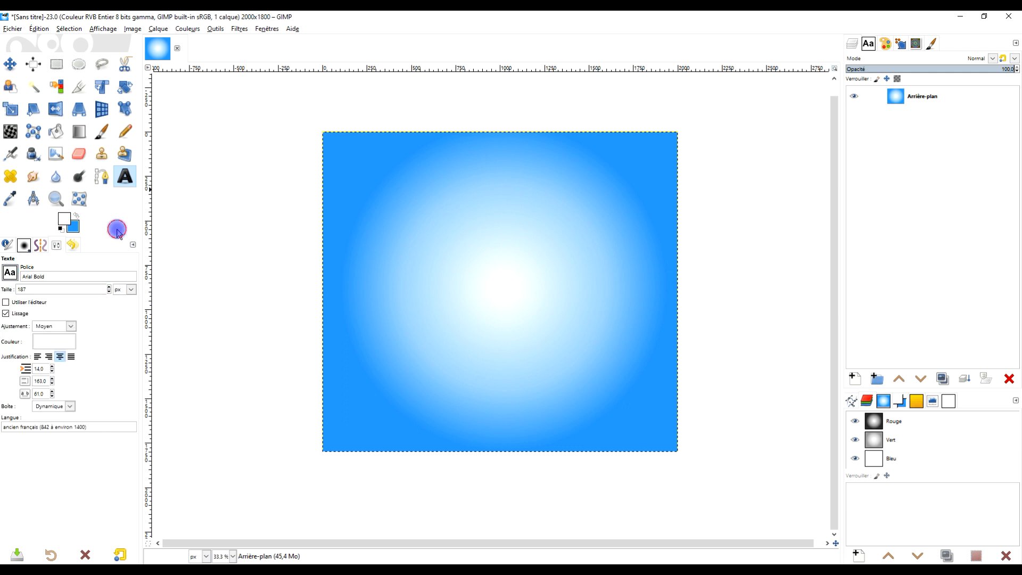
Add a text layer over the gradient reading EFFET with FLEURI on a line below it, in capitals.
{"action": "left_click", "coordinate": [412, 210]}
{"action": "key", "text": "Caps_Lock"}
{"action": "left_click", "coordinate": [466, 198]}
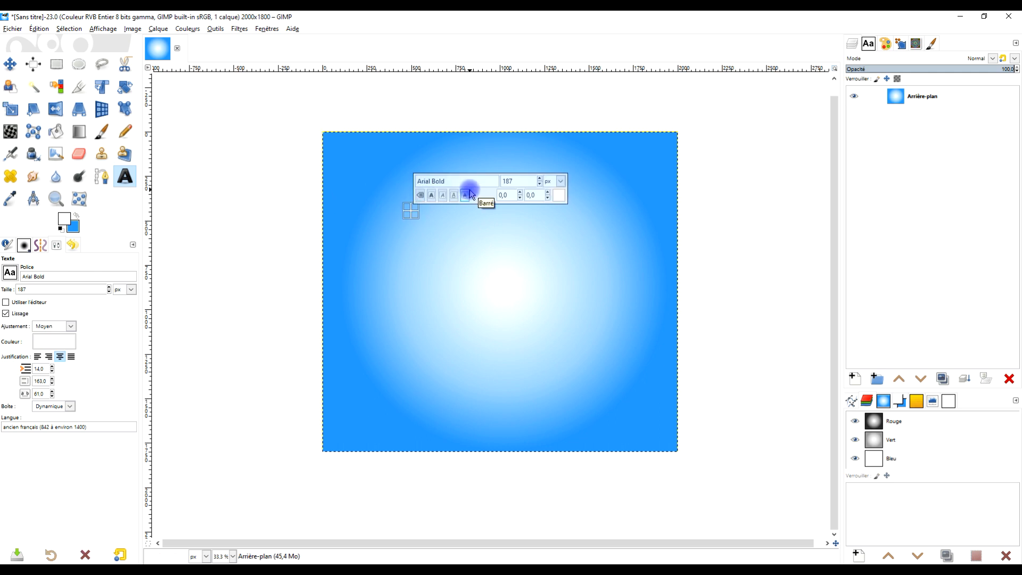
{"action": "type", "text": "EFFET"}
{"action": "key", "text": "Return"}
{"action": "key", "text": "Return"}
{"action": "type", "text": "FLEURI"}
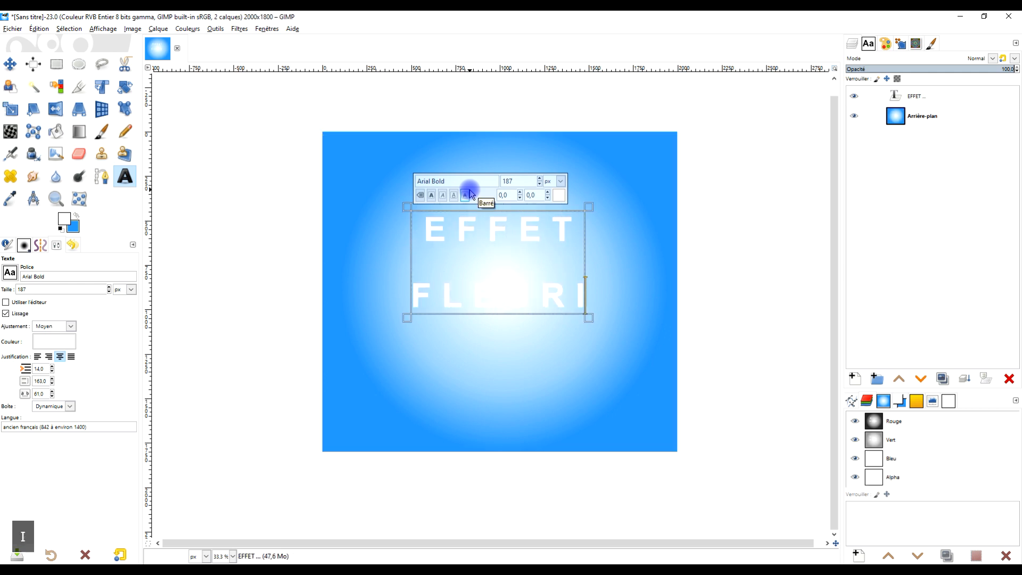
Change the font of all the EFFET FLEURI text to Impact Condensed and its size to 358 px.
{"action": "key", "text": "ctrl+a"}
{"action": "double_click", "coordinate": [481, 181]}
{"action": "triple_click", "coordinate": [480, 181]}
{"action": "key", "text": "Caps_Lock"}
{"action": "type", "text": "im"}
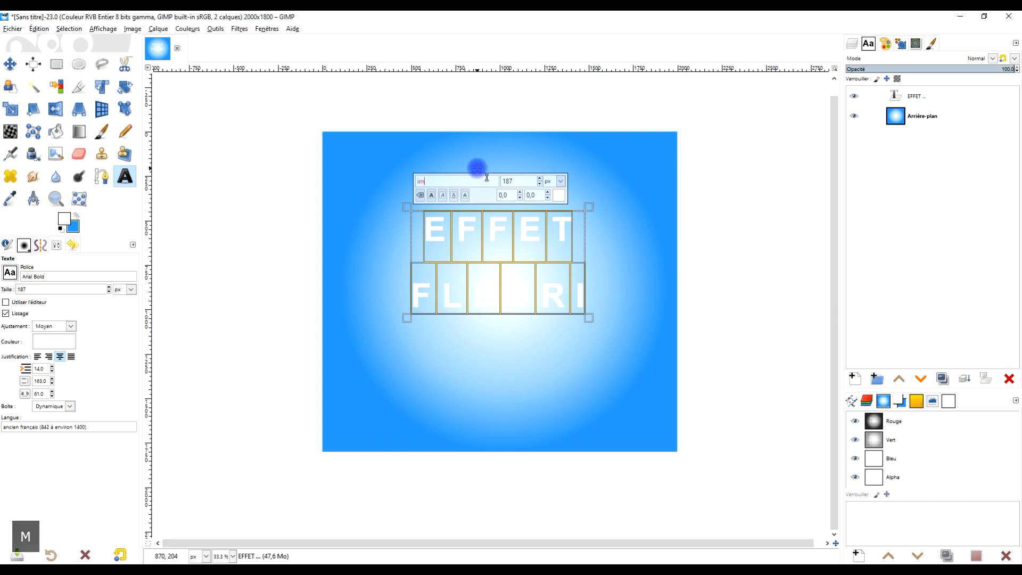
{"action": "key", "text": "BackSpace"}
{"action": "key", "text": "BackSpace"}
{"action": "key", "text": "Caps_Lock"}
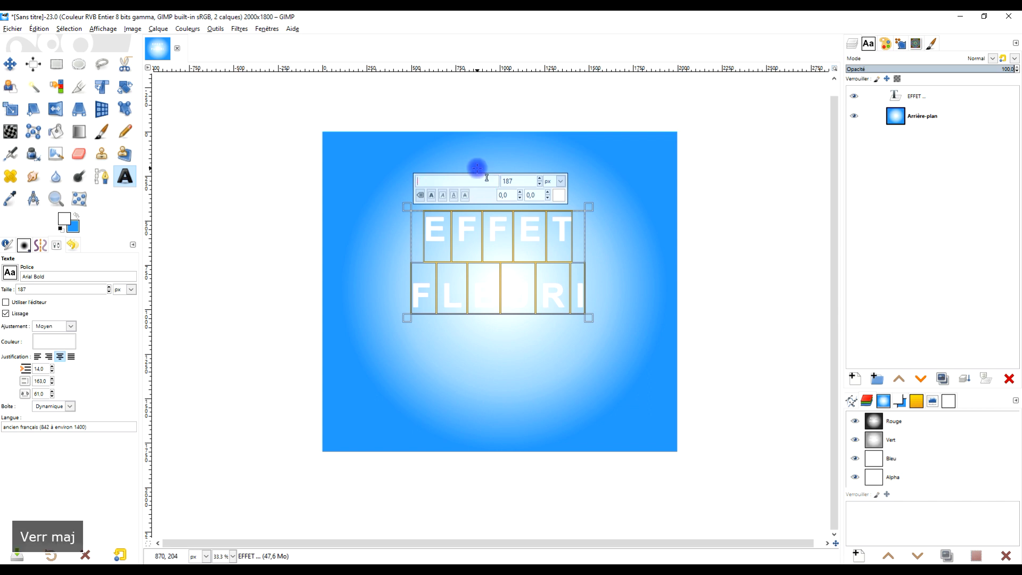
{"action": "type", "text": "I"}
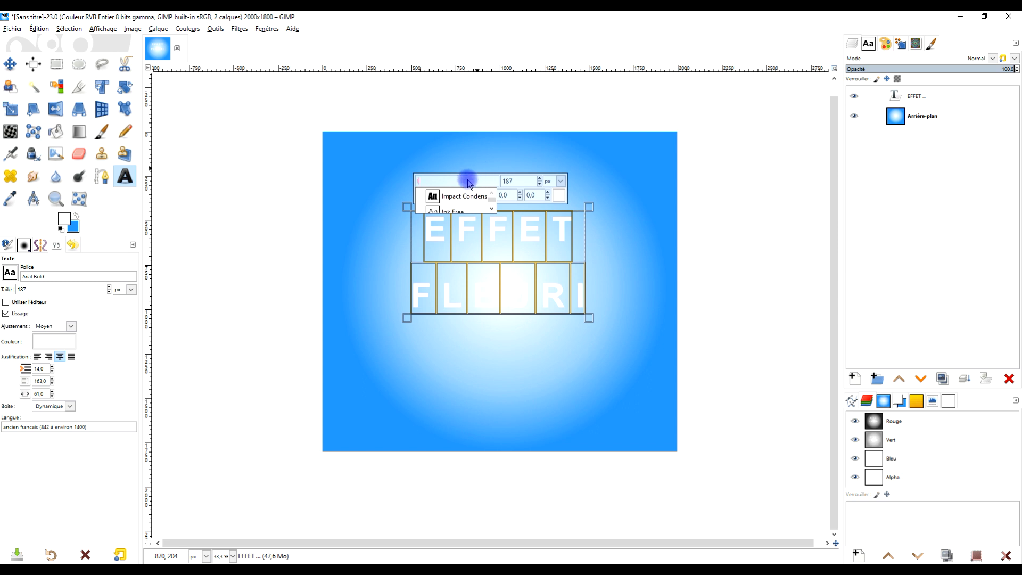
{"action": "left_click", "coordinate": [463, 196]}
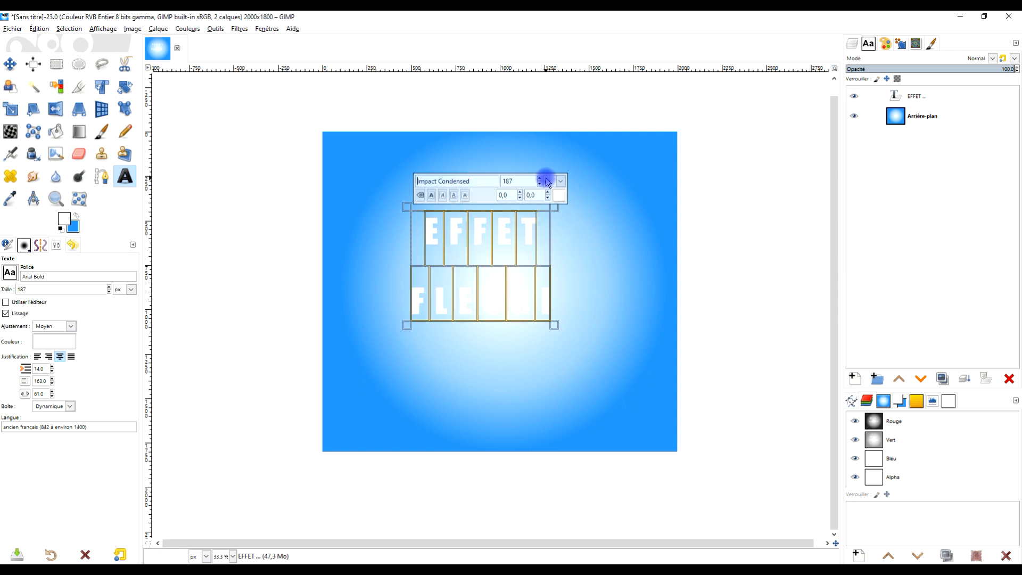
{"action": "left_click_drag", "start_coordinate": [541, 179], "coordinate": [541, 179]}
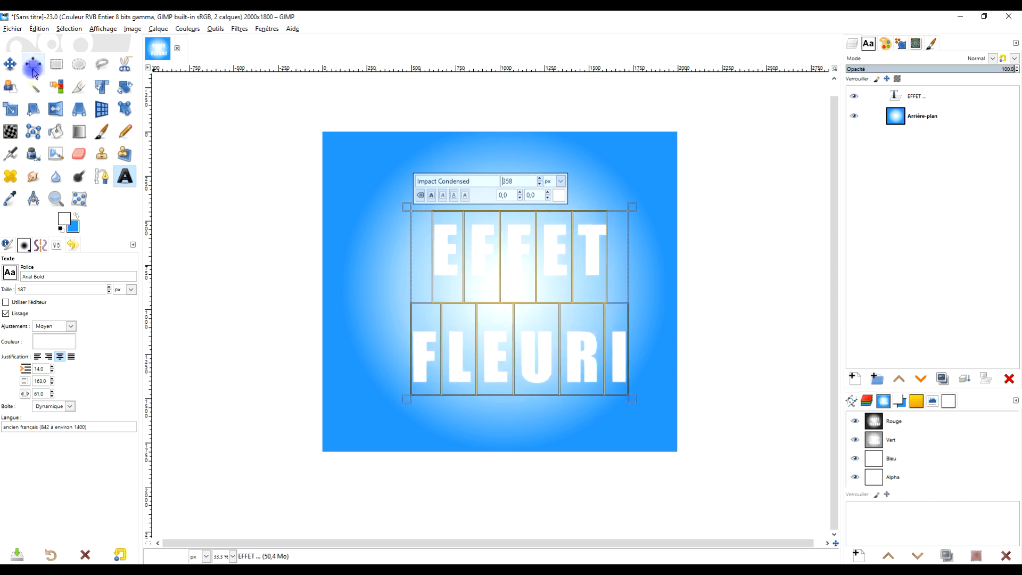
Centre the text layer horizontally and vertically relative to the image with the Alignment tool.
{"action": "left_click", "coordinate": [9, 64]}
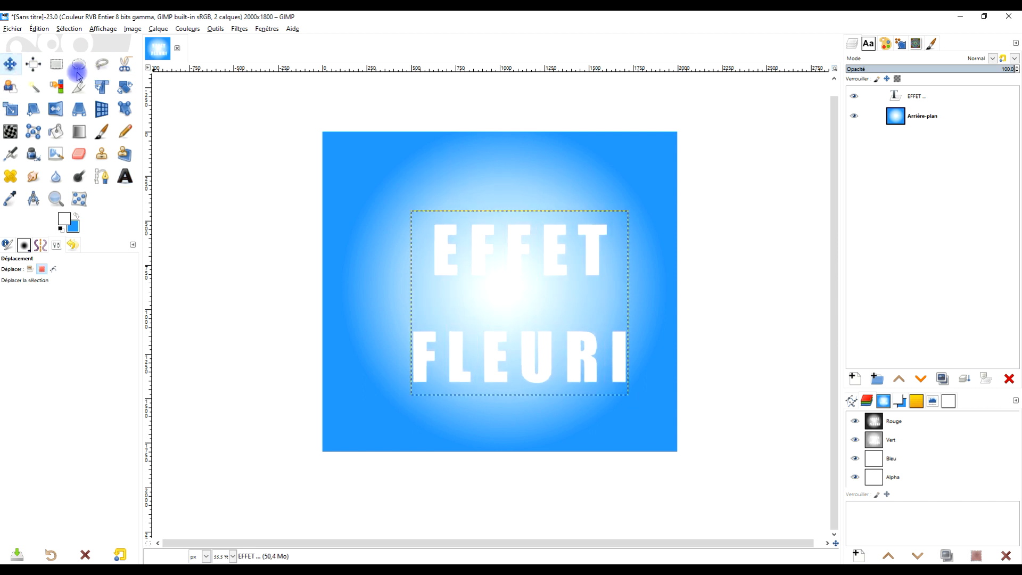
{"action": "left_click", "coordinate": [33, 64]}
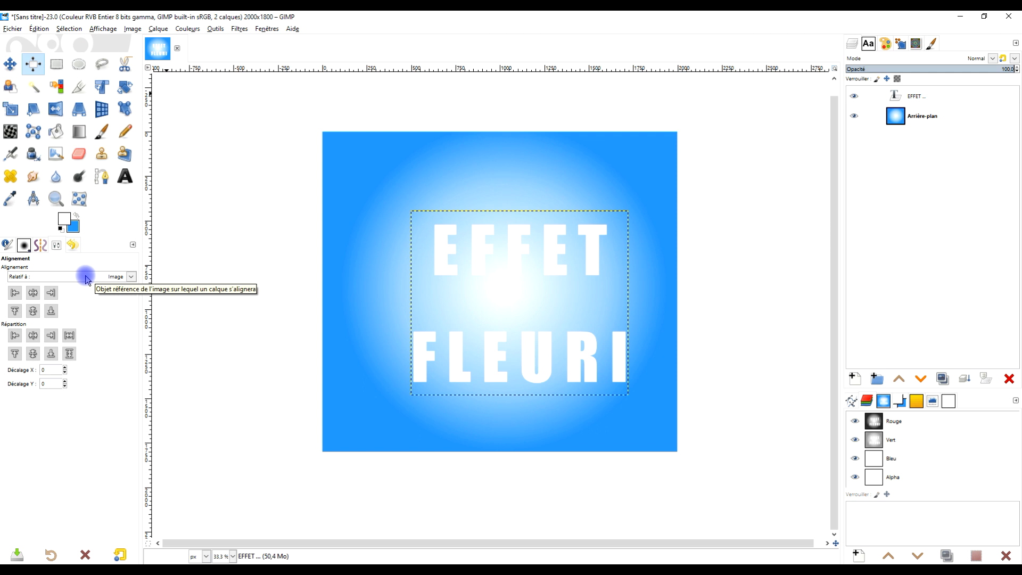
{"action": "left_click_drag", "start_coordinate": [366, 169], "coordinate": [756, 470]}
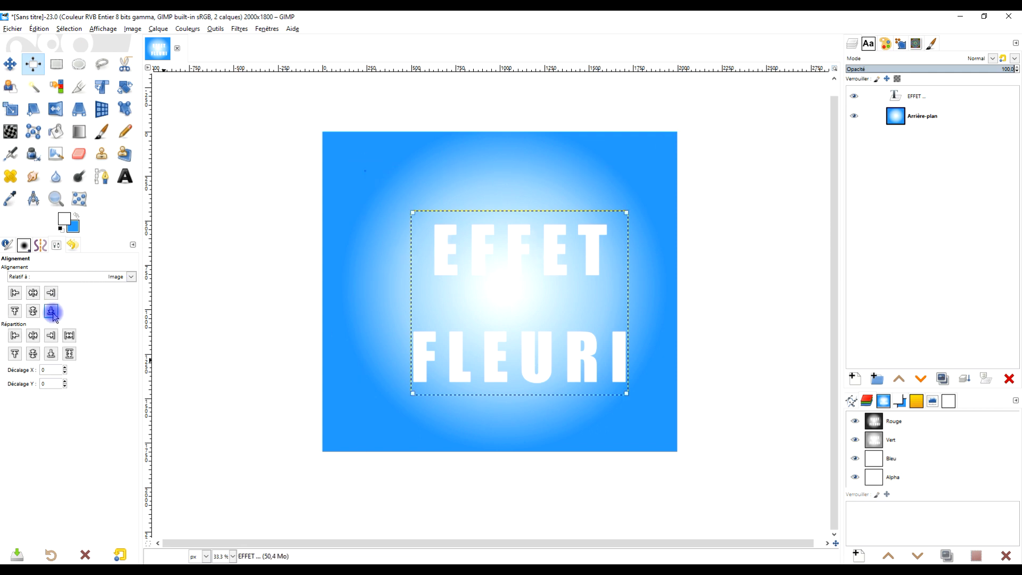
{"action": "left_click", "coordinate": [33, 292]}
{"action": "left_click", "coordinate": [33, 310]}
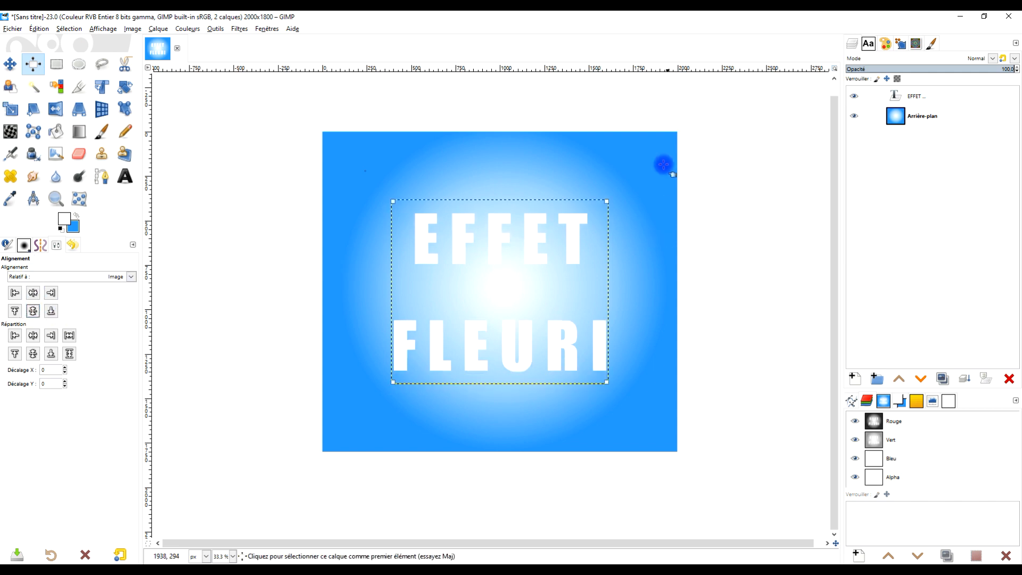
Activate the Rectangle Select tool, make the Arrière-plan layer active, and bring up the file chooser for opening images as layers.
{"action": "left_click", "coordinate": [56, 65]}
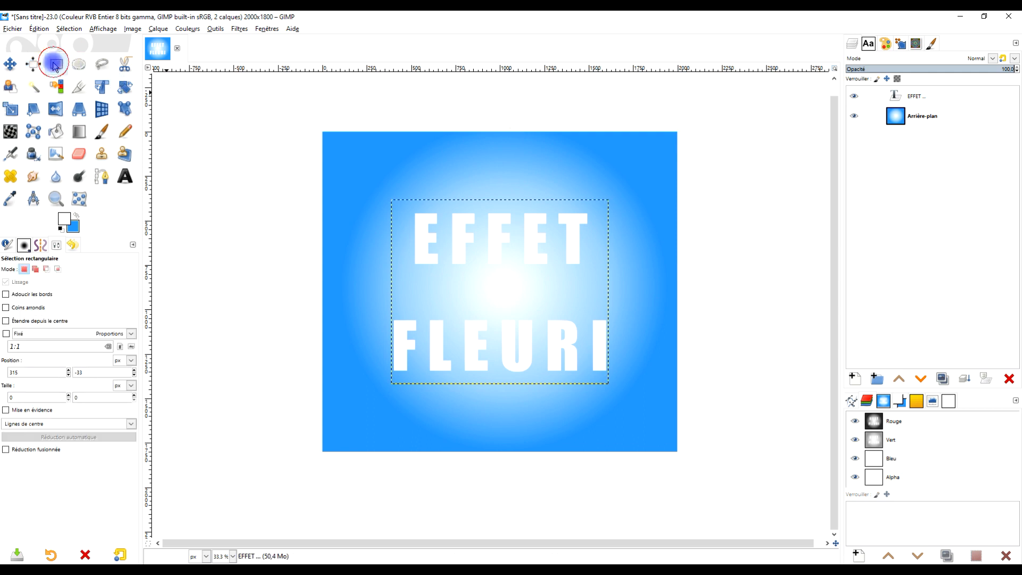
{"action": "left_click", "coordinate": [926, 99]}
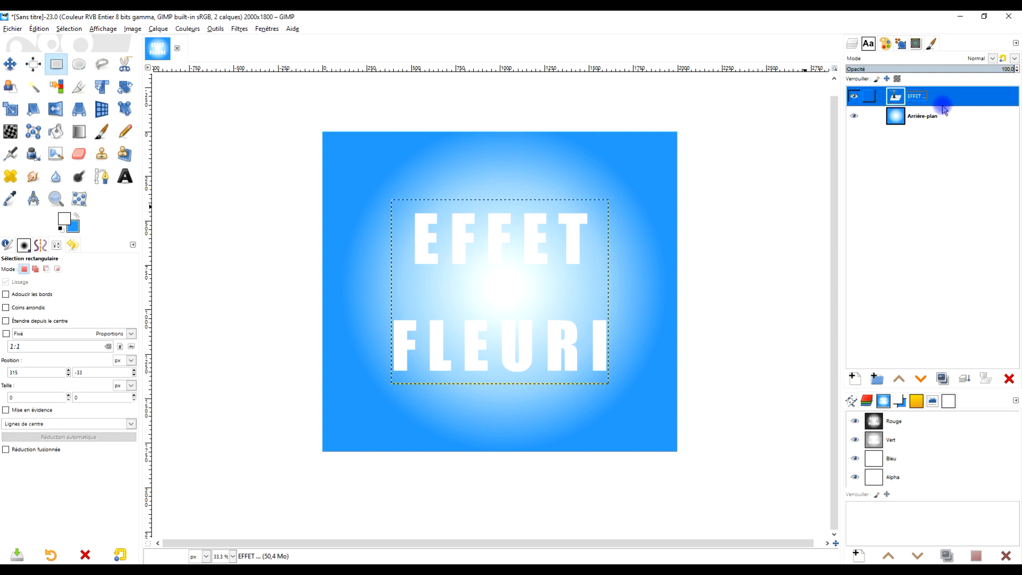
{"action": "left_click", "coordinate": [978, 116]}
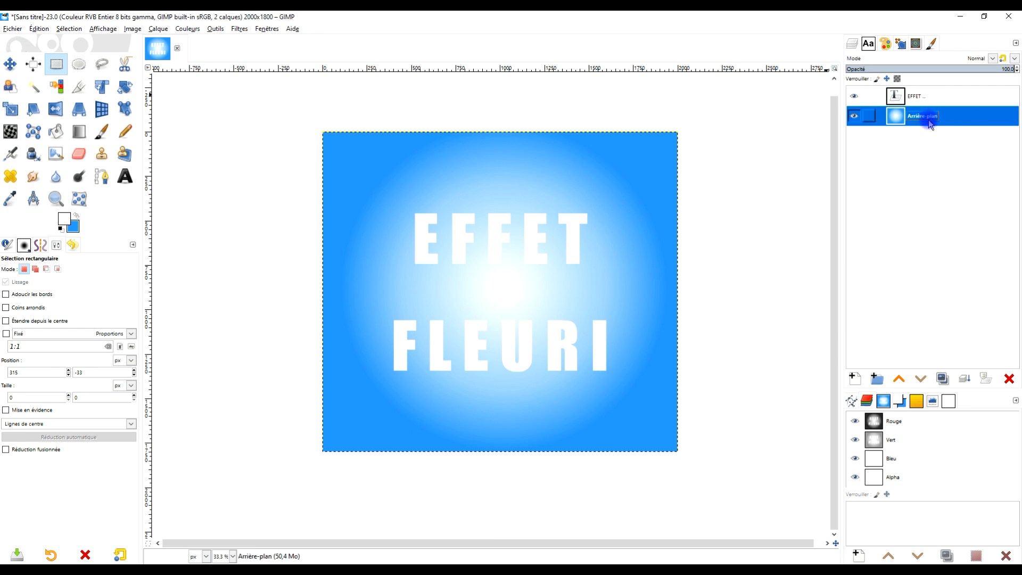
{"action": "left_click", "coordinate": [12, 28]}
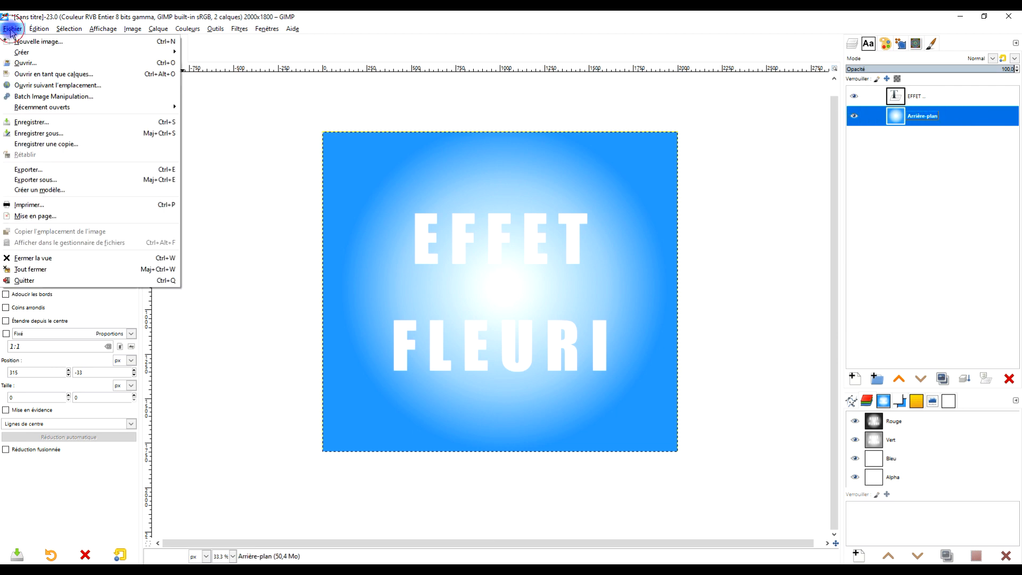
{"action": "left_click", "coordinate": [80, 74]}
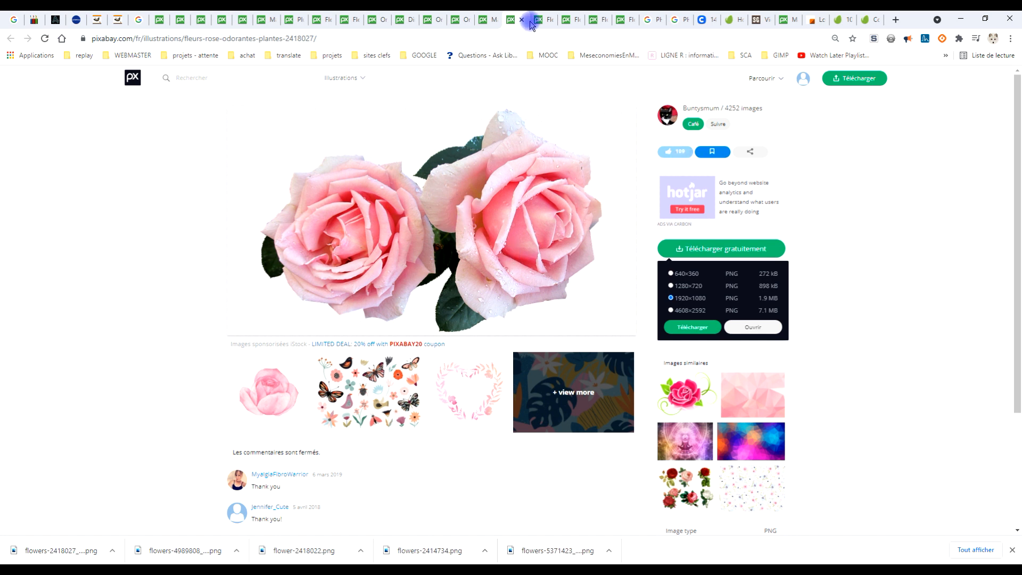
Switch to the Chrome browser and examine the Pixabay rose image pages and their PNG download sizes.
{"action": "left_click", "coordinate": [539, 21]}
{"action": "left_click", "coordinate": [567, 21]}
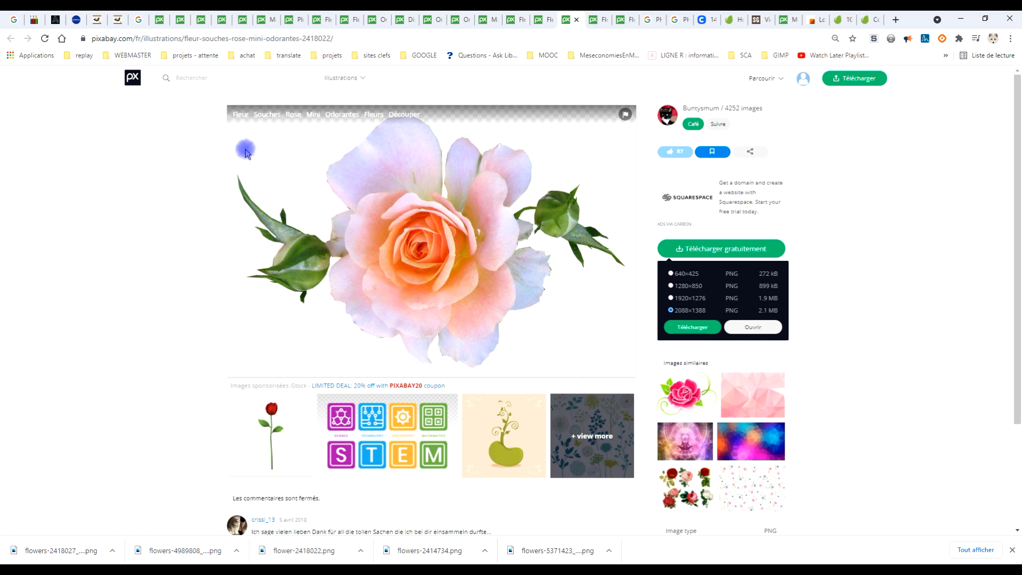
{"action": "left_click", "coordinate": [694, 329]}
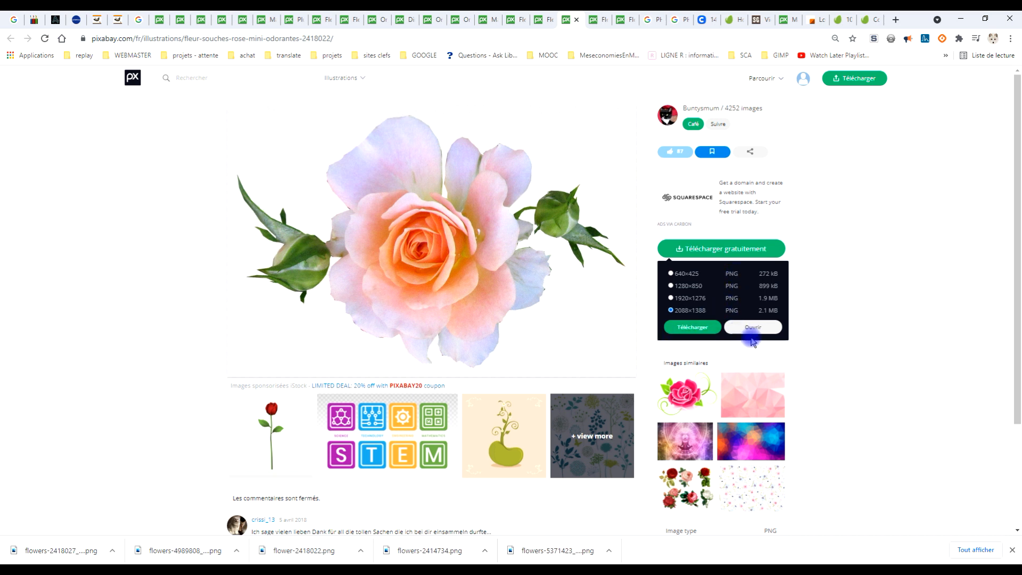
{"action": "left_click", "coordinate": [598, 21]}
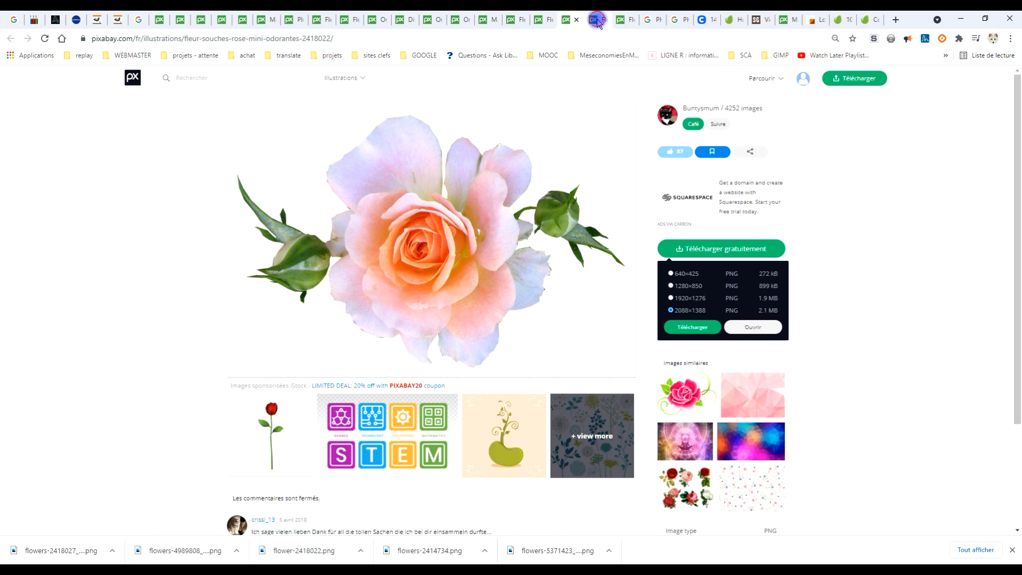
{"action": "left_click", "coordinate": [753, 322]}
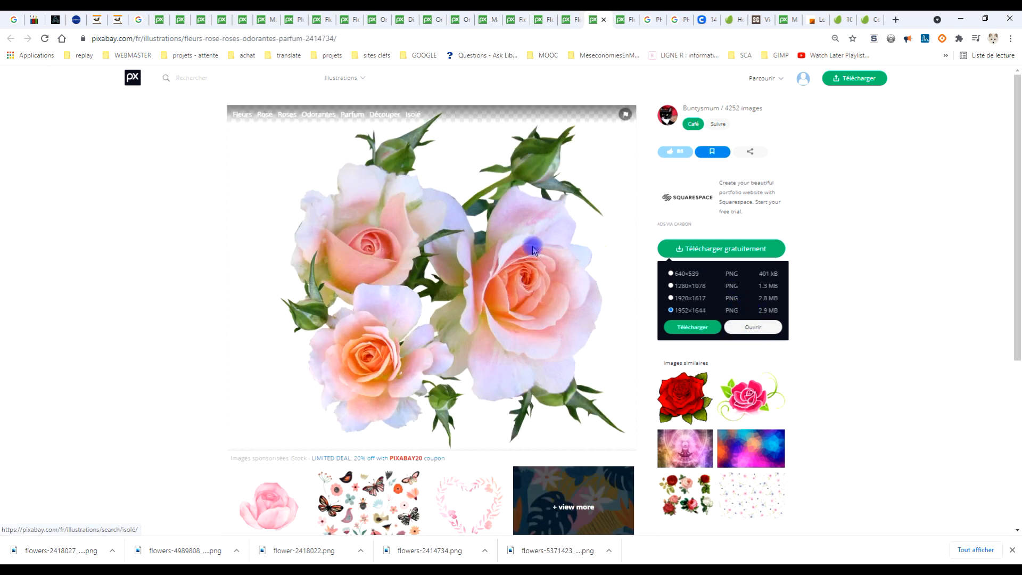
{"action": "left_click", "coordinate": [618, 21]}
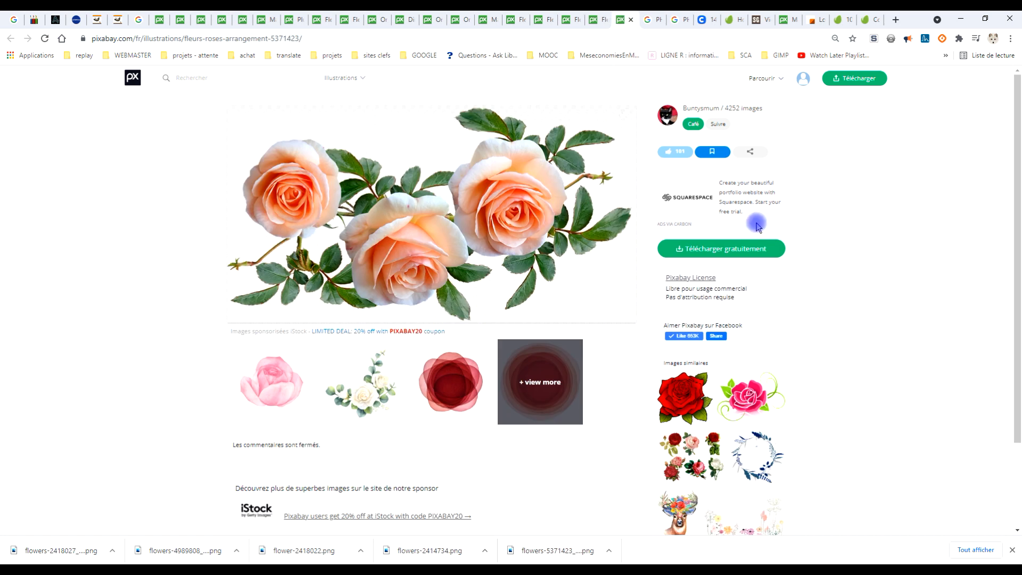
{"action": "left_click", "coordinate": [712, 249]}
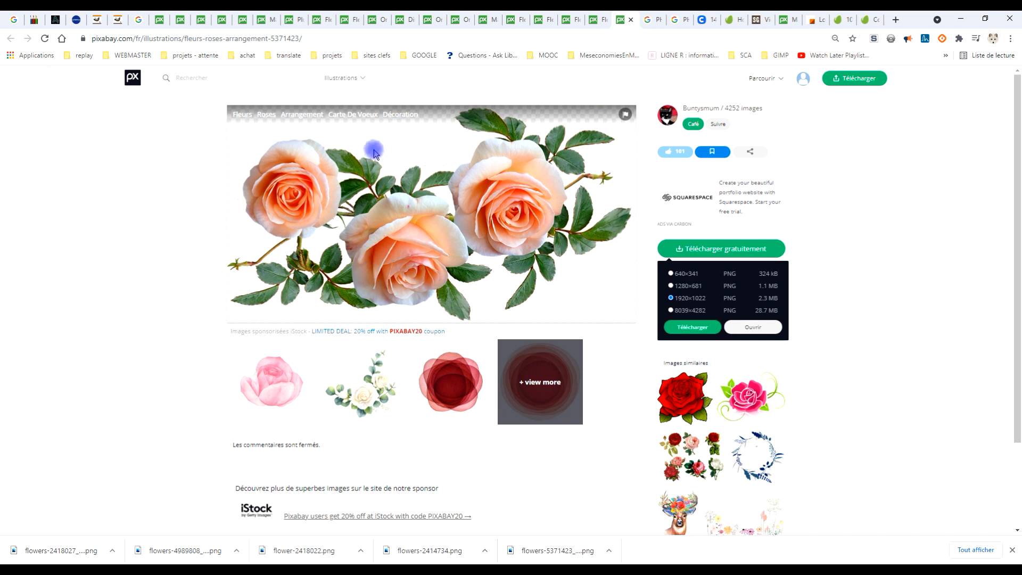
{"action": "left_click", "coordinate": [170, 569]}
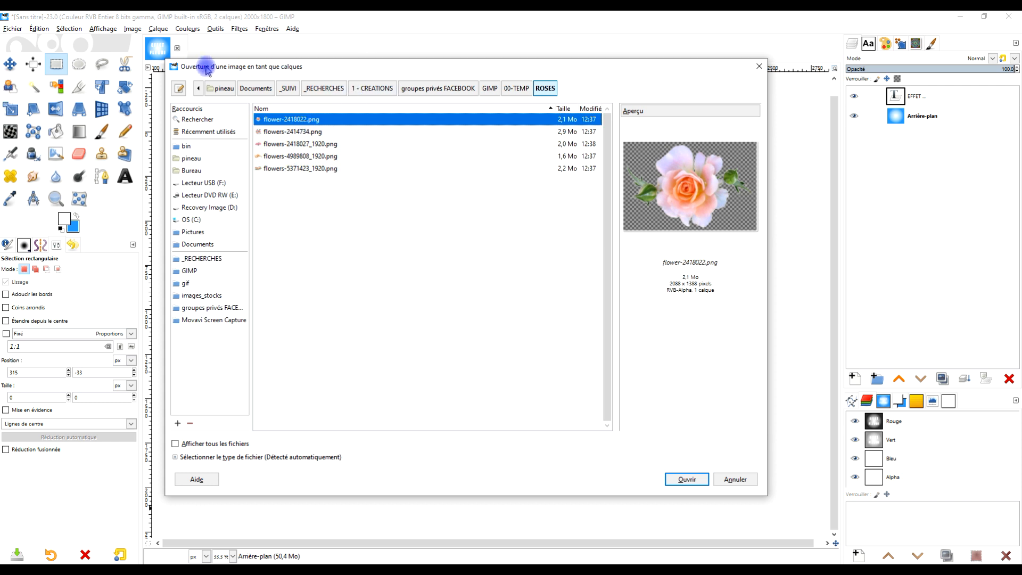
{"action": "left_click", "coordinate": [760, 66]}
{"action": "left_click", "coordinate": [9, 28]}
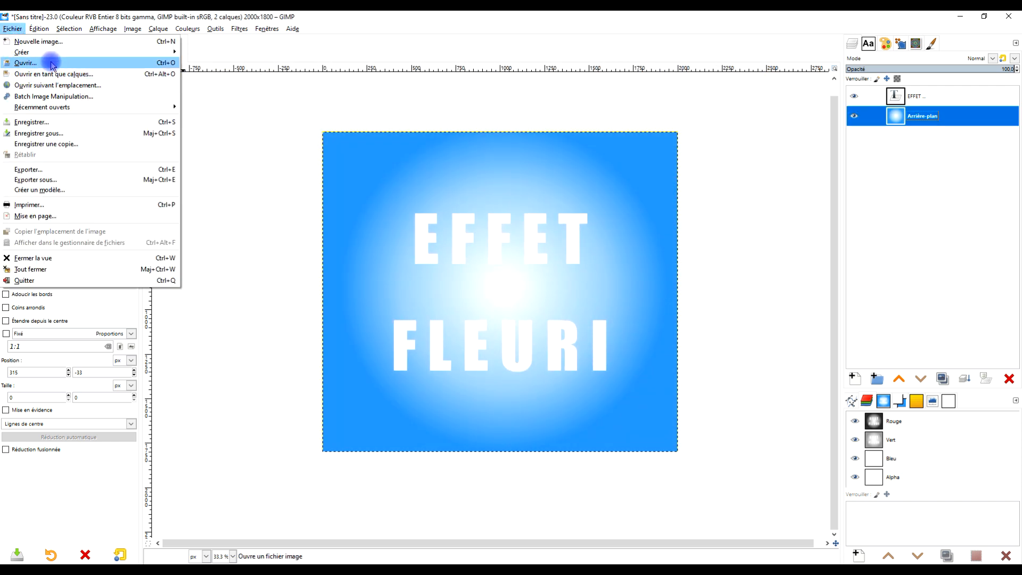
{"action": "left_click", "coordinate": [60, 75]}
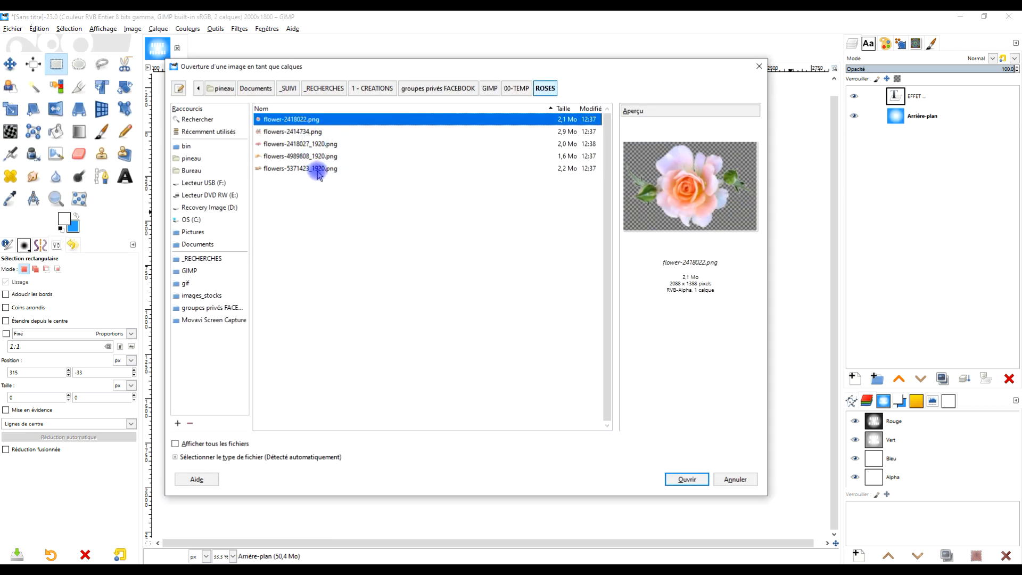
{"action": "key", "text": "ctrl+a"}
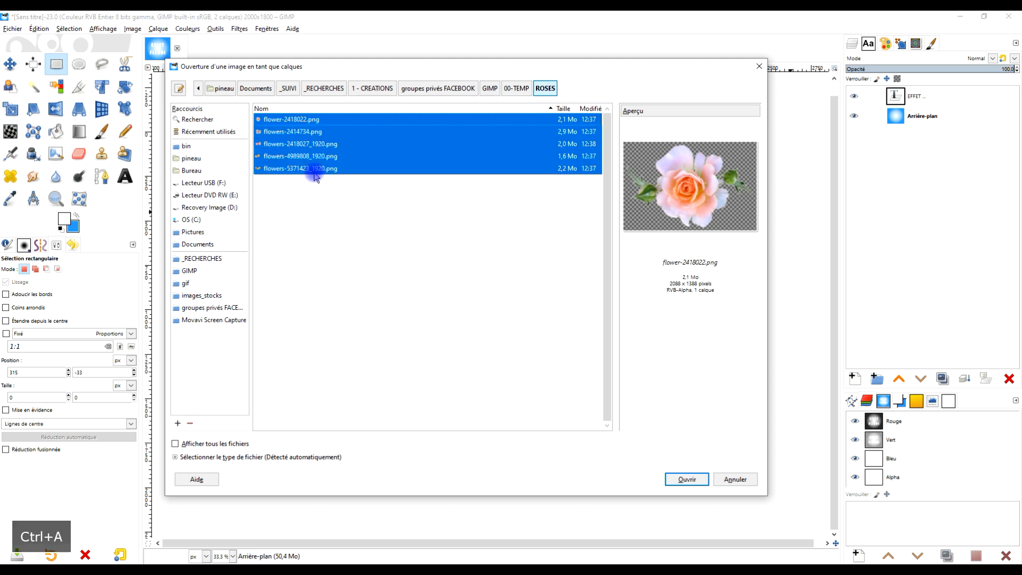
{"action": "left_click", "coordinate": [314, 173]}
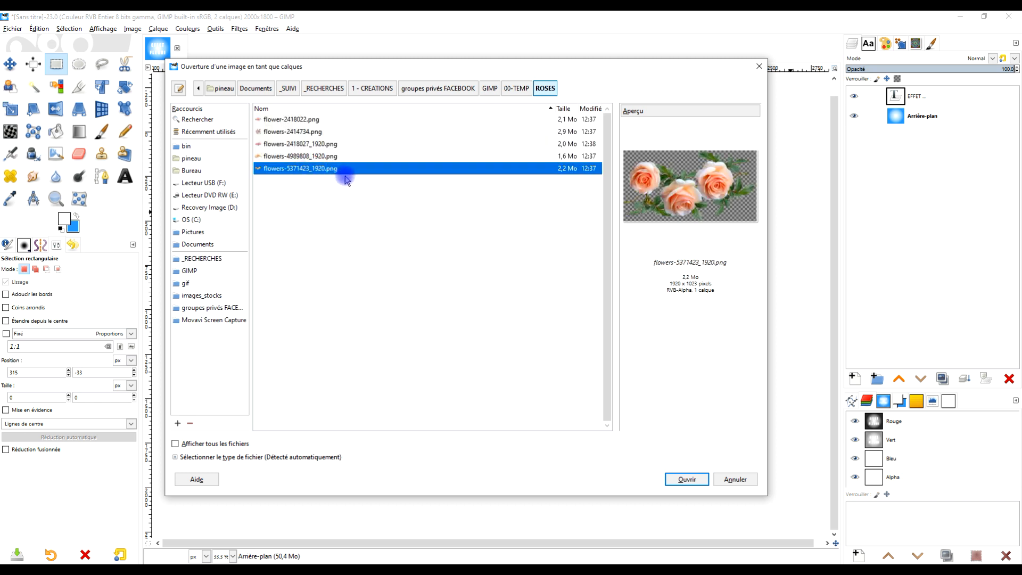
{"action": "left_click", "coordinate": [297, 121], "text": "shift"}
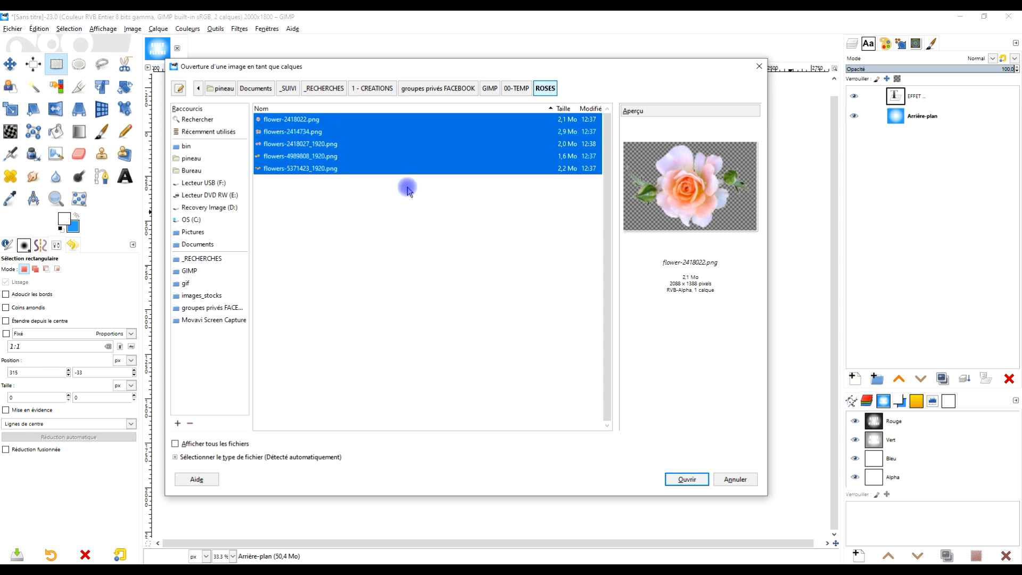
Open all five rose PNG files from the ROSES folder as layers between the background and the text.
{"action": "left_click", "coordinate": [335, 169]}
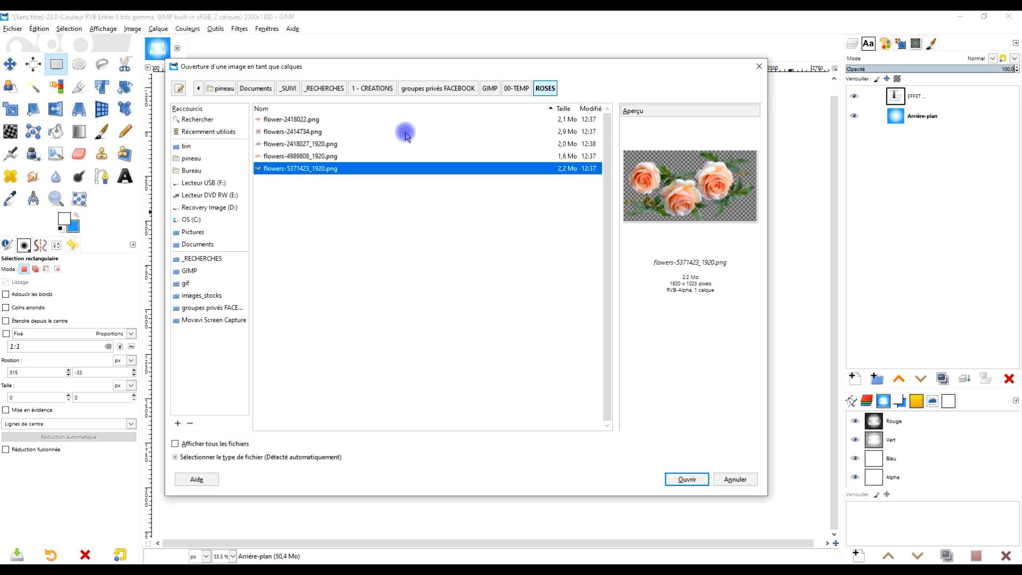
{"action": "left_click", "coordinate": [309, 145], "text": "ctrl"}
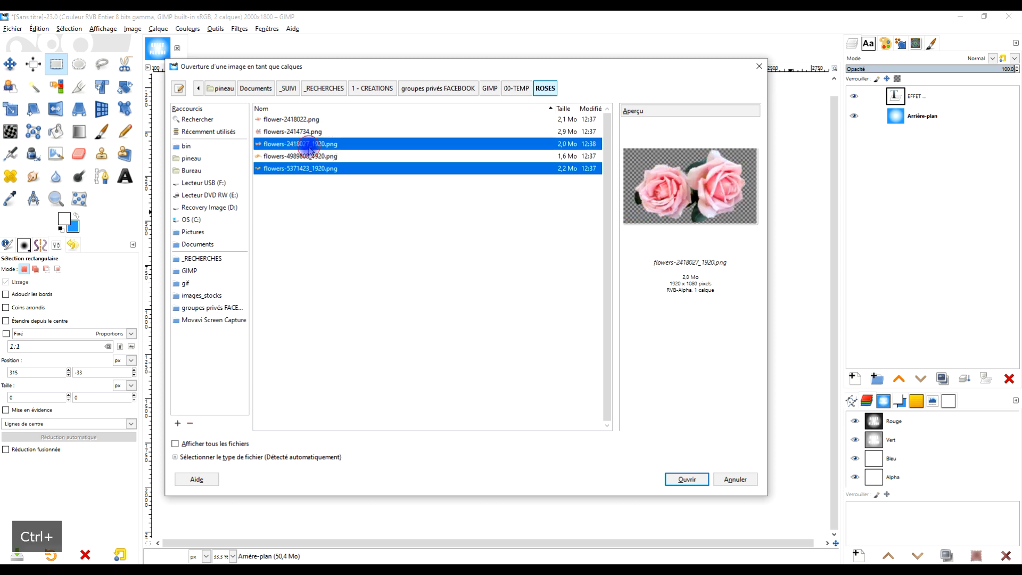
{"action": "left_click", "coordinate": [296, 119], "text": "ctrl"}
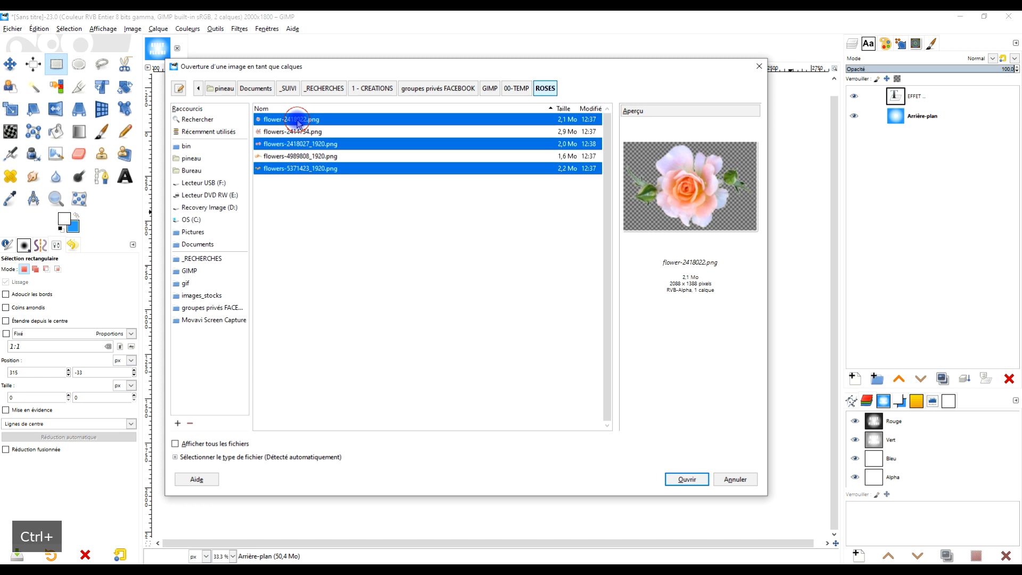
{"action": "left_click", "coordinate": [333, 156], "text": "ctrl"}
{"action": "left_click", "coordinate": [319, 136], "text": "ctrl"}
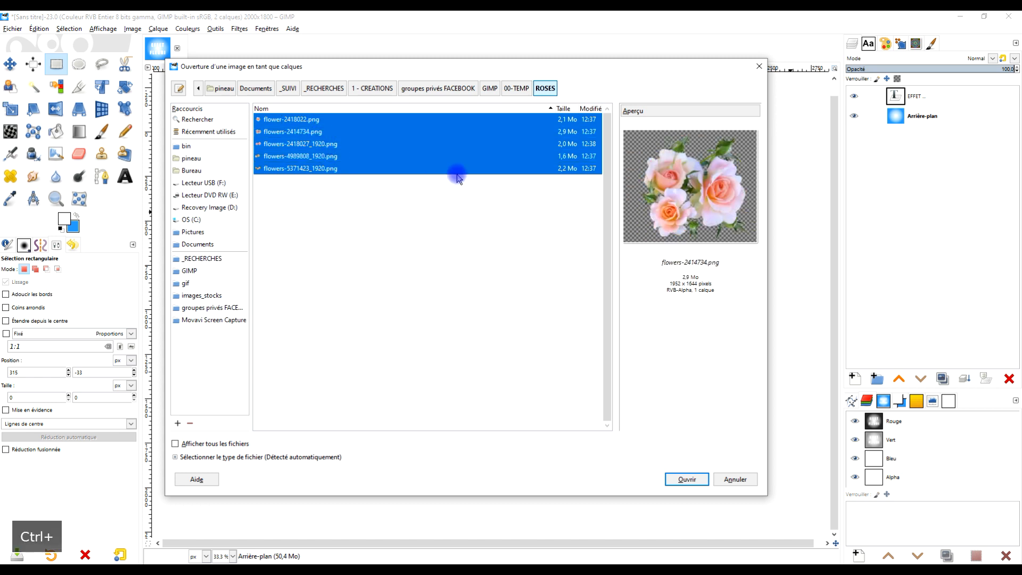
{"action": "left_click", "coordinate": [687, 481]}
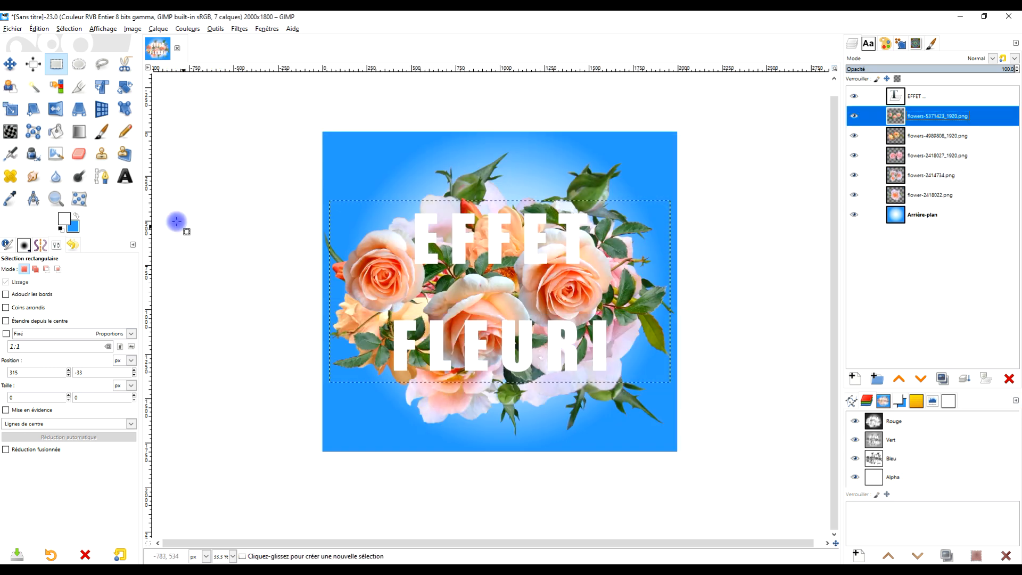
Link the five flower layers together in the layer stack.
{"action": "scroll", "coordinate": [550, 306], "scroll_direction": "up", "scroll_amount": 2}
{"action": "scroll", "coordinate": [548, 306], "scroll_direction": "down", "scroll_amount": 2}
{"action": "scroll", "coordinate": [536, 303], "scroll_direction": "up", "scroll_amount": 1}
{"action": "left_click_drag", "start_coordinate": [537, 298], "coordinate": [558, 298]}
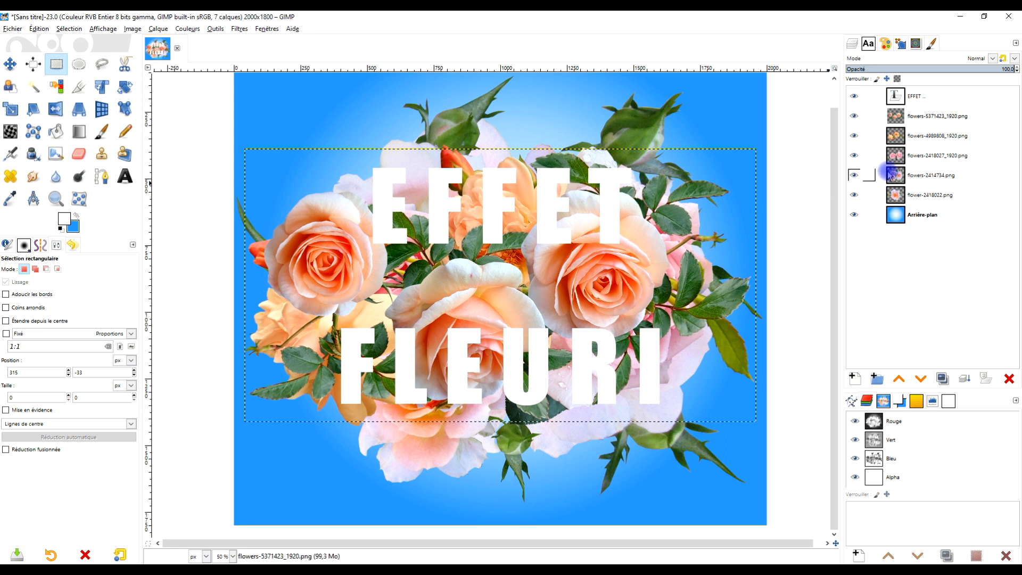
{"action": "left_click", "coordinate": [872, 197]}
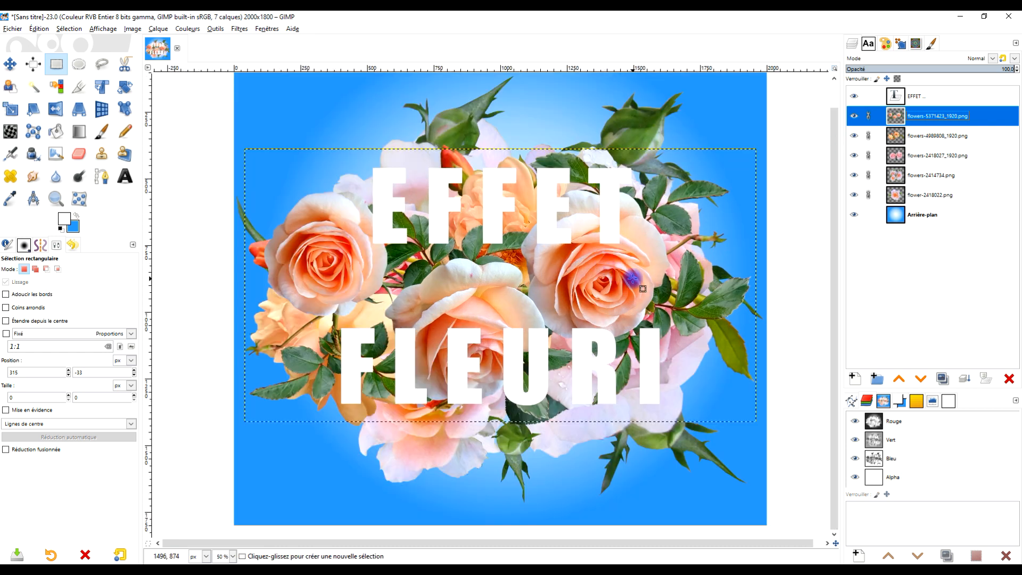
{"action": "left_click_drag", "start_coordinate": [632, 278], "coordinate": [613, 282]}
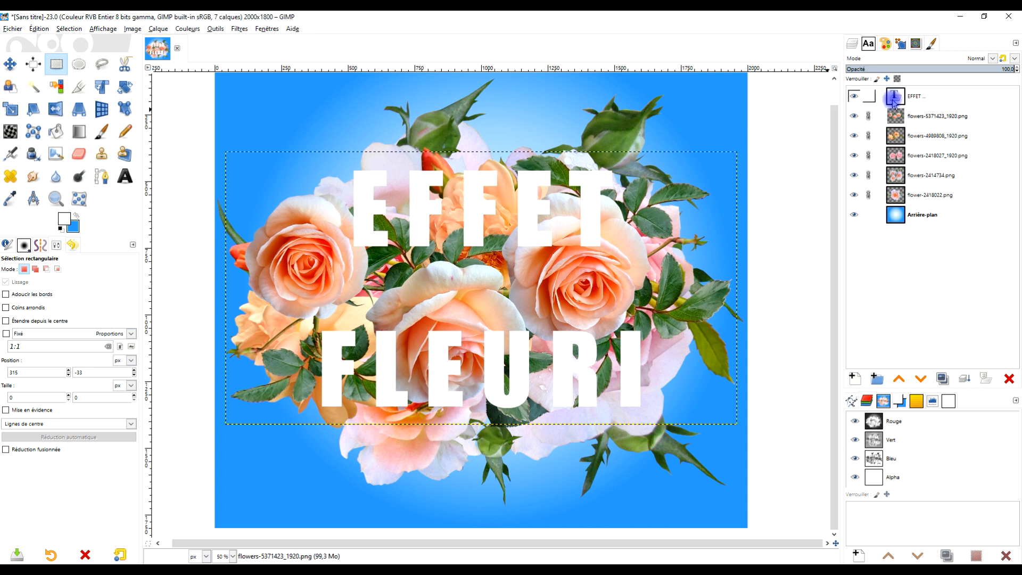
Hide the EFFET text layer and the flowers-5371423_1920.png and flowers-4989808_1920.png layers.
{"action": "left_click", "coordinate": [894, 102]}
{"action": "left_click", "coordinate": [852, 97]}
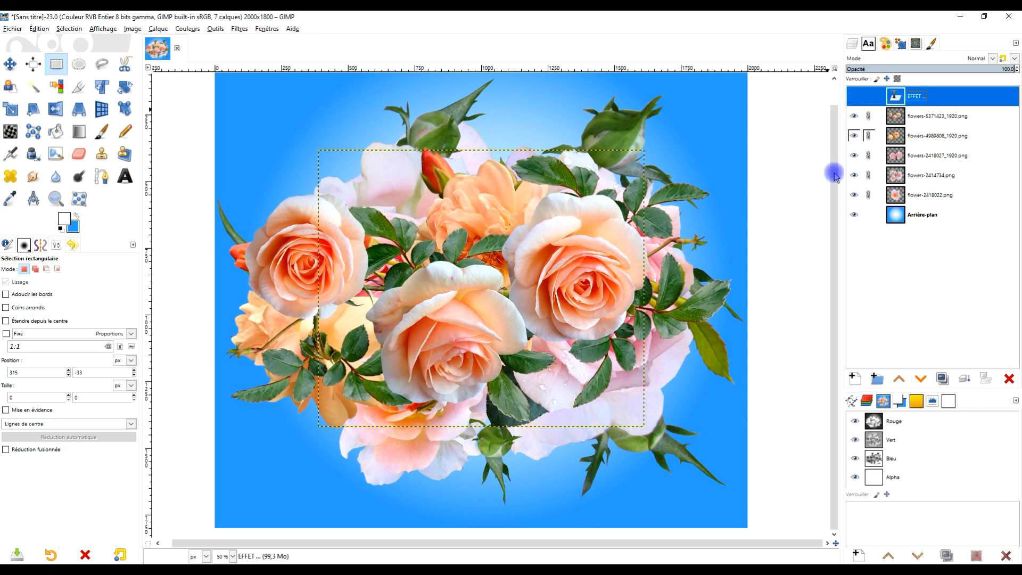
{"action": "left_click_drag", "start_coordinate": [532, 292], "coordinate": [515, 266]}
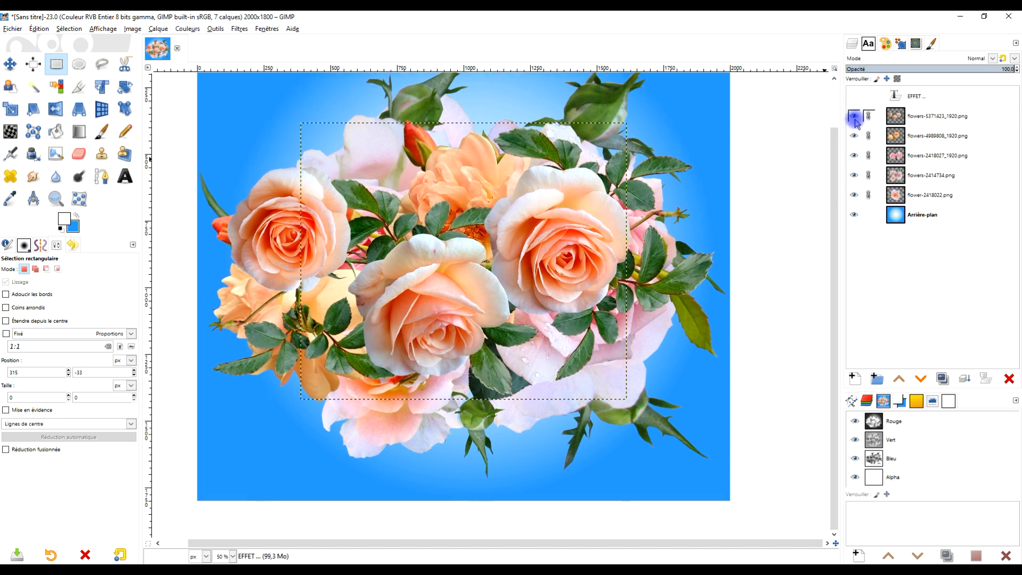
{"action": "left_click", "coordinate": [854, 117]}
{"action": "left_click", "coordinate": [854, 137]}
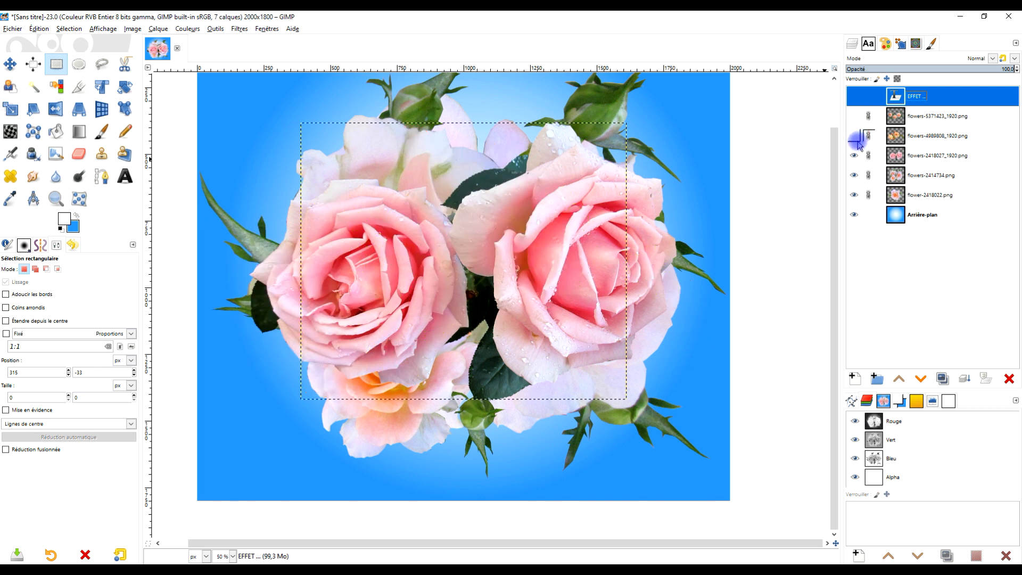
Scale the flowers-2418027_1920.png layer down with its proportions kept and place it in the lower-right part of the image.
{"action": "left_click", "coordinate": [916, 157]}
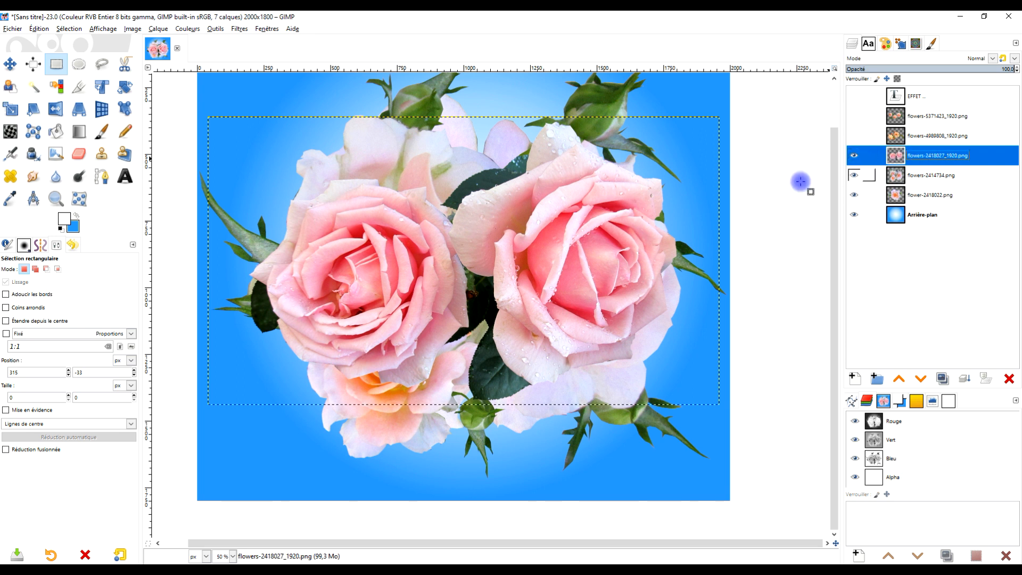
{"action": "left_click", "coordinate": [11, 109]}
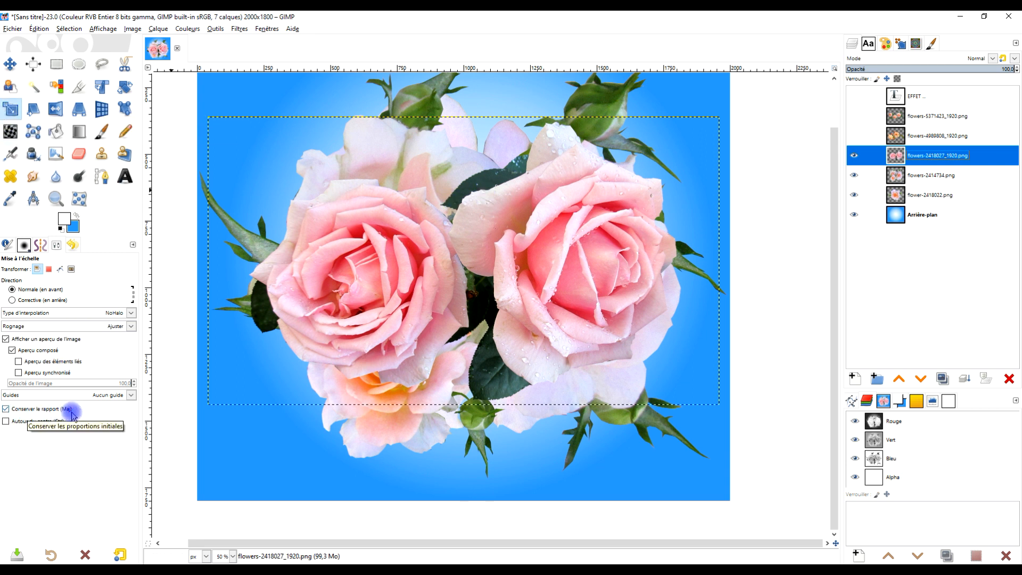
{"action": "left_click", "coordinate": [507, 240]}
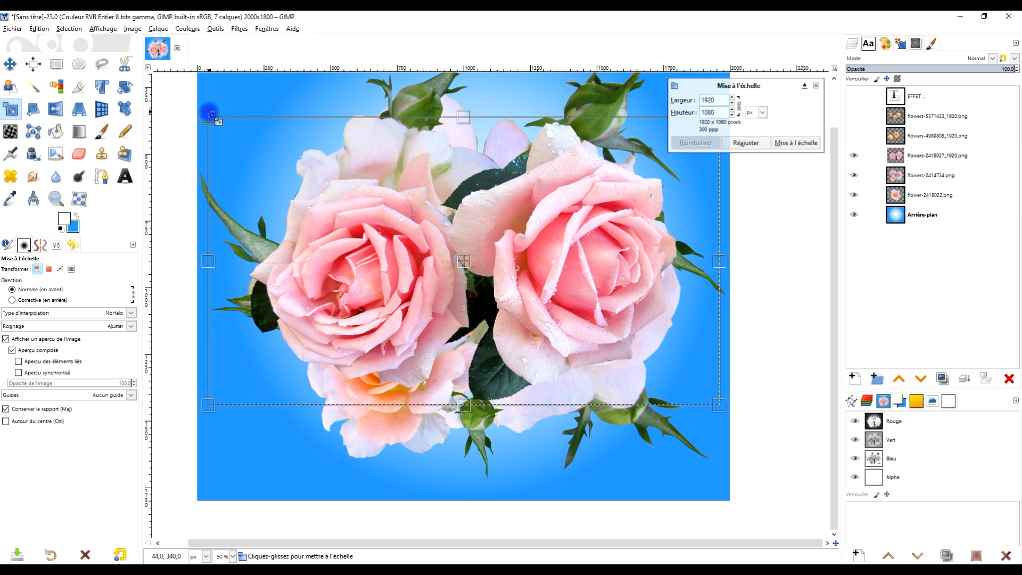
{"action": "left_click_drag", "start_coordinate": [230, 116], "coordinate": [384, 186]}
{"action": "left_click_drag", "start_coordinate": [554, 311], "coordinate": [574, 393]}
{"action": "left_click", "coordinate": [796, 143]}
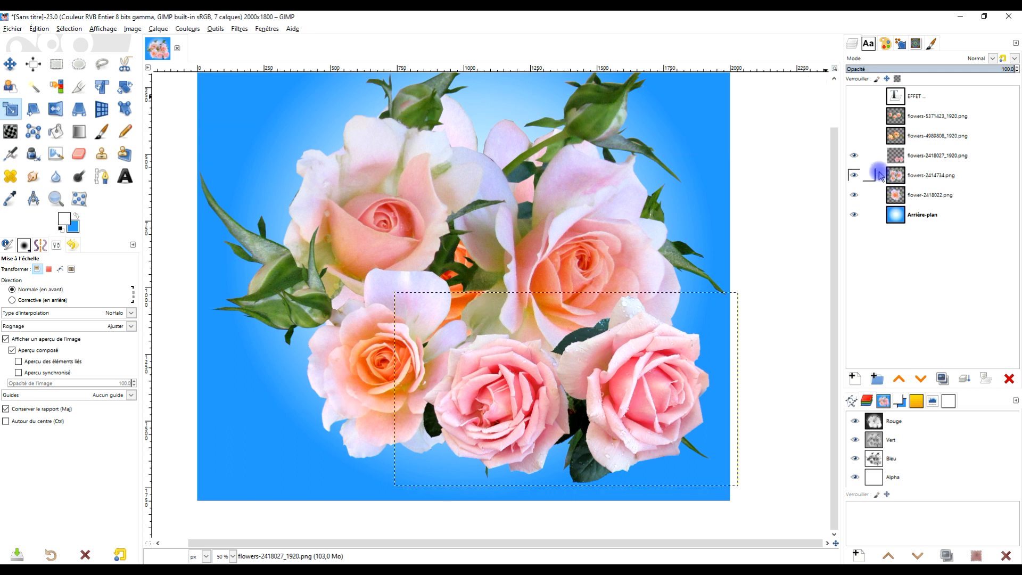
Hide the flowers-2418027_1920.png layer and link the flowers-2414734.png layer with flower-2418022.png.
{"action": "left_click", "coordinate": [855, 156]}
{"action": "left_click", "coordinate": [929, 176]}
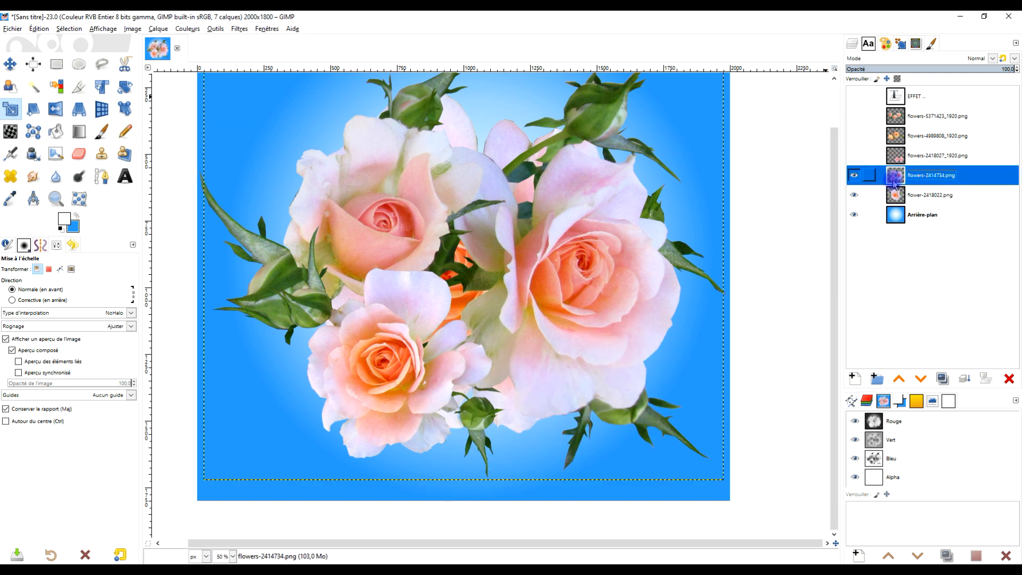
{"action": "left_click", "coordinate": [855, 176]}
{"action": "left_click", "coordinate": [854, 176]}
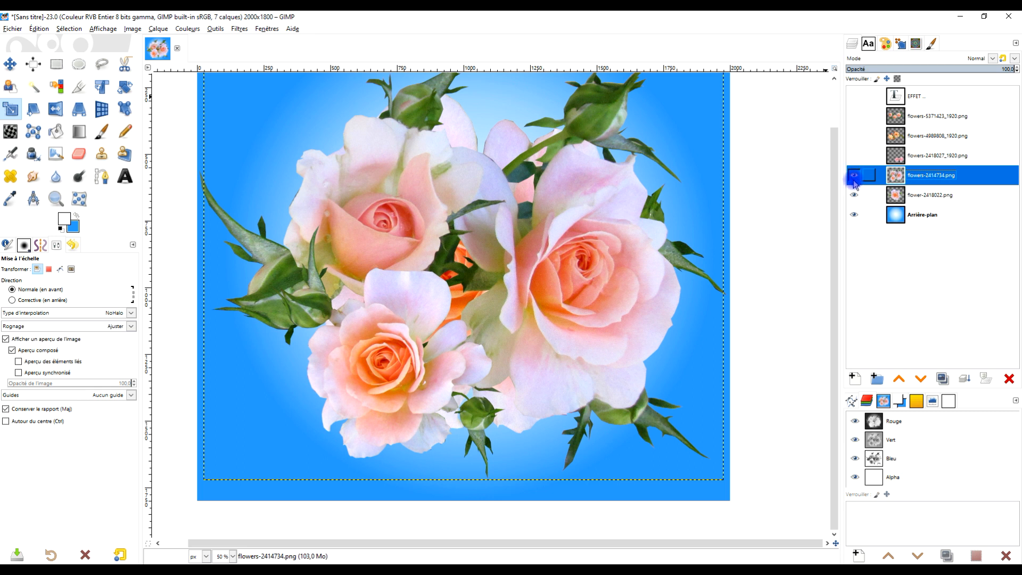
{"action": "left_click", "coordinate": [854, 177]}
{"action": "left_click", "coordinate": [855, 178]}
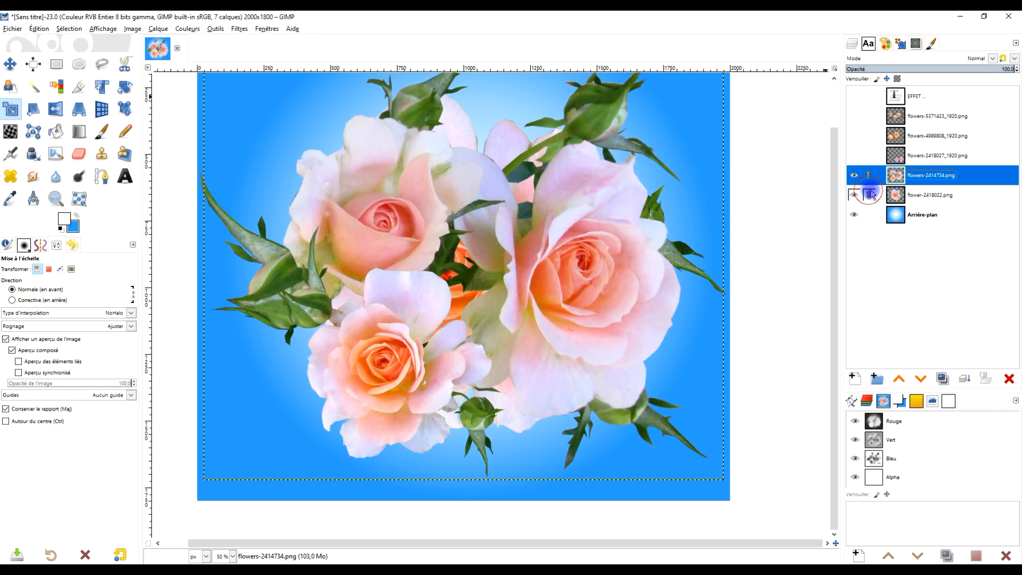
Scale the linked flowers-2414734.png and flower-2418022.png layers down proportionally and place them in the lower-right part of the image.
{"action": "left_click", "coordinate": [512, 216]}
{"action": "key", "text": "minus"}
{"action": "left_click_drag", "start_coordinate": [278, 132], "coordinate": [414, 227]}
{"action": "left_click", "coordinate": [797, 143]}
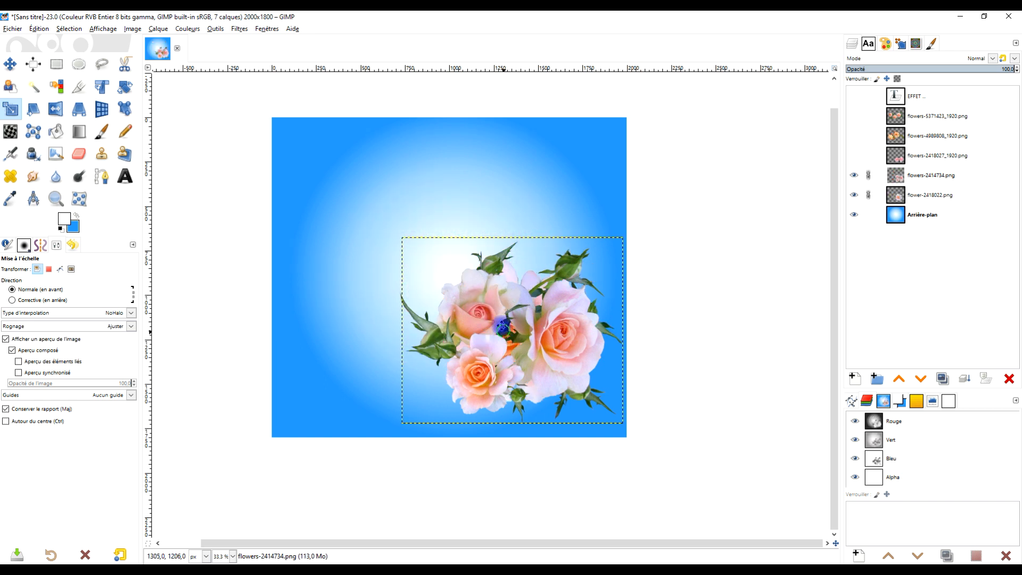
Unlink the two visible flower layers, move flowers-2414734.png to the image's upper-left area and shift flower-2418022.png slightly down.
{"action": "left_click", "coordinate": [11, 64]}
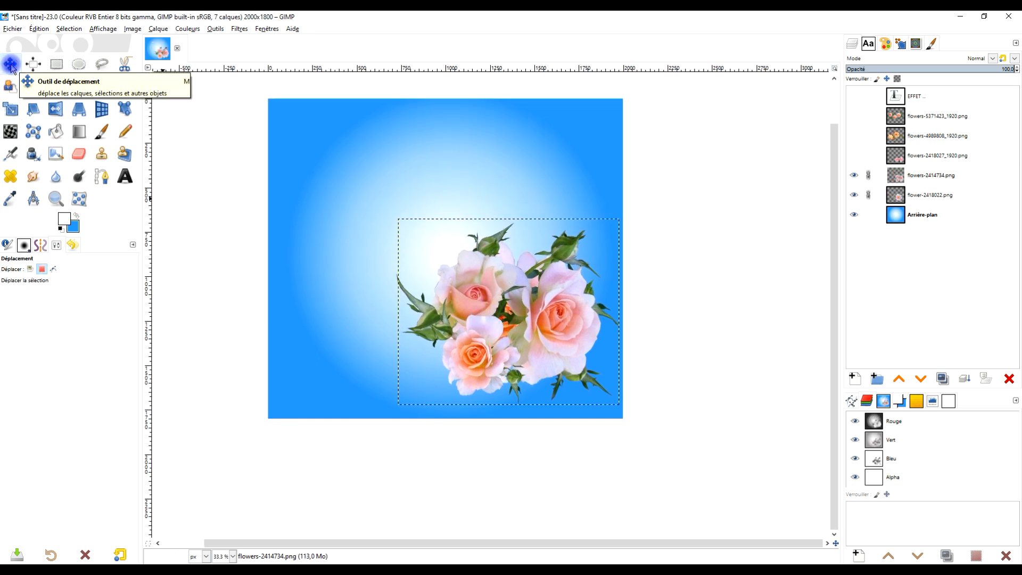
{"action": "left_click", "coordinate": [868, 176]}
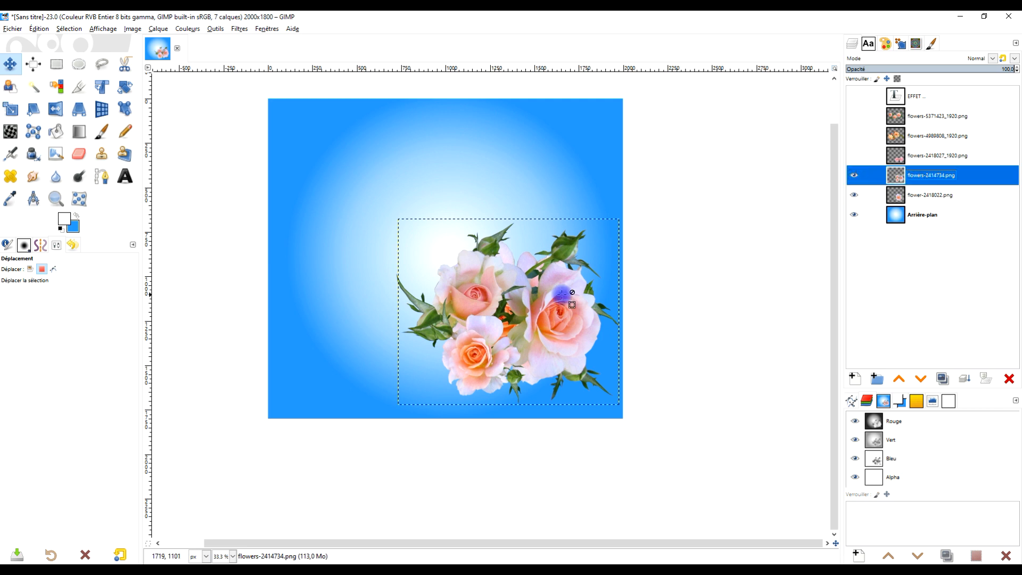
{"action": "left_click", "coordinate": [456, 250]}
{"action": "left_click", "coordinate": [30, 269]}
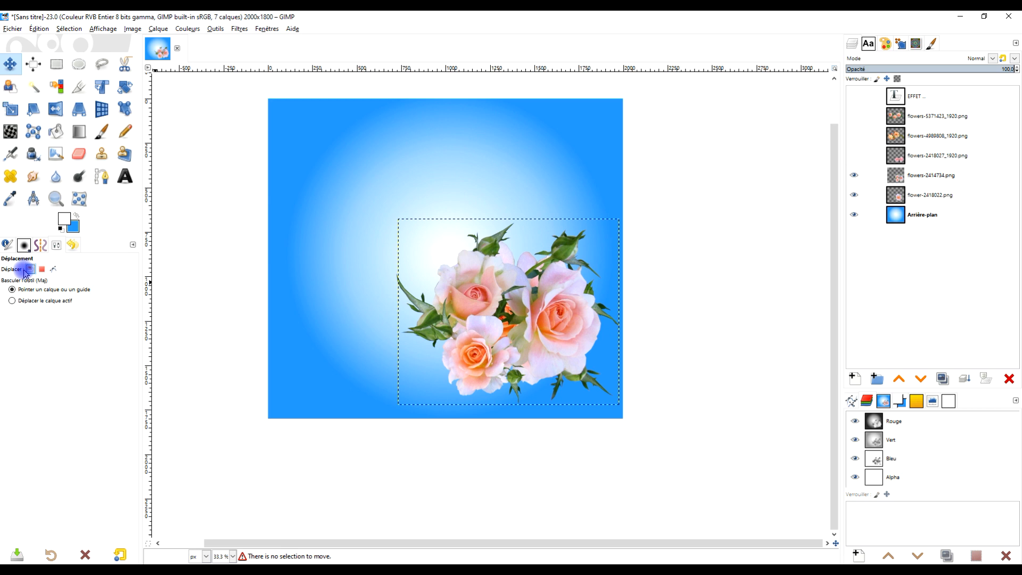
{"action": "left_click_drag", "start_coordinate": [581, 332], "coordinate": [461, 236]}
{"action": "left_click_drag", "start_coordinate": [522, 307], "coordinate": [516, 336]}
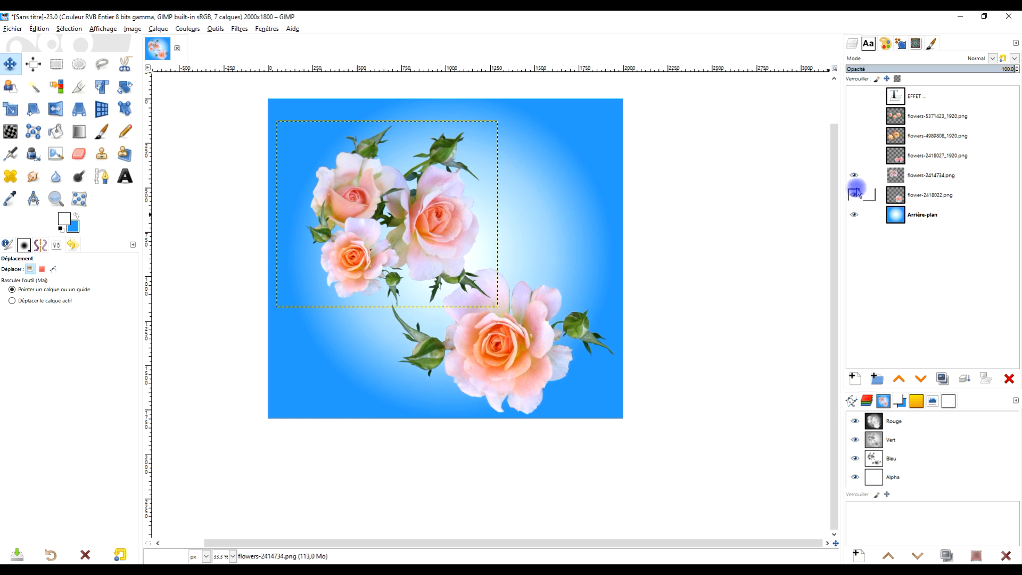
Show the flowers-2418027_1920.png, flowers-4989808_1920.png and flowers-5371423_1920.png layers.
{"action": "left_click", "coordinate": [854, 155]}
{"action": "left_click", "coordinate": [854, 135]}
{"action": "left_click", "coordinate": [854, 116]}
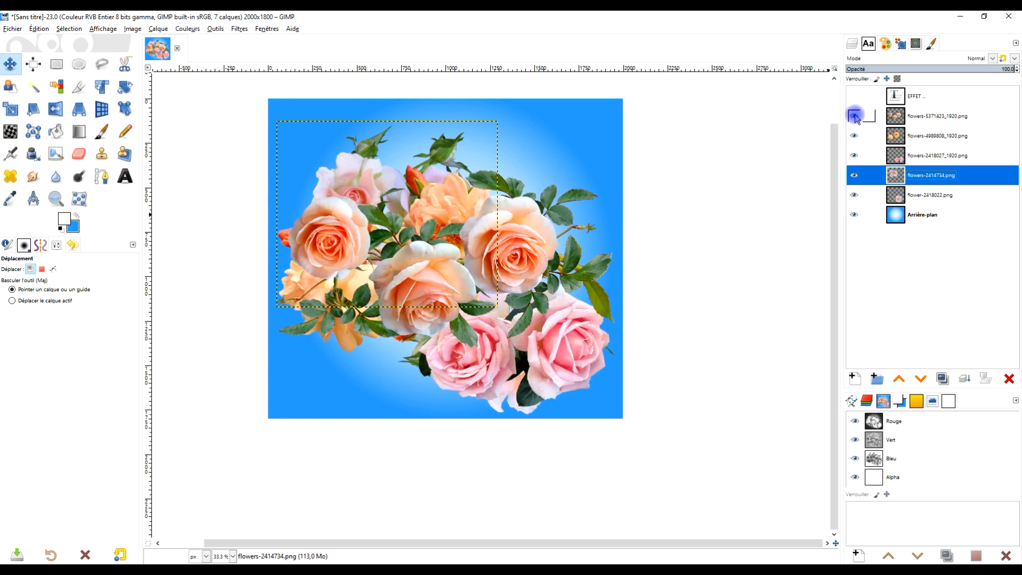
Move the flowers-5371423_1920.png roses to the lower part of the image and the flowers-4989808_1920.png flowers up and right.
{"action": "left_click_drag", "start_coordinate": [517, 238], "coordinate": [508, 318]}
{"action": "left_click_drag", "start_coordinate": [505, 214], "coordinate": [537, 188]}
{"action": "left_click_drag", "start_coordinate": [350, 188], "coordinate": [350, 188]}
Flip the flowers-4989808_1920.png layer horizontally and shift it left so its flowers fit inside the image.
{"action": "left_click", "coordinate": [56, 109]}
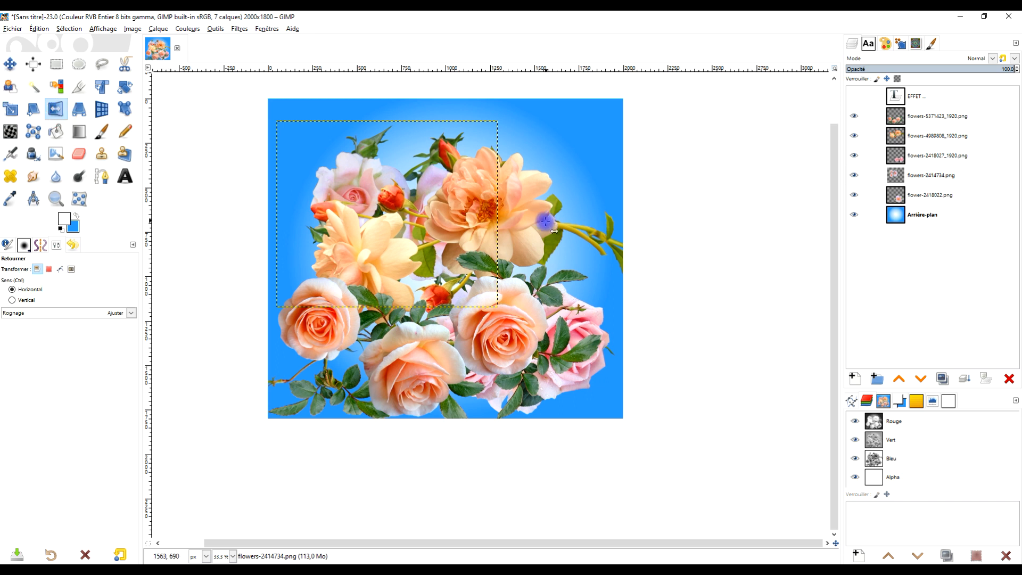
{"action": "left_click", "coordinate": [940, 137]}
{"action": "left_click", "coordinate": [856, 137]}
{"action": "left_click", "coordinate": [856, 137]}
{"action": "left_click", "coordinate": [499, 219]}
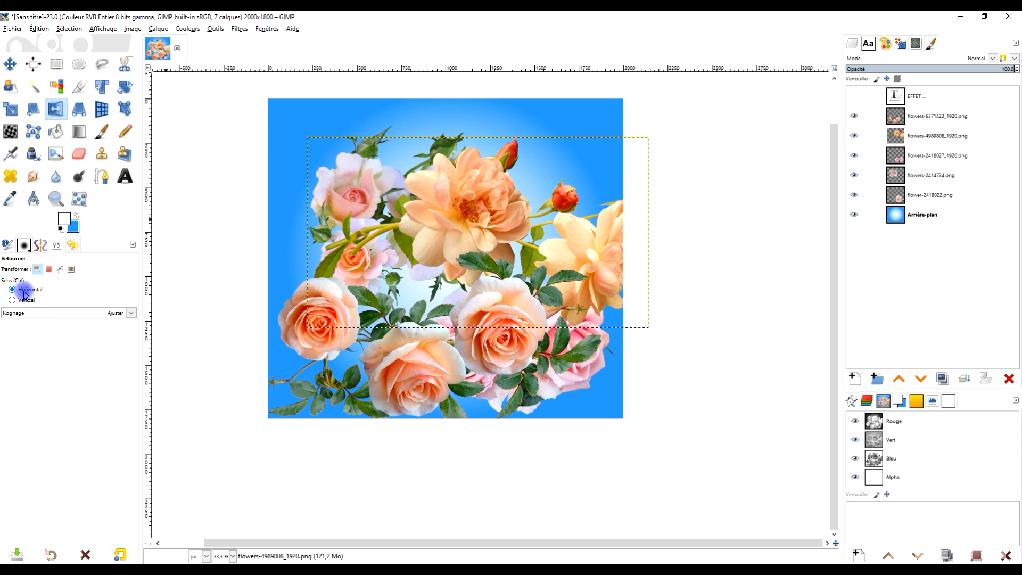
{"action": "left_click", "coordinate": [12, 68]}
{"action": "left_click_drag", "start_coordinate": [503, 230], "coordinate": [465, 219]}
Rotate the flowers-4989808_1920.png layer by -37.47 degrees about its centre.
{"action": "left_click", "coordinate": [125, 87]}
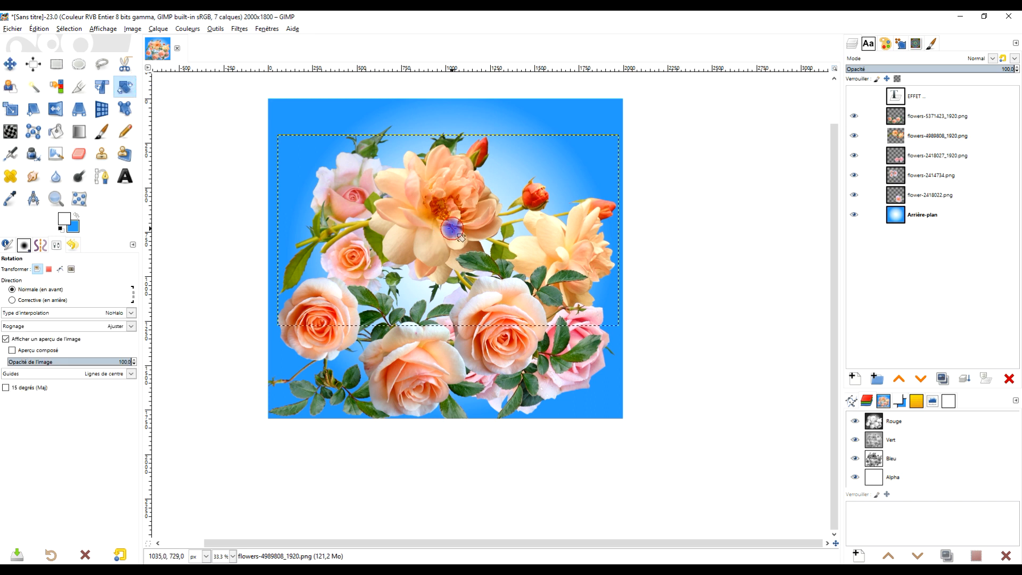
{"action": "left_click", "coordinate": [452, 229]}
{"action": "left_click_drag", "start_coordinate": [314, 221], "coordinate": [319, 305]}
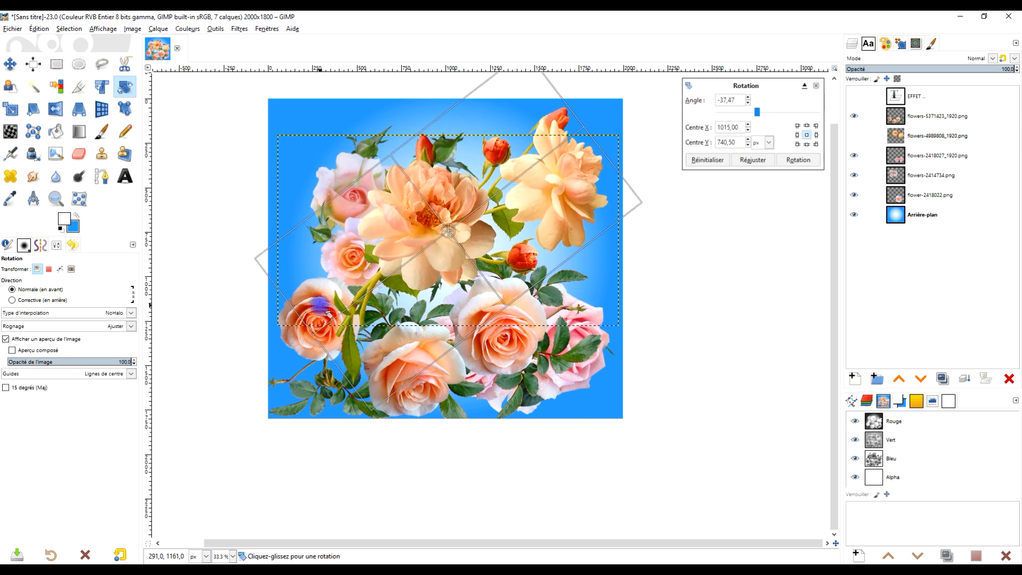
{"action": "left_click", "coordinate": [816, 159]}
{"action": "left_click", "coordinate": [808, 164]}
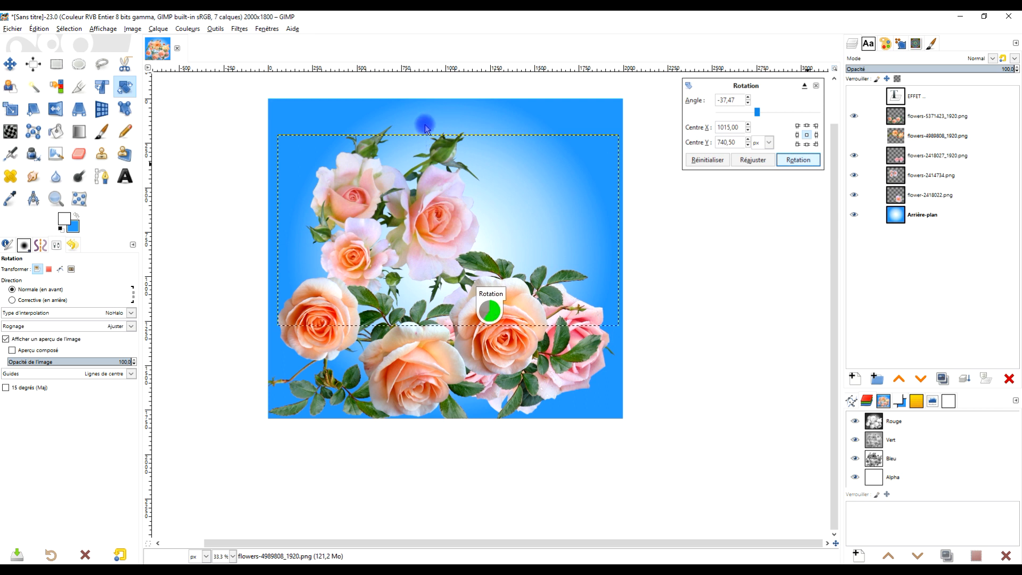
Reposition the rotated orange flowers, shift flowers-2414734.png slightly left and down, and move the flowers-5371423_1920.png roses slightly right.
{"action": "key", "text": "m"}
{"action": "left_click_drag", "start_coordinate": [538, 197], "coordinate": [547, 236]}
{"action": "left_click_drag", "start_coordinate": [367, 175], "coordinate": [356, 192]}
{"action": "left_click_drag", "start_coordinate": [460, 224], "coordinate": [473, 194]}
{"action": "left_click_drag", "start_coordinate": [506, 312], "coordinate": [536, 301]}
Lower flowers-5371423_1920.png two places in the stack and move the flowers-2418027_1920.png pink roses to the top of the image.
{"action": "left_click", "coordinate": [995, 115]}
{"action": "left_click", "coordinate": [921, 378]}
{"action": "left_click", "coordinate": [921, 378]}
{"action": "left_click_drag", "start_coordinate": [557, 350], "coordinate": [499, 160]}
{"action": "left_click_drag", "start_coordinate": [465, 223], "coordinate": [458, 240]}
Scale the flowers-4989808_1920.png layer down with its proportions kept and reposition it in the centre-right of the image.
{"action": "left_click", "coordinate": [895, 115]}
{"action": "left_click", "coordinate": [11, 109]}
{"action": "left_click", "coordinate": [479, 170]}
{"action": "left_click_drag", "start_coordinate": [656, 75], "coordinate": [587, 139]}
{"action": "left_click_drag", "start_coordinate": [427, 293], "coordinate": [460, 231]}
{"action": "left_click", "coordinate": [796, 142]}
Place the flowers-4989808_1920.png layer directly below flowers-2418027_1920.png and shift the flowers-5371423_1920.png roses slightly left.
{"action": "left_click", "coordinate": [10, 64]}
{"action": "left_click", "coordinate": [921, 379]}
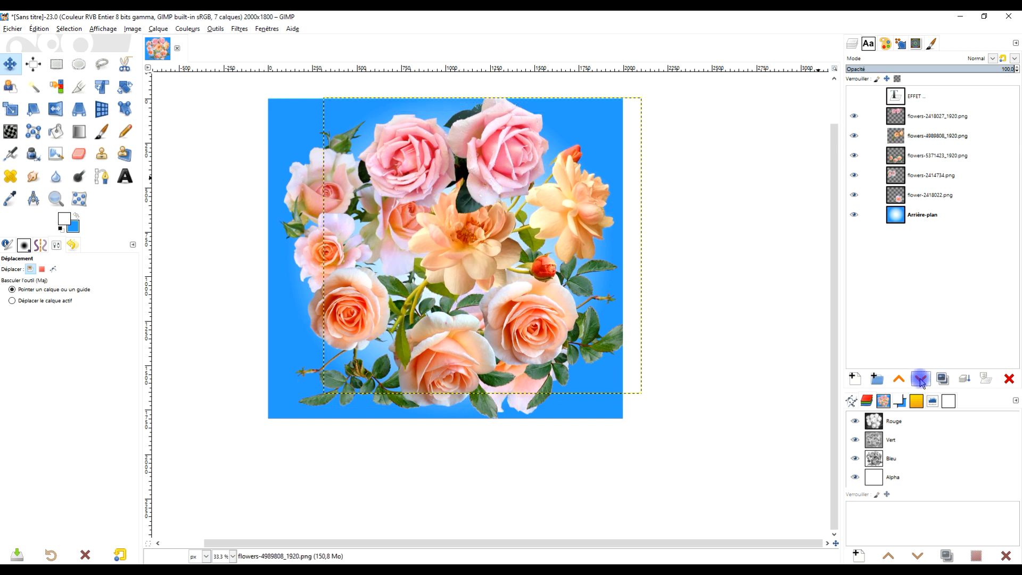
{"action": "left_click", "coordinate": [922, 379]}
{"action": "left_click", "coordinate": [586, 316]}
{"action": "left_click_drag", "start_coordinate": [585, 316], "coordinate": [567, 318]}
{"action": "left_click", "coordinate": [898, 378]}
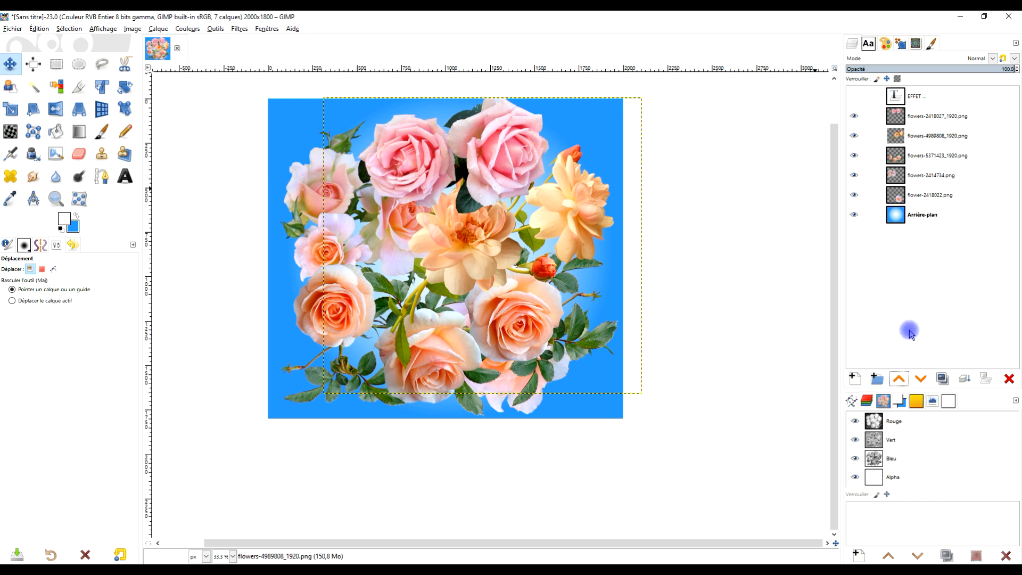
Raise the flower-2418022.png layer above flowers-5371423_1920.png and move its rose to the lower-left part of the image.
{"action": "double_click", "coordinate": [911, 196]}
{"action": "left_click", "coordinate": [898, 378]}
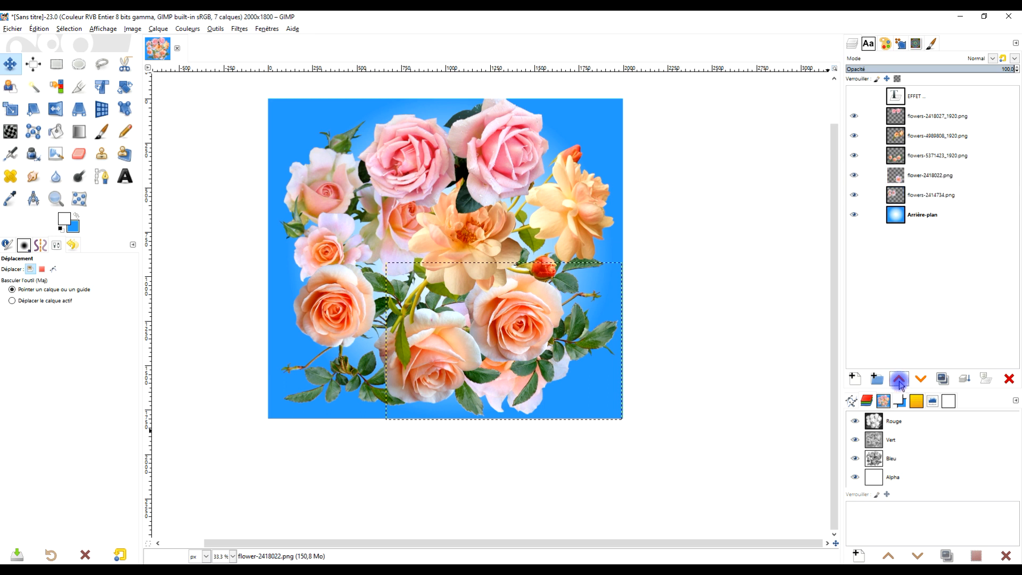
{"action": "left_click", "coordinate": [898, 379]}
{"action": "left_click", "coordinate": [559, 364]}
{"action": "left_click_drag", "start_coordinate": [516, 358], "coordinate": [388, 366]}
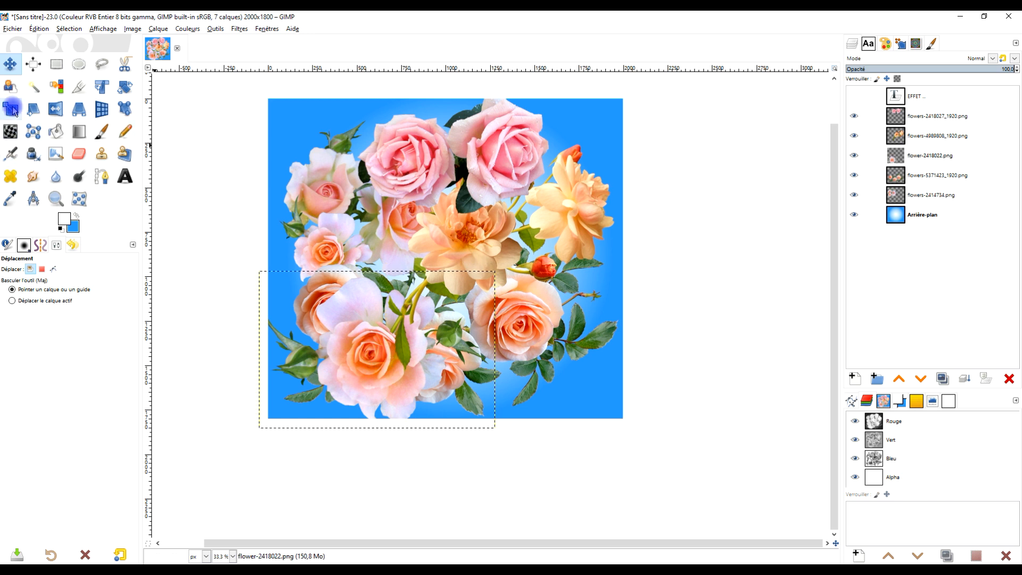
Scale the flower-2418022.png layer to 843 x 561 px and place it between the lower-left roses and the orange flower.
{"action": "left_click", "coordinate": [13, 110]}
{"action": "left_click", "coordinate": [336, 334]}
{"action": "left_click_drag", "start_coordinate": [497, 424], "coordinate": [409, 371]}
{"action": "left_click_drag", "start_coordinate": [370, 332], "coordinate": [412, 305]}
{"action": "left_click", "coordinate": [797, 142]}
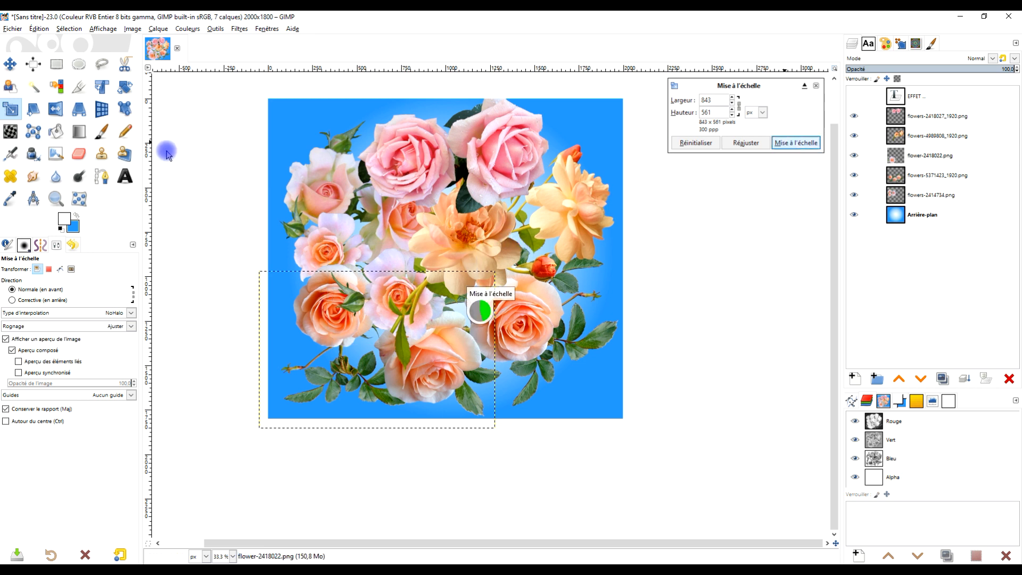
Flip the flower-2418022.png layer horizontally, nudge it into place and raise it above flowers-4989808_1920.png.
{"action": "left_click", "coordinate": [56, 110]}
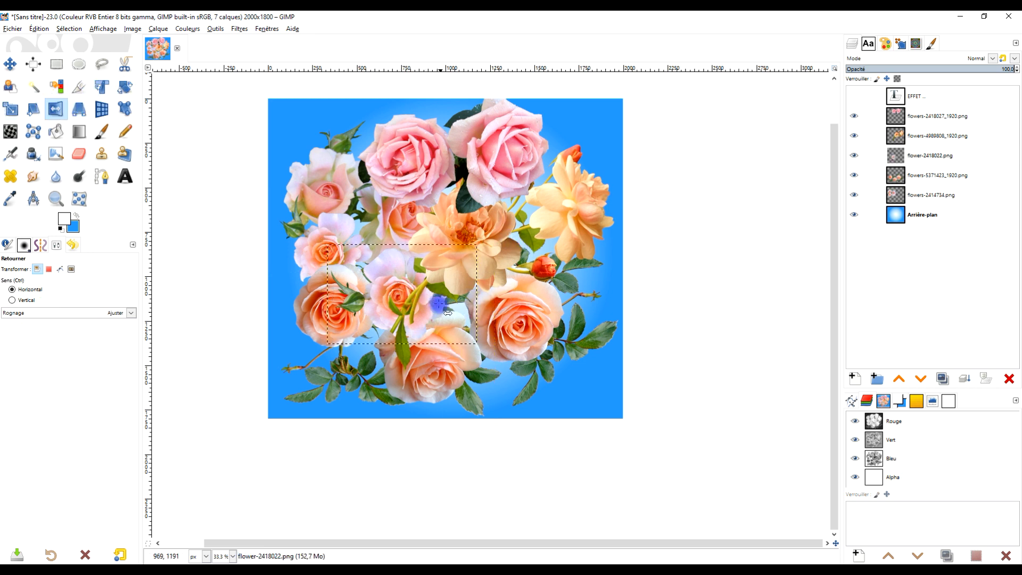
{"action": "left_click", "coordinate": [389, 289]}
{"action": "key", "text": "m"}
{"action": "mouse_move", "coordinate": [402, 300]}
{"action": "left_mouse_down"}
{"action": "mouse_move", "coordinate": [391, 265]}
{"action": "mouse_move", "coordinate": [399, 308]}
{"action": "left_mouse_up"}
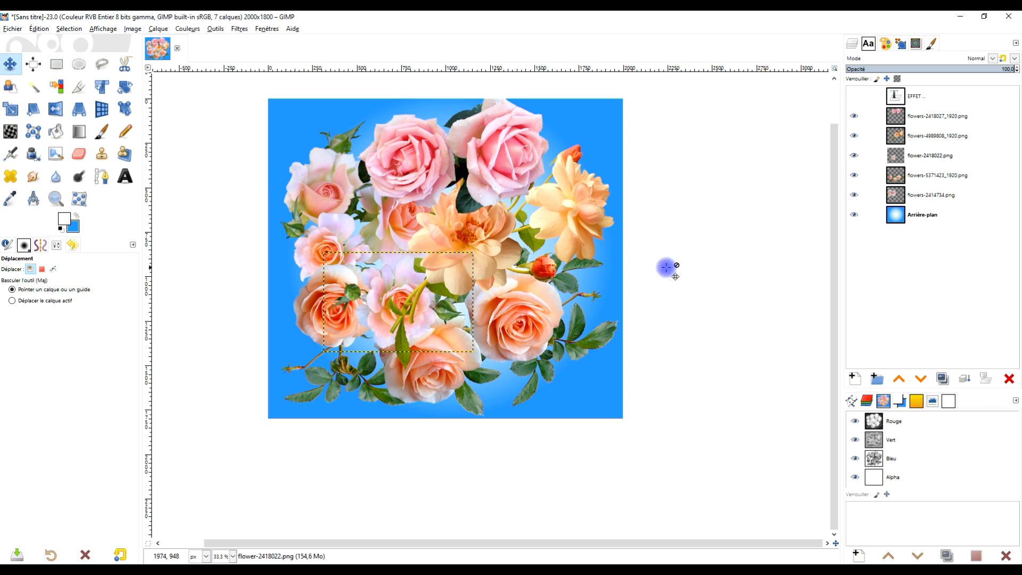
{"action": "left_click", "coordinate": [899, 381]}
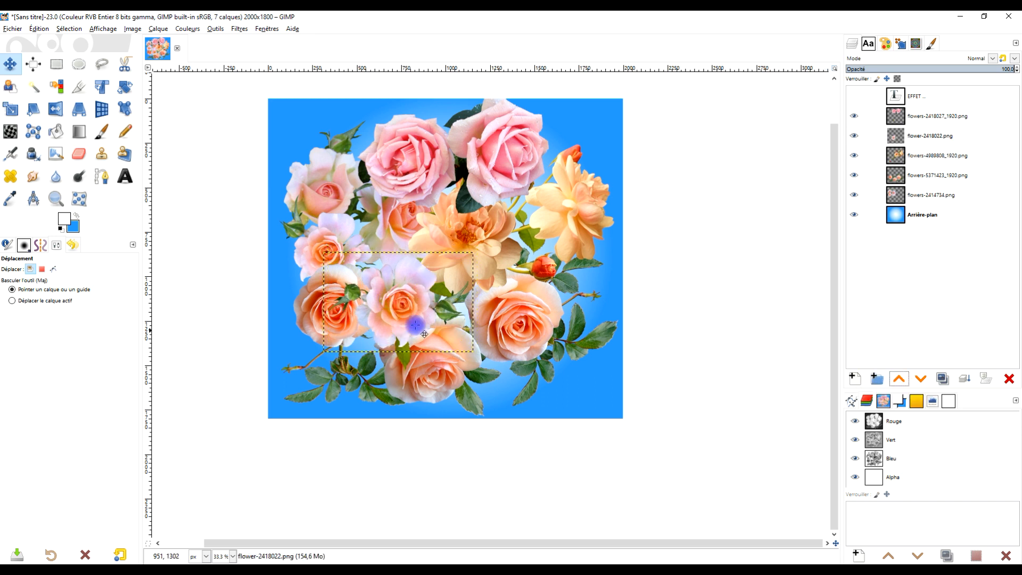
Fine-tune the positions of the flower layers with small moves to balance the bouquet.
{"action": "scroll", "coordinate": [436, 295], "scroll_direction": "up", "scroll_amount": 3}
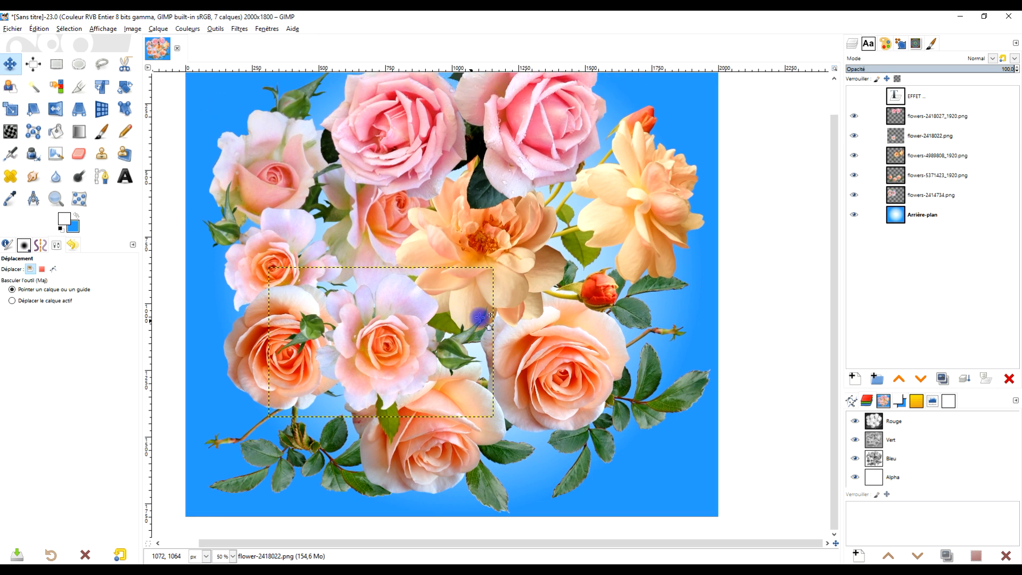
{"action": "mouse_move", "coordinate": [389, 348]}
{"action": "left_mouse_down"}
{"action": "mouse_move", "coordinate": [375, 346]}
{"action": "mouse_move", "coordinate": [392, 350]}
{"action": "left_mouse_up"}
{"action": "mouse_move", "coordinate": [245, 346]}
{"action": "left_mouse_down"}
{"action": "mouse_move", "coordinate": [232, 358]}
{"action": "mouse_move", "coordinate": [240, 362]}
{"action": "mouse_move", "coordinate": [249, 343]}
{"action": "left_mouse_up"}
{"action": "left_click_drag", "start_coordinate": [476, 216], "coordinate": [457, 308]}
{"action": "left_click_drag", "start_coordinate": [503, 185], "coordinate": [516, 195]}
{"action": "left_click_drag", "start_coordinate": [453, 323], "coordinate": [463, 344]}
{"action": "left_click_drag", "start_coordinate": [488, 389], "coordinate": [502, 365]}
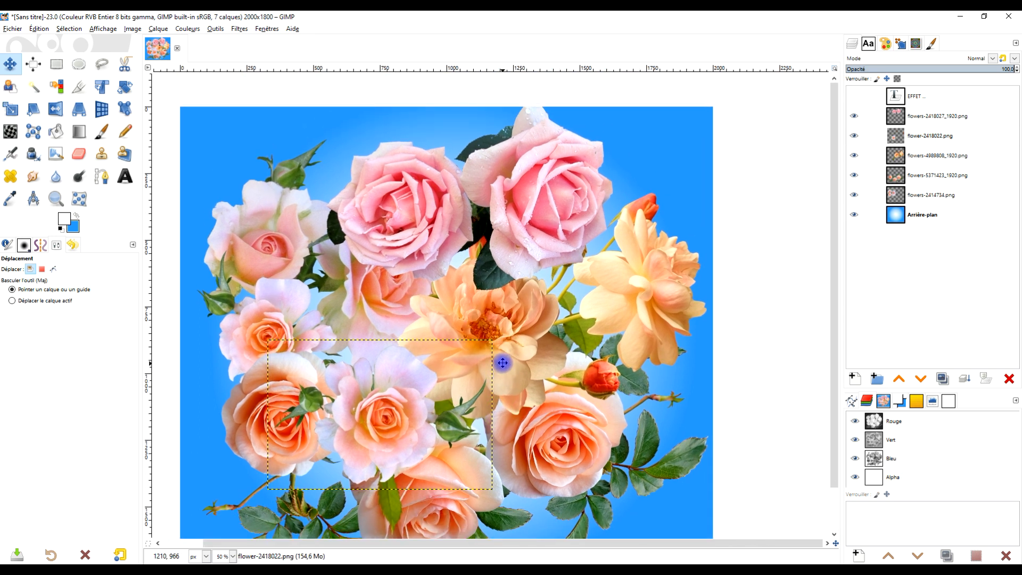
{"action": "left_click_drag", "start_coordinate": [521, 186], "coordinate": [525, 187]}
{"action": "left_click_drag", "start_coordinate": [467, 309], "coordinate": [464, 311]}
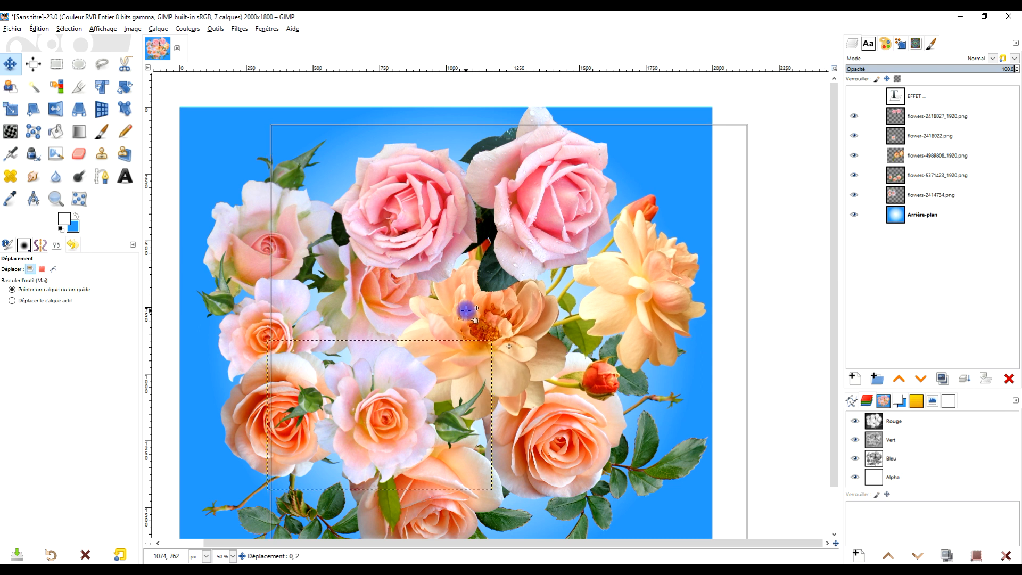
{"action": "left_click_drag", "start_coordinate": [466, 311], "coordinate": [467, 312]}
{"action": "scroll", "coordinate": [467, 313], "scroll_direction": "down", "scroll_amount": 1}
{"action": "scroll", "coordinate": [462, 360], "scroll_direction": "up", "scroll_amount": 1}
{"action": "left_click_drag", "start_coordinate": [477, 355], "coordinate": [511, 346]}
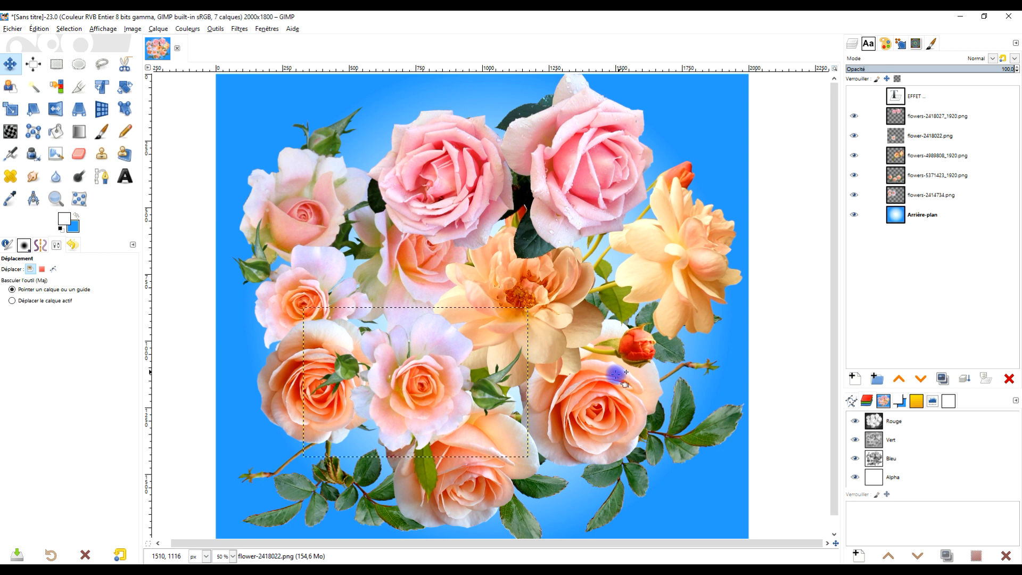
{"action": "left_click", "coordinate": [873, 216]}
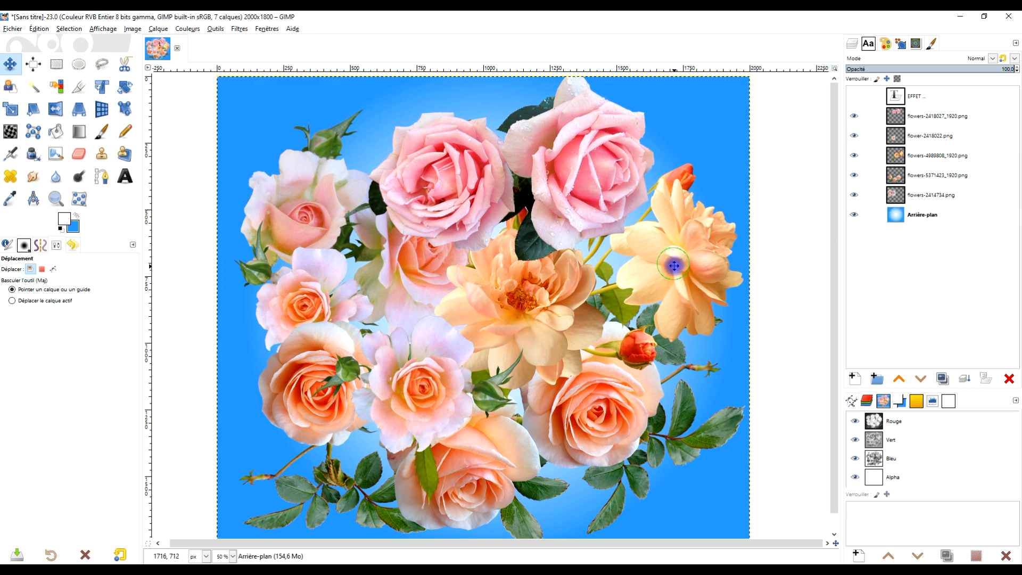
{"action": "scroll", "coordinate": [674, 265], "scroll_direction": "down", "scroll_amount": 1}
{"action": "scroll", "coordinate": [676, 261], "scroll_direction": "up", "scroll_amount": 1}
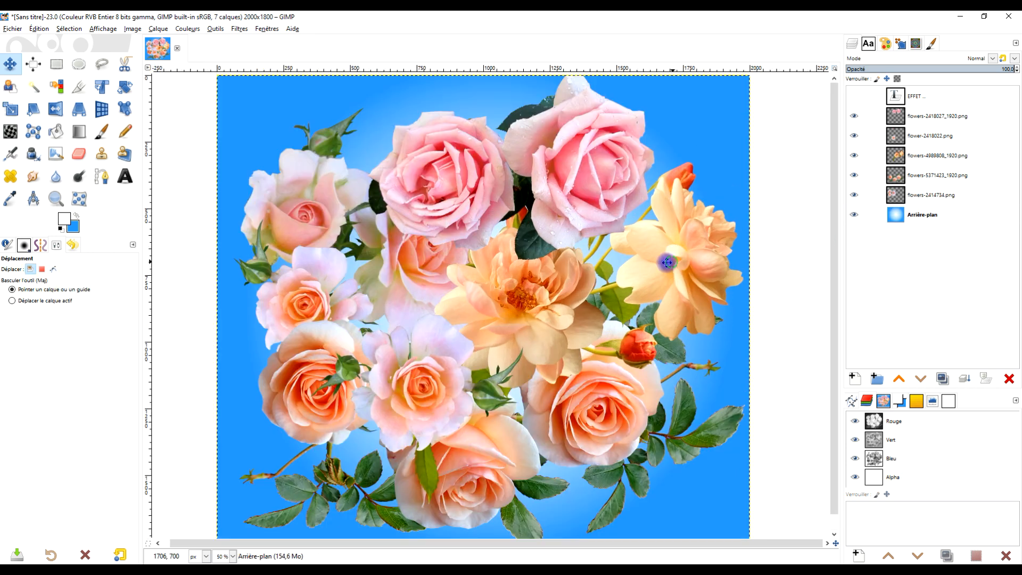
{"action": "left_click_drag", "start_coordinate": [666, 262], "coordinate": [649, 252]}
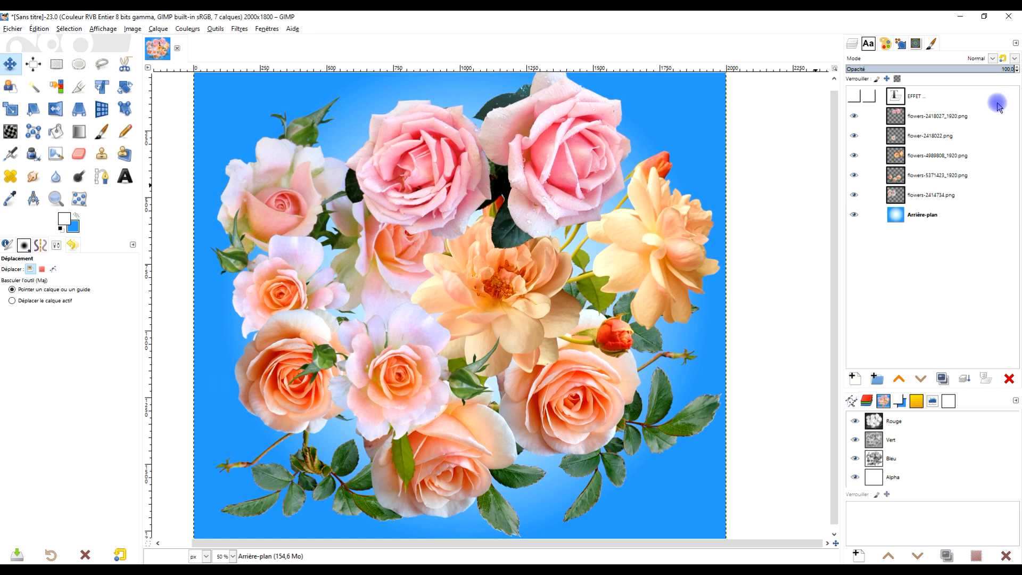
Show the EFFET text layer and lower it to just above the Arrière-plan layer.
{"action": "left_click", "coordinate": [946, 99]}
{"action": "left_click", "coordinate": [853, 98]}
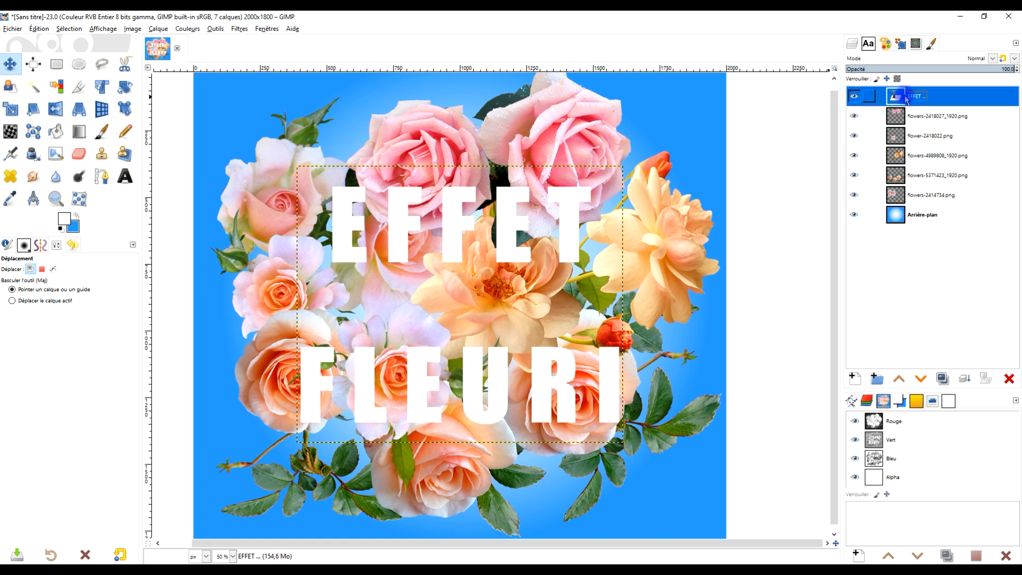
{"action": "left_click", "coordinate": [923, 379], "text": "shift"}
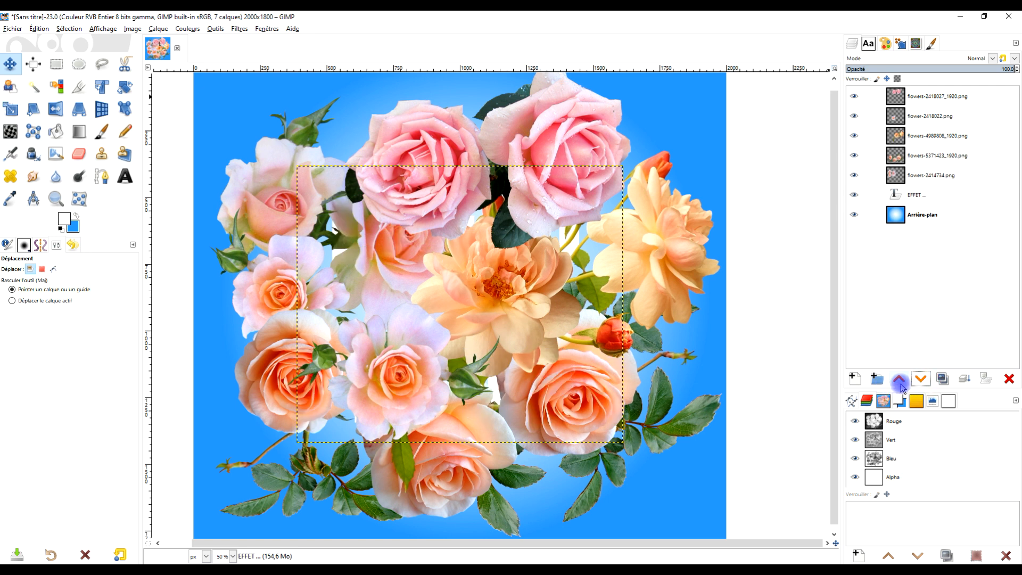
Try the EFFET text layer at different stack levels and place it directly below flowers-2418027_1920.png.
{"action": "left_click", "coordinate": [900, 382]}
{"action": "left_click", "coordinate": [899, 381]}
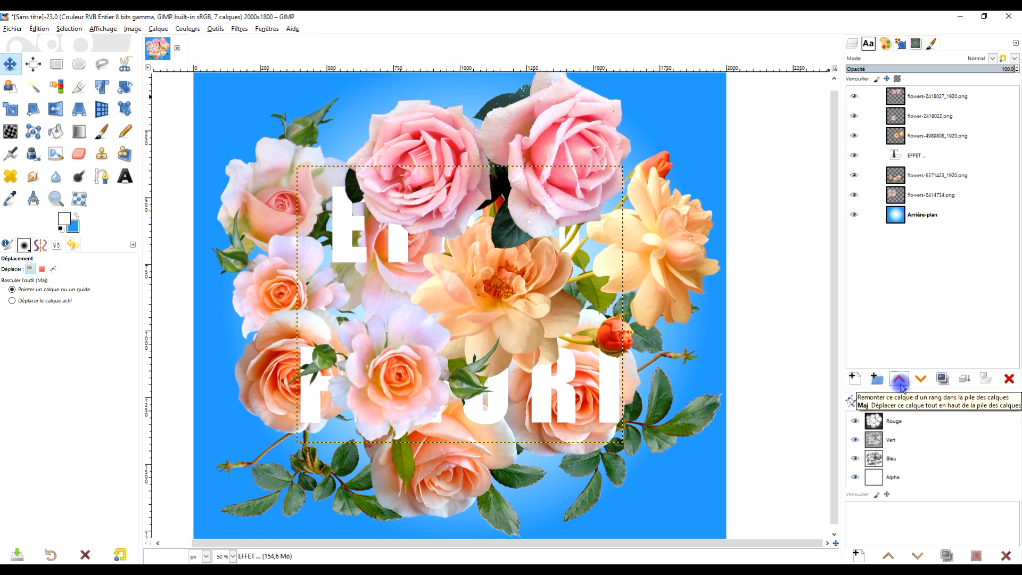
{"action": "left_click", "coordinate": [900, 381]}
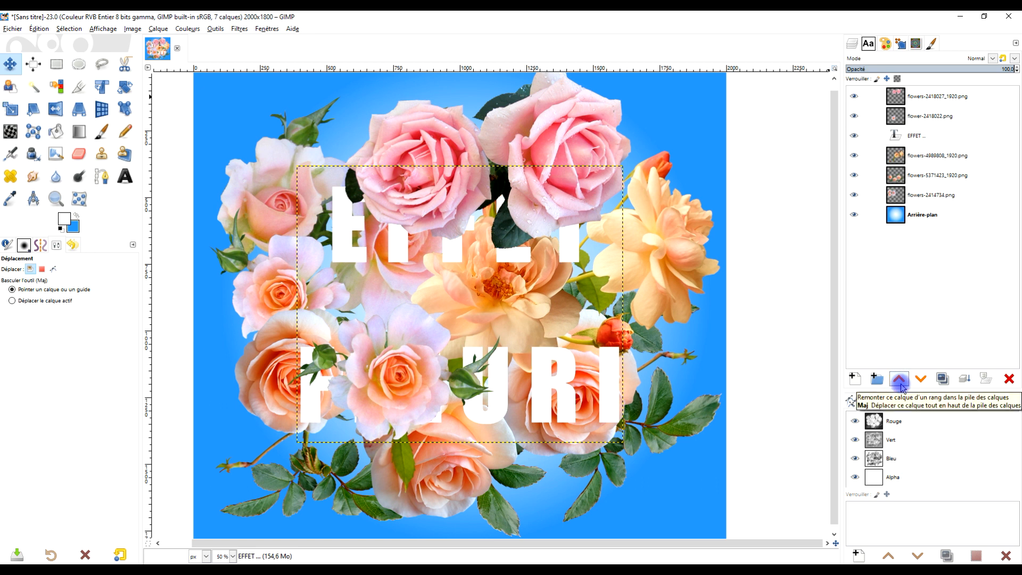
{"action": "left_click", "coordinate": [900, 382]}
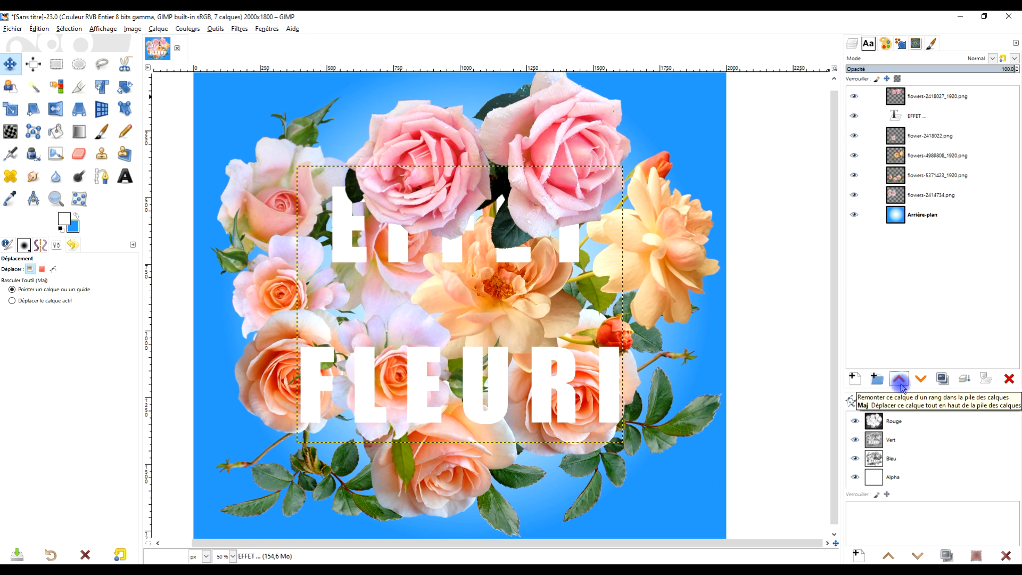
{"action": "left_click", "coordinate": [921, 381]}
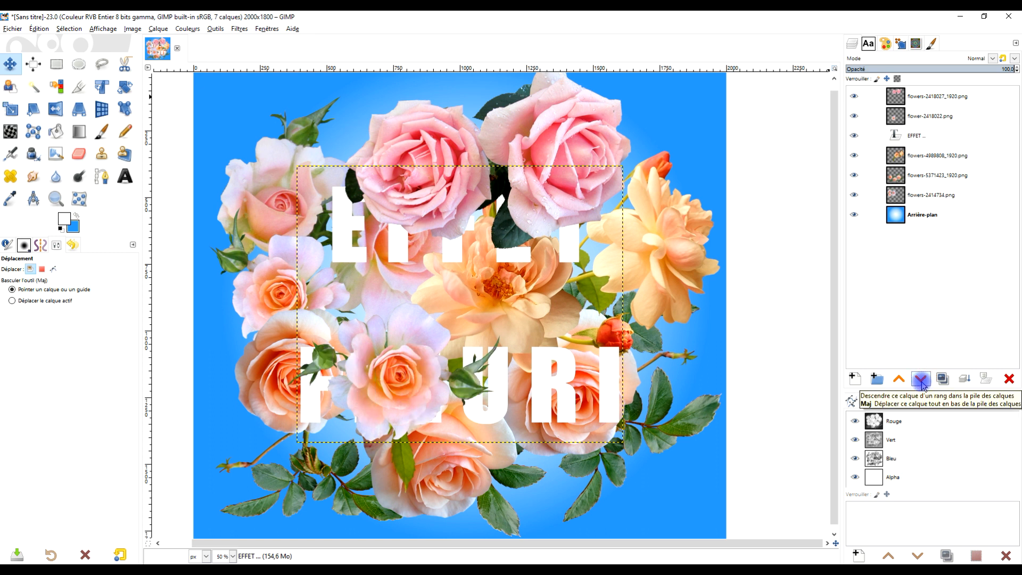
{"action": "left_click", "coordinate": [900, 380]}
{"action": "left_click", "coordinate": [900, 380]}
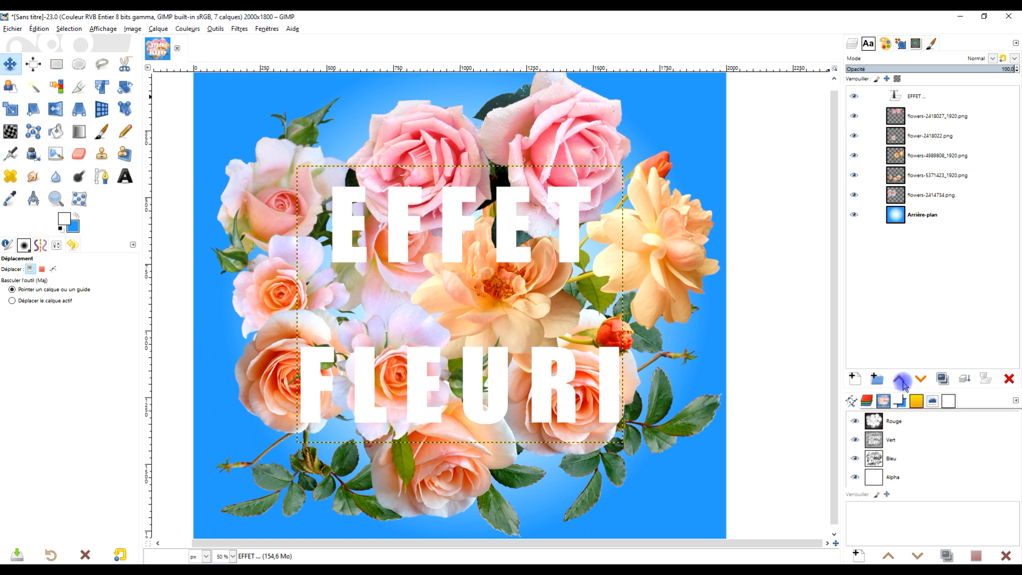
{"action": "left_click", "coordinate": [921, 379]}
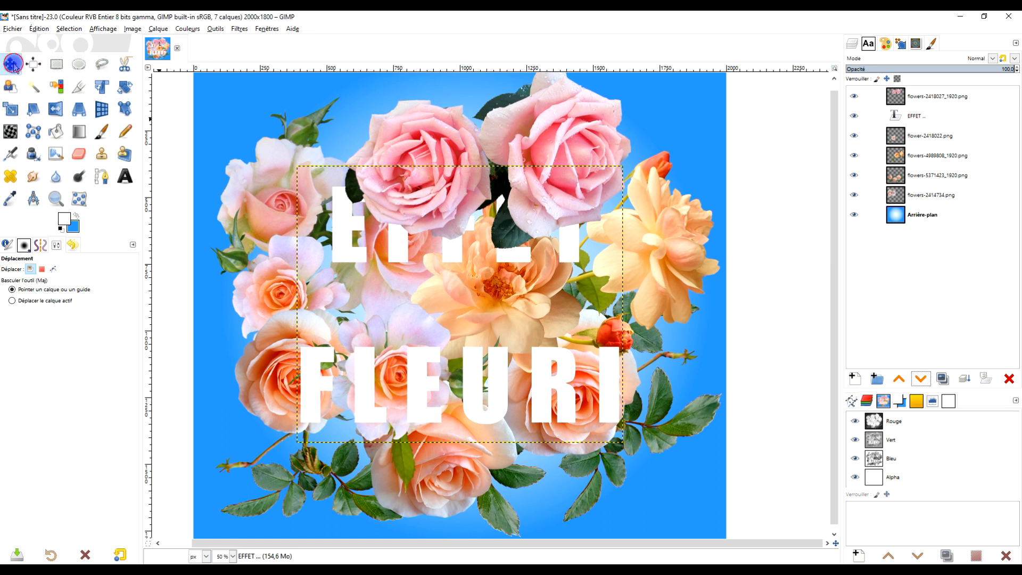
Set the line spacing of the EFFET FLEURI text to -24 and move the text slightly lower over the roses.
{"action": "left_click", "coordinate": [124, 176]}
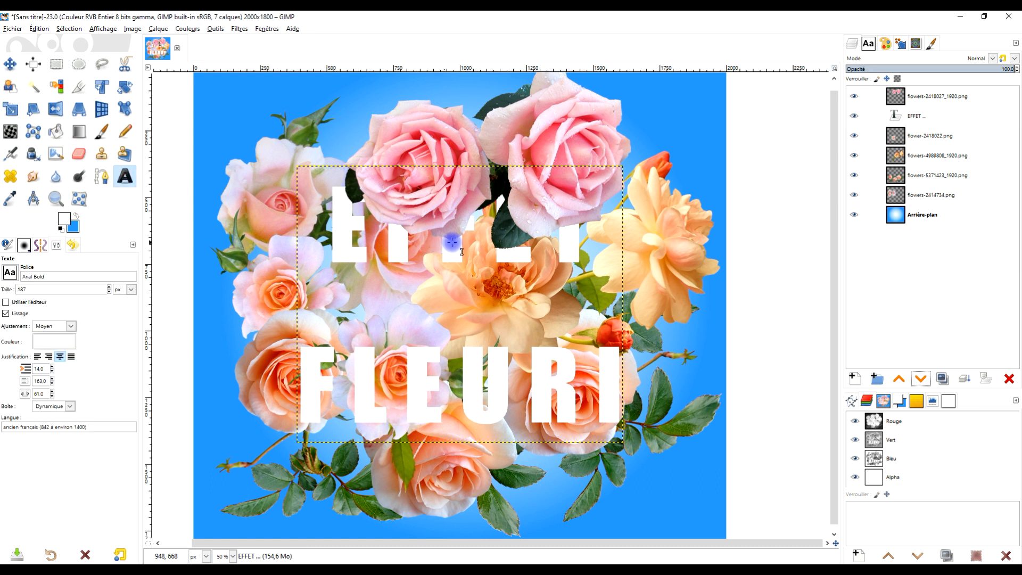
{"action": "left_click", "coordinate": [475, 244]}
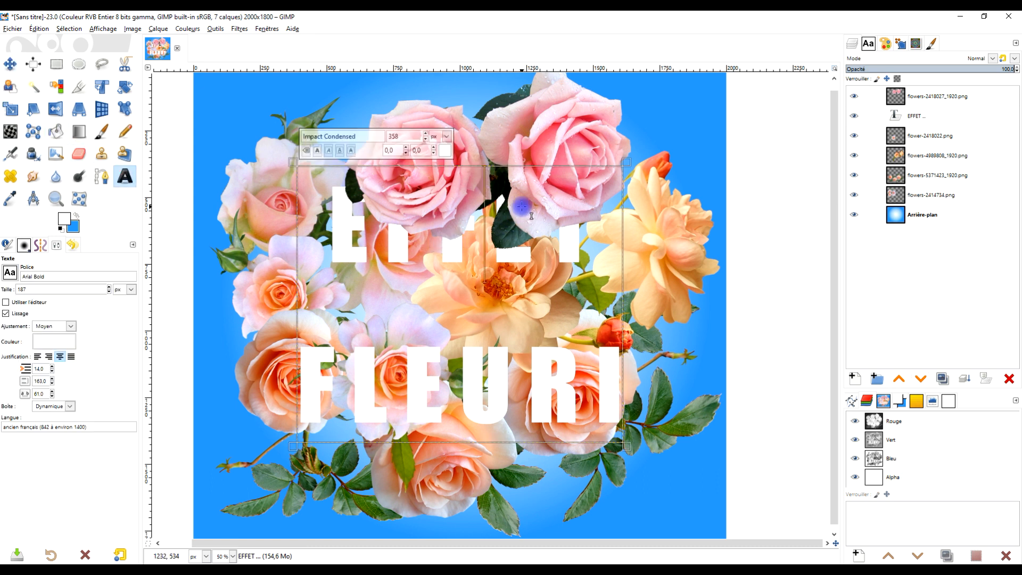
{"action": "key", "text": "ctrl+a"}
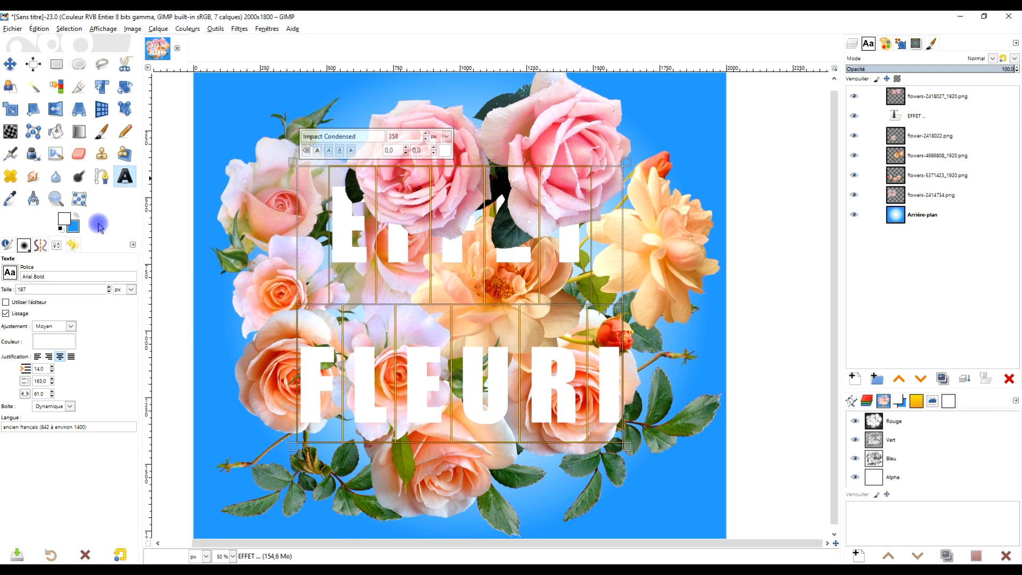
{"action": "left_click", "coordinate": [52, 383]}
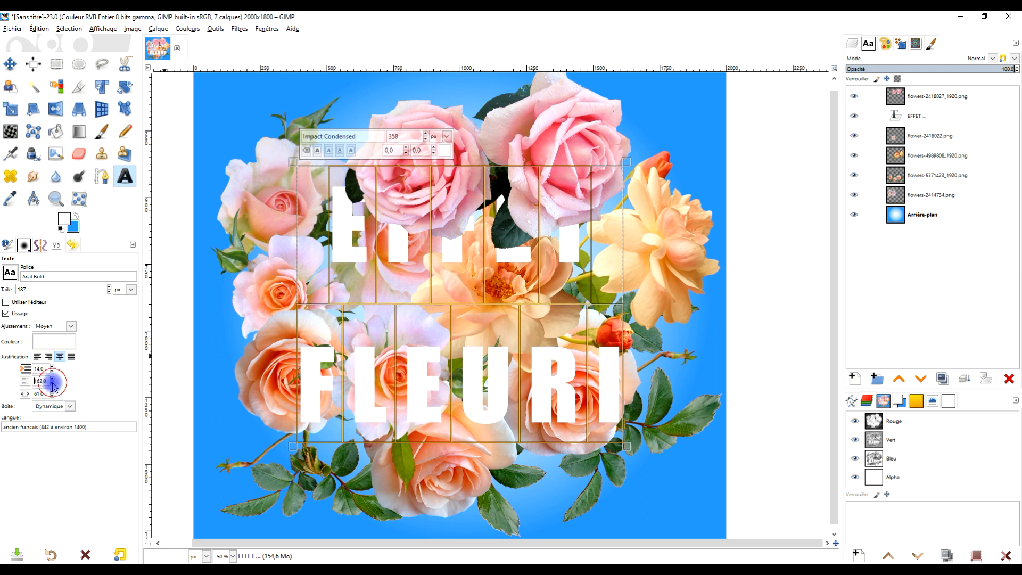
{"action": "left_click_drag", "start_coordinate": [52, 384], "coordinate": [52, 383]}
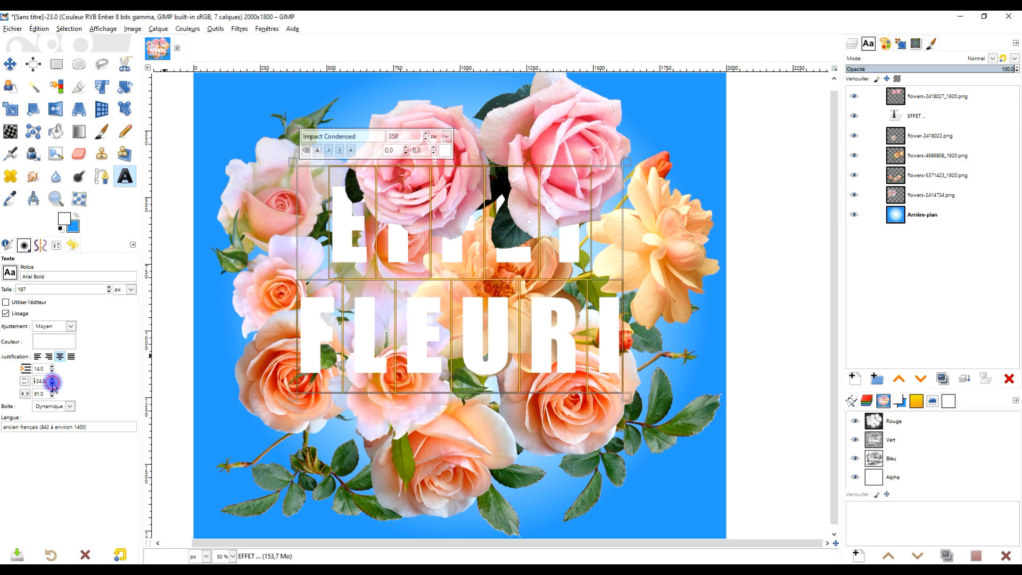
{"action": "left_click", "coordinate": [10, 64]}
{"action": "left_click_drag", "start_coordinate": [453, 254], "coordinate": [456, 282]}
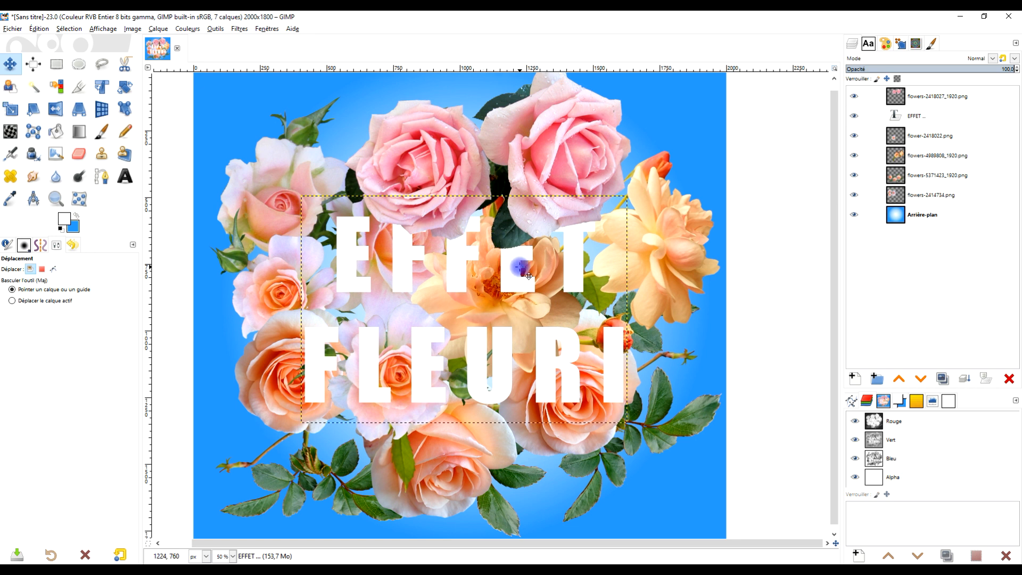
Try the EFFET text layer at lower and top stack levels and return it directly below flowers-2418027_1920.png.
{"action": "left_click", "coordinate": [923, 383]}
{"action": "left_click", "coordinate": [898, 378]}
{"action": "left_click", "coordinate": [898, 379]}
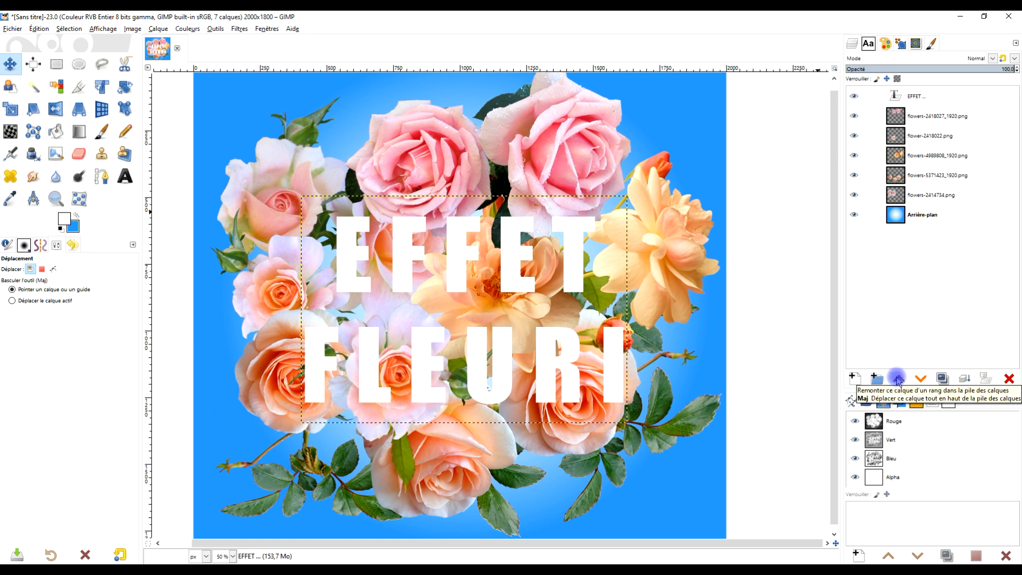
{"action": "left_click", "coordinate": [921, 379]}
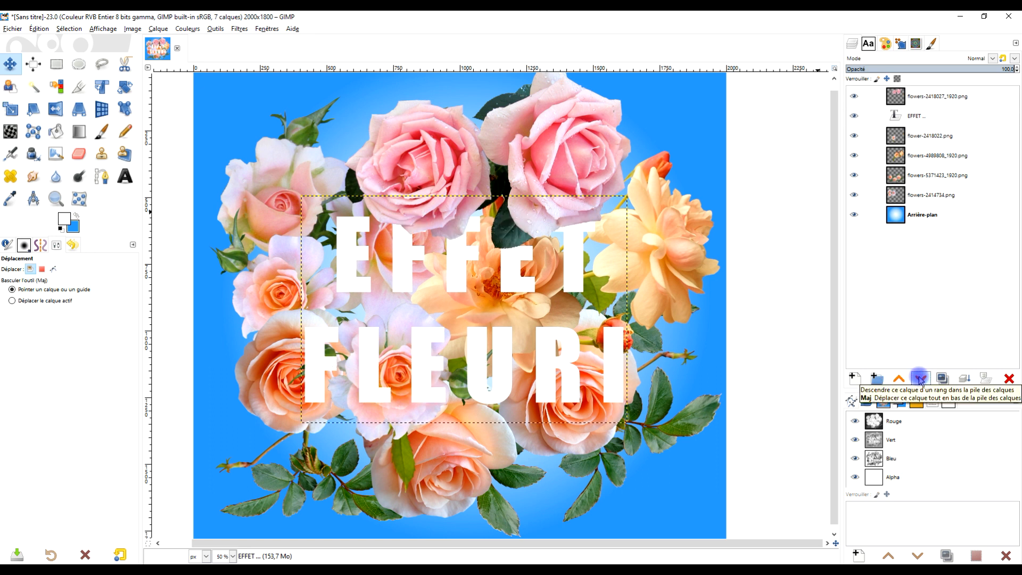
Lower the EFFET text layer to directly below flower-2418022.png and reposition the text over the bouquet.
{"action": "mouse_move", "coordinate": [455, 258]}
{"action": "left_mouse_down"}
{"action": "mouse_move", "coordinate": [450, 269]}
{"action": "mouse_move", "coordinate": [456, 242]}
{"action": "left_mouse_up"}
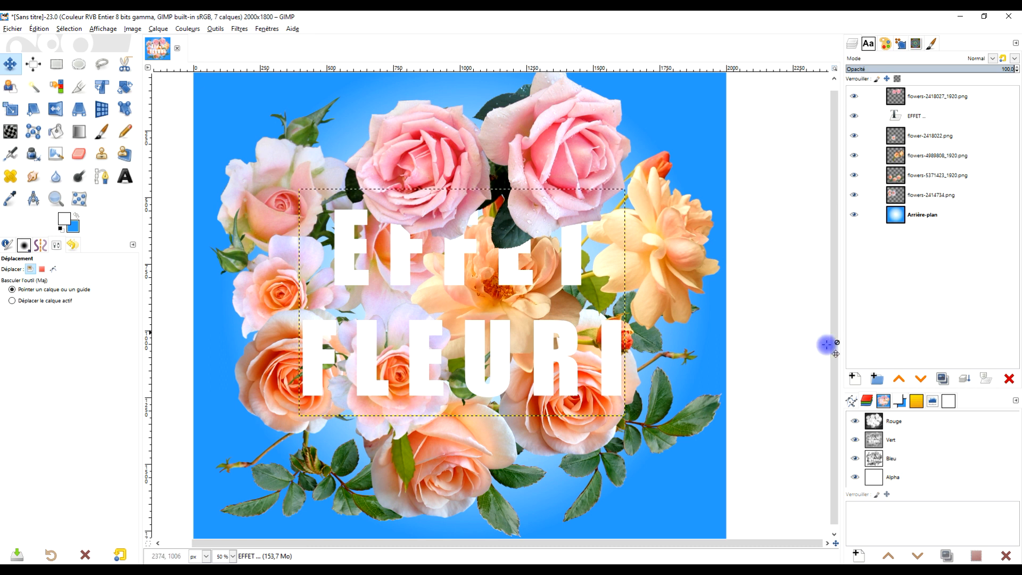
{"action": "left_click", "coordinate": [921, 380]}
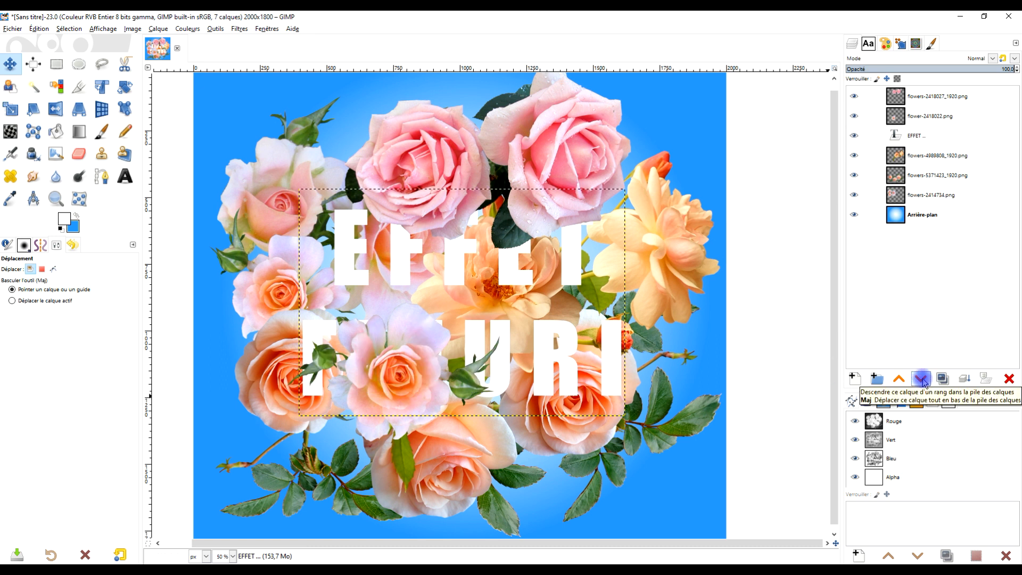
{"action": "left_click_drag", "start_coordinate": [503, 274], "coordinate": [524, 284]}
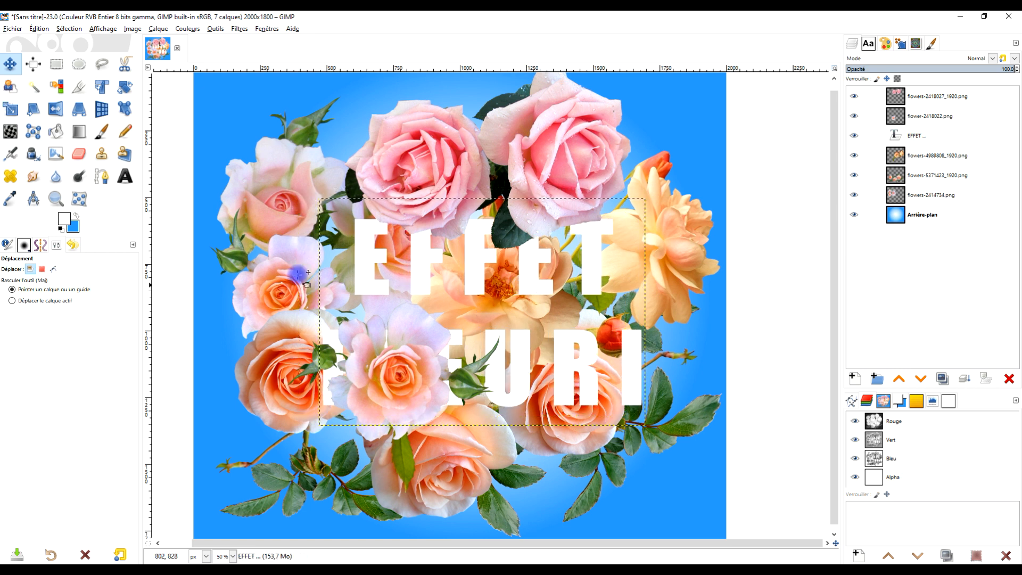
Increase the letter spacing of the whole EFFET FLEURI text to 94 and recentre the text over the bouquet.
{"action": "left_click", "coordinate": [125, 176]}
{"action": "left_click", "coordinate": [524, 285]}
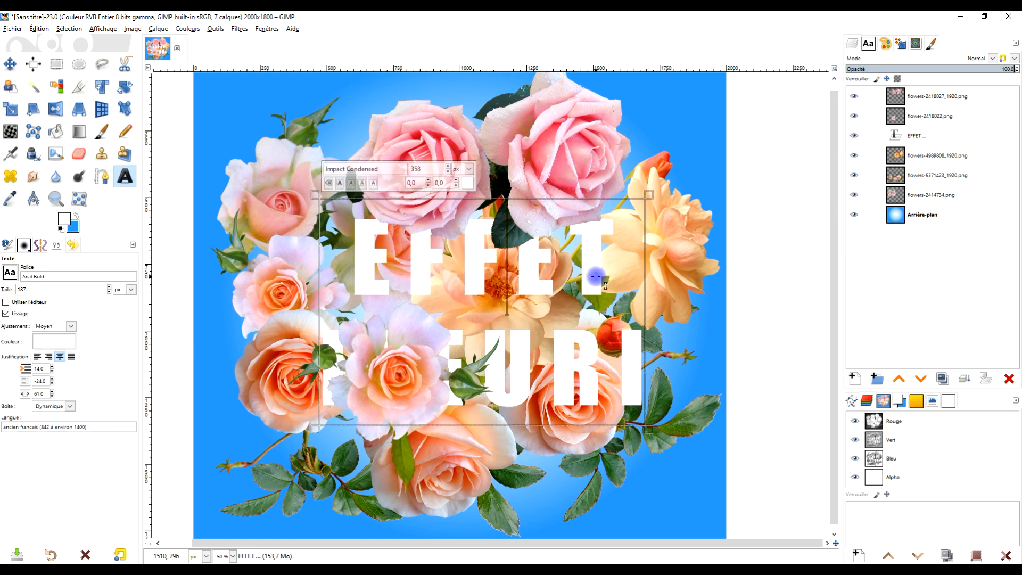
{"action": "key", "text": "ctrl+a"}
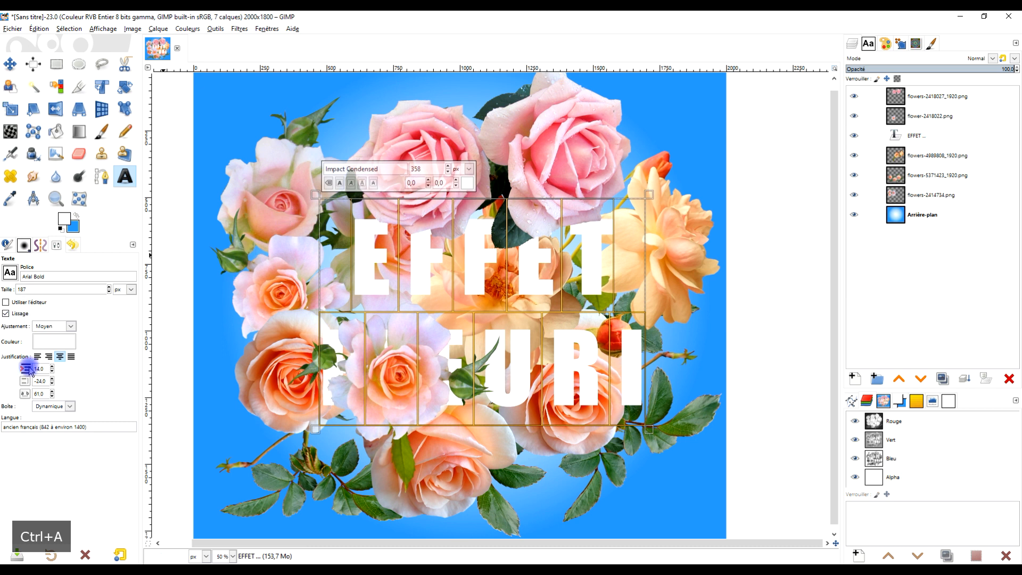
{"action": "left_click", "coordinate": [52, 392]}
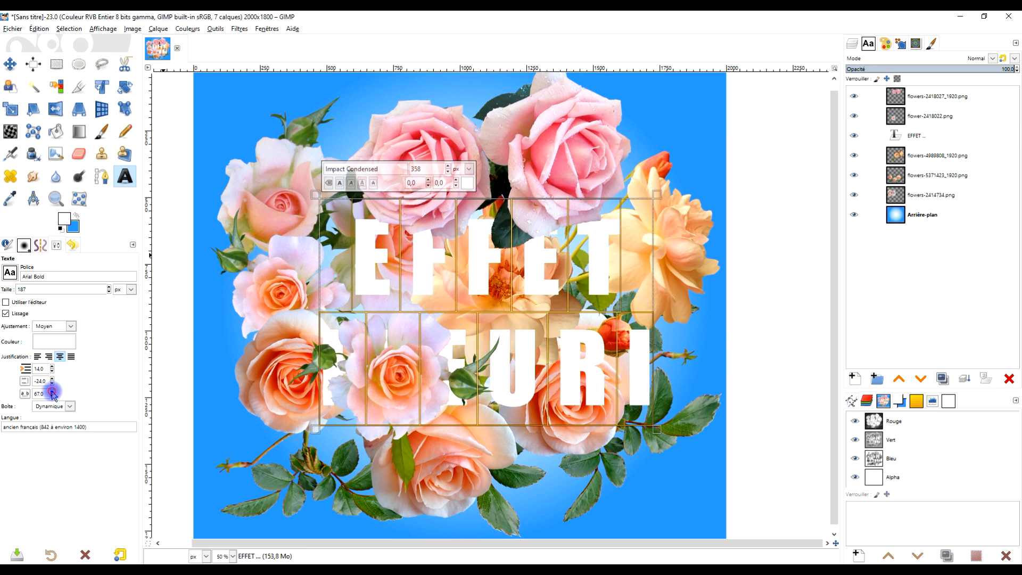
{"action": "left_click_drag", "start_coordinate": [52, 392], "coordinate": [53, 393]}
{"action": "left_click", "coordinate": [9, 61]}
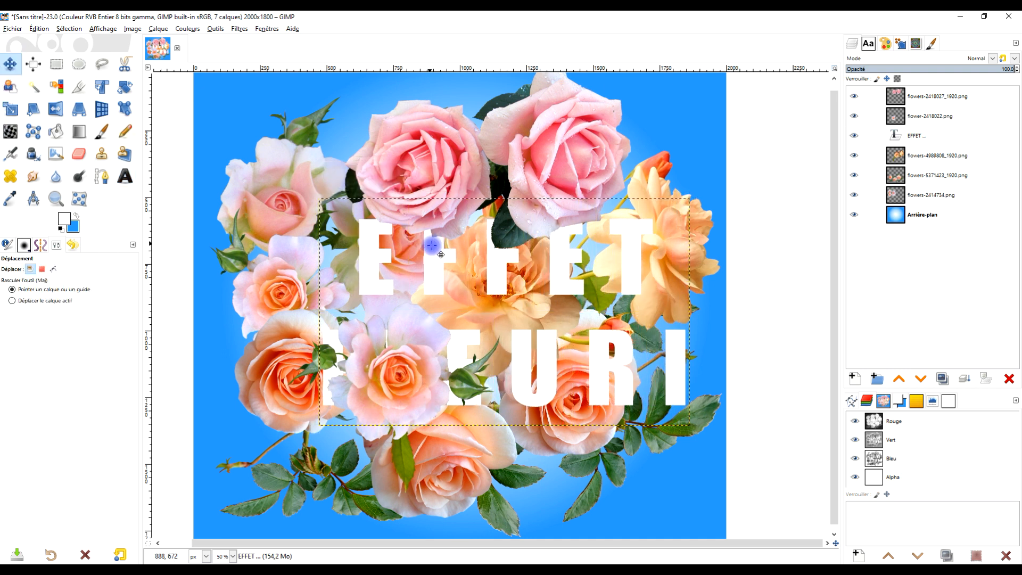
{"action": "mouse_move", "coordinate": [498, 272]}
{"action": "left_mouse_down"}
{"action": "mouse_move", "coordinate": [480, 266]}
{"action": "mouse_move", "coordinate": [480, 295]}
{"action": "mouse_move", "coordinate": [482, 282]}
{"action": "left_mouse_up"}
Increase the line spacing of the EFFET FLEURI text to 266 and nudge the text slightly up and left.
{"action": "key", "text": "t"}
{"action": "left_click", "coordinate": [567, 281]}
{"action": "key", "text": "ctrl+a"}
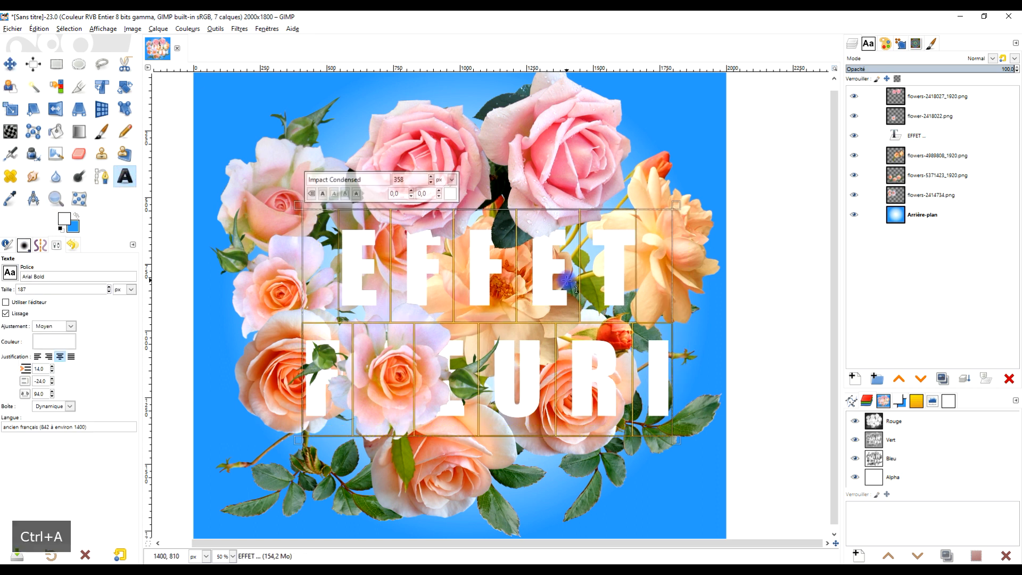
{"action": "left_click_drag", "start_coordinate": [52, 379], "coordinate": [52, 380]}
{"action": "left_click", "coordinate": [53, 380]}
{"action": "left_click", "coordinate": [52, 380]}
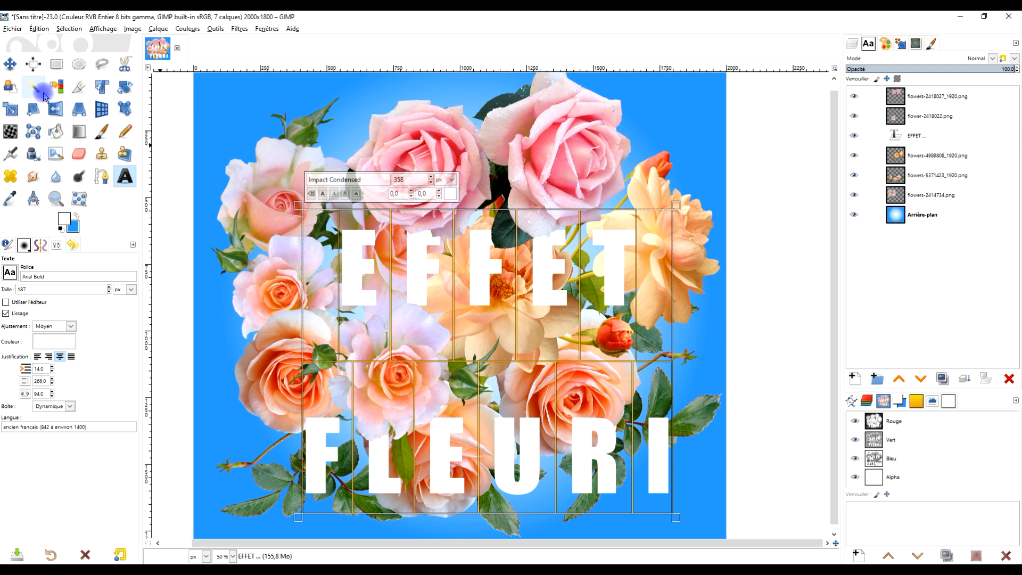
{"action": "left_click", "coordinate": [10, 64]}
{"action": "left_click_drag", "start_coordinate": [475, 267], "coordinate": [467, 258]}
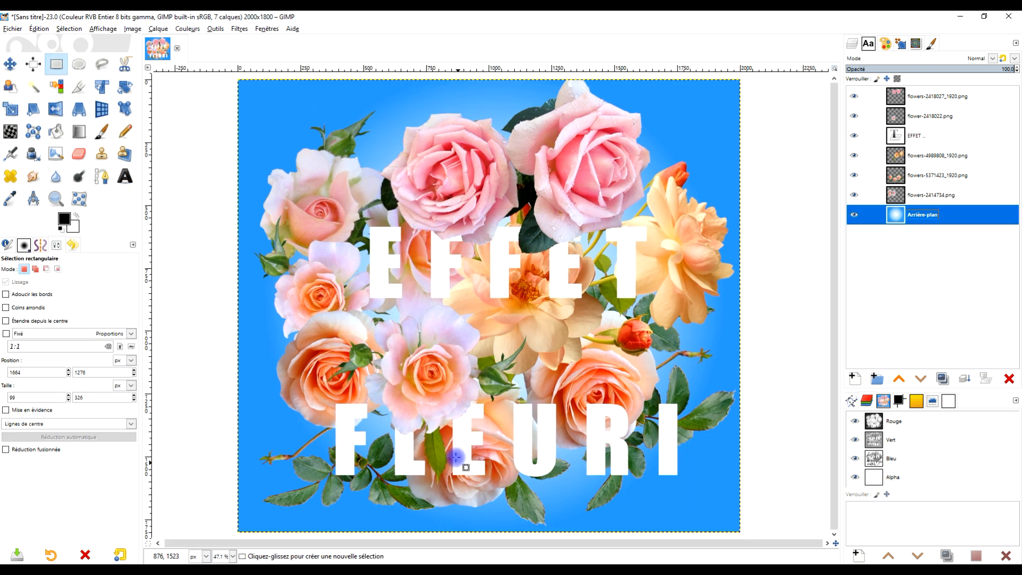
Examine how the roses overlap both words, briefly hiding and showing flowers-2418027_1920.png and flower-2418022.png.
{"action": "scroll", "coordinate": [462, 463], "scroll_direction": "up", "scroll_amount": 3}
{"action": "scroll", "coordinate": [456, 442], "scroll_direction": "down", "scroll_amount": 1}
{"action": "left_click_drag", "start_coordinate": [452, 430], "coordinate": [464, 388]}
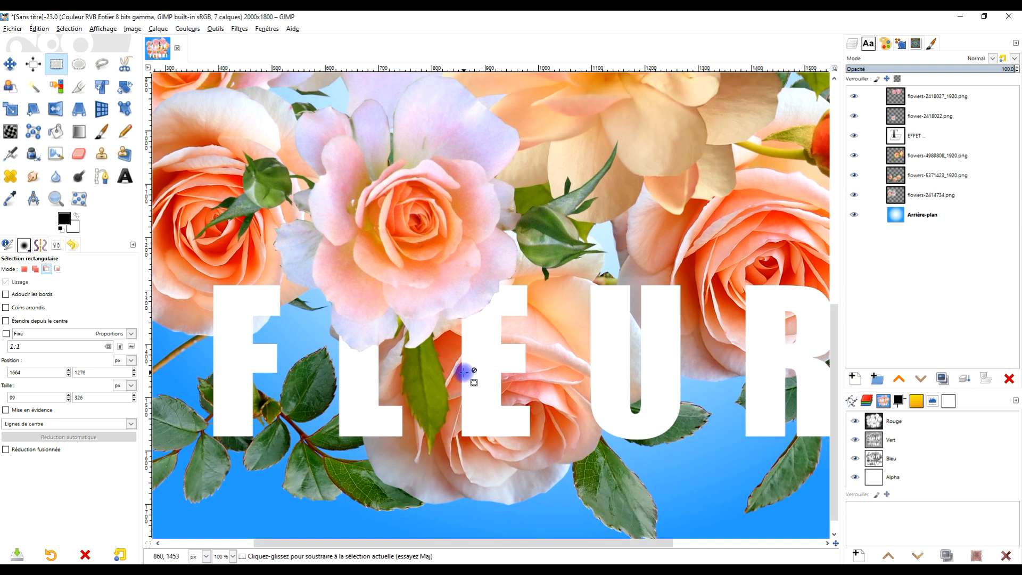
{"action": "scroll", "coordinate": [463, 376], "scroll_direction": "down", "scroll_amount": 2}
{"action": "scroll", "coordinate": [416, 398], "scroll_direction": "up", "scroll_amount": 1}
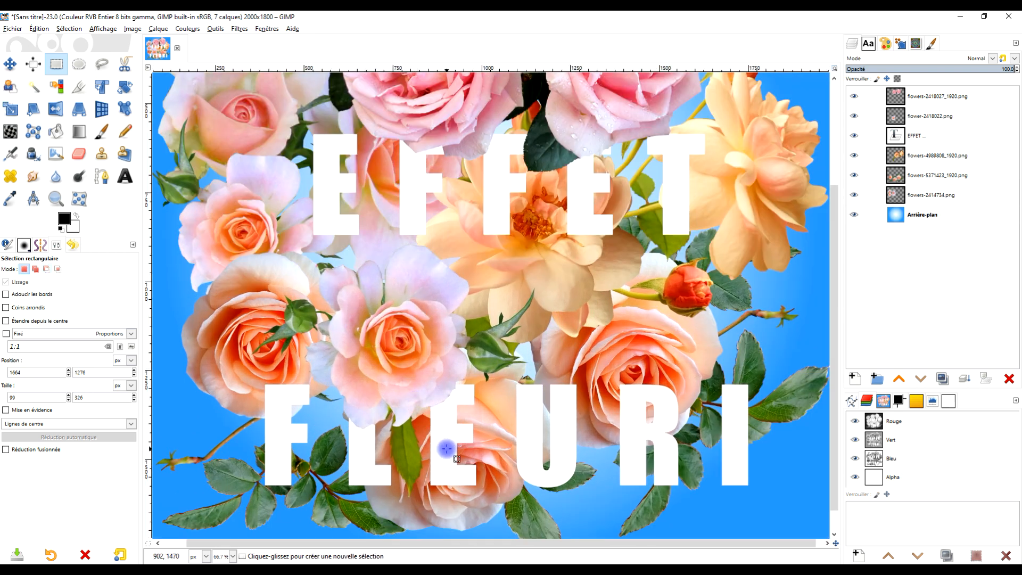
{"action": "scroll", "coordinate": [429, 463], "scroll_direction": "up", "scroll_amount": 4}
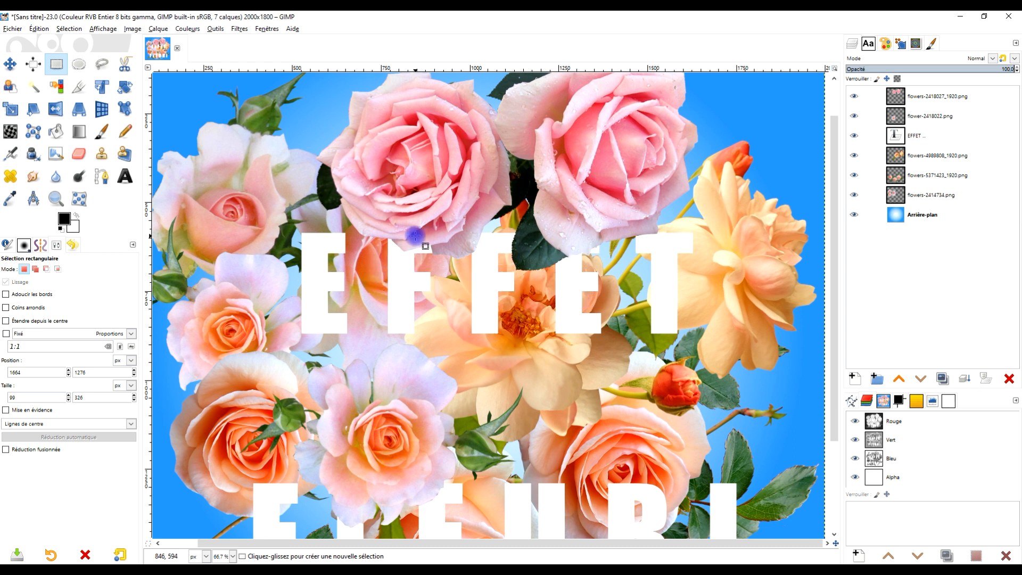
{"action": "left_click", "coordinate": [855, 97]}
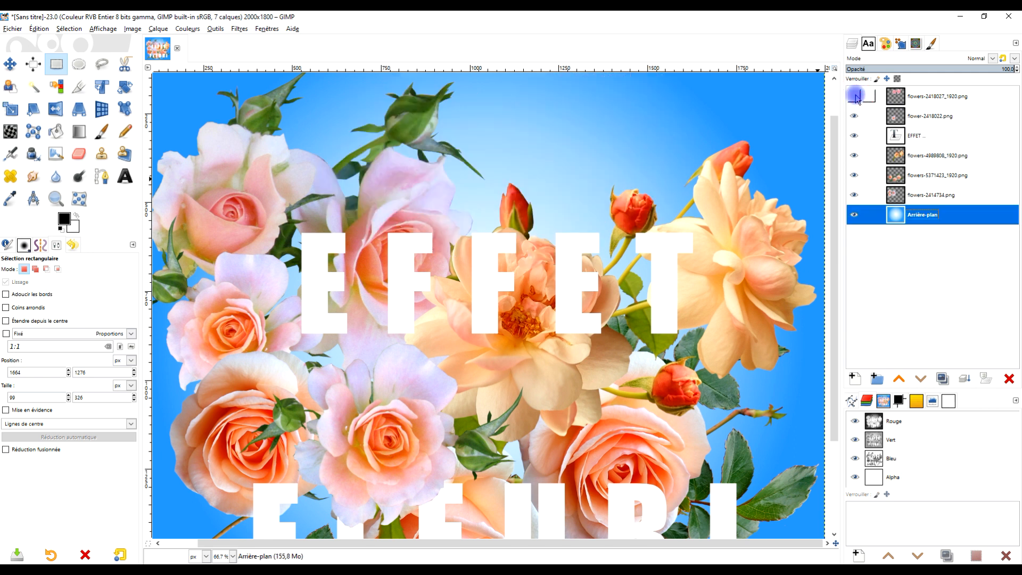
{"action": "left_click", "coordinate": [855, 96]}
{"action": "left_click", "coordinate": [855, 96]}
{"action": "left_click", "coordinate": [855, 96]}
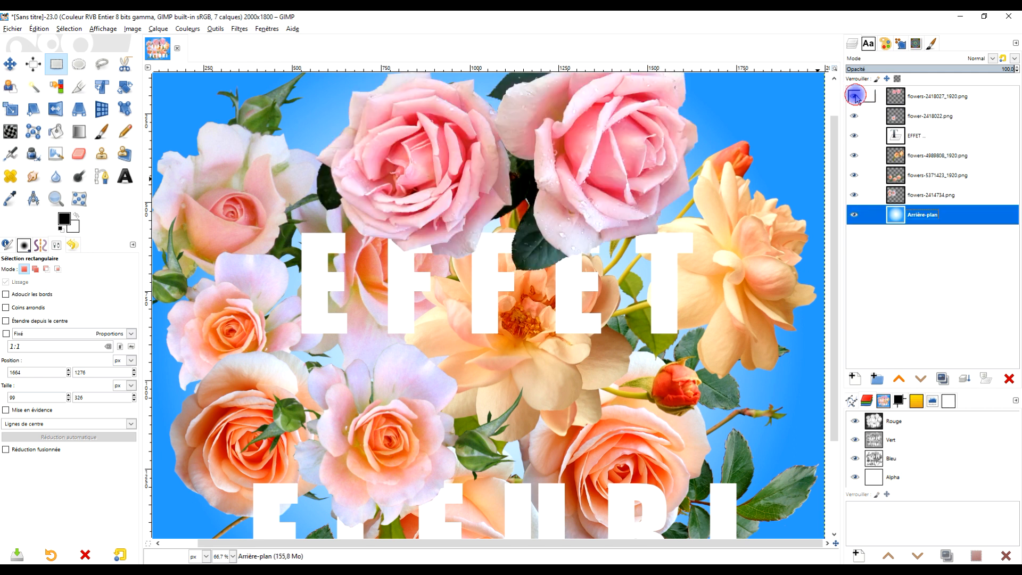
{"action": "scroll", "coordinate": [548, 384], "scroll_direction": "down", "scroll_amount": 5}
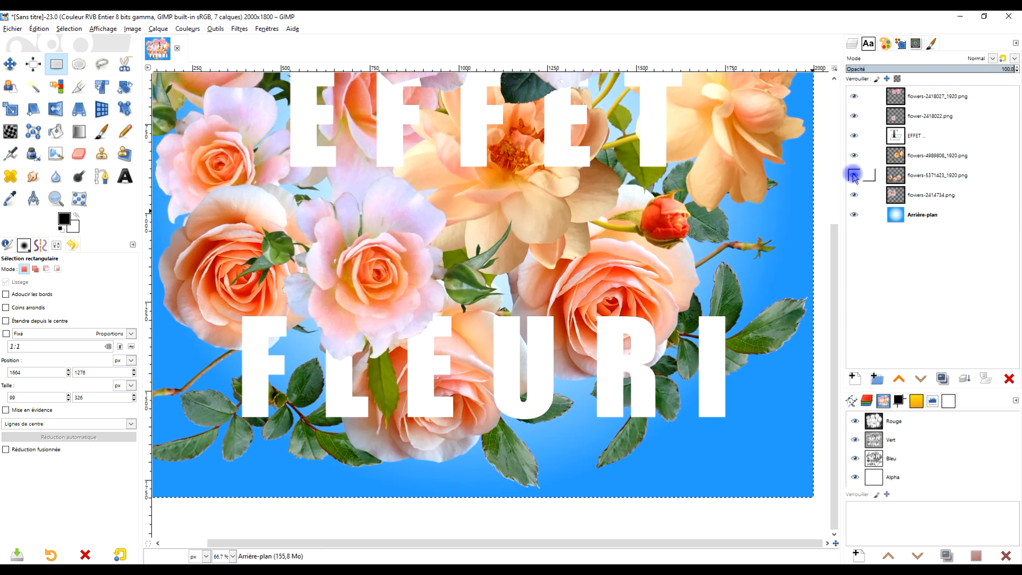
{"action": "left_click", "coordinate": [855, 116]}
{"action": "left_click", "coordinate": [855, 117]}
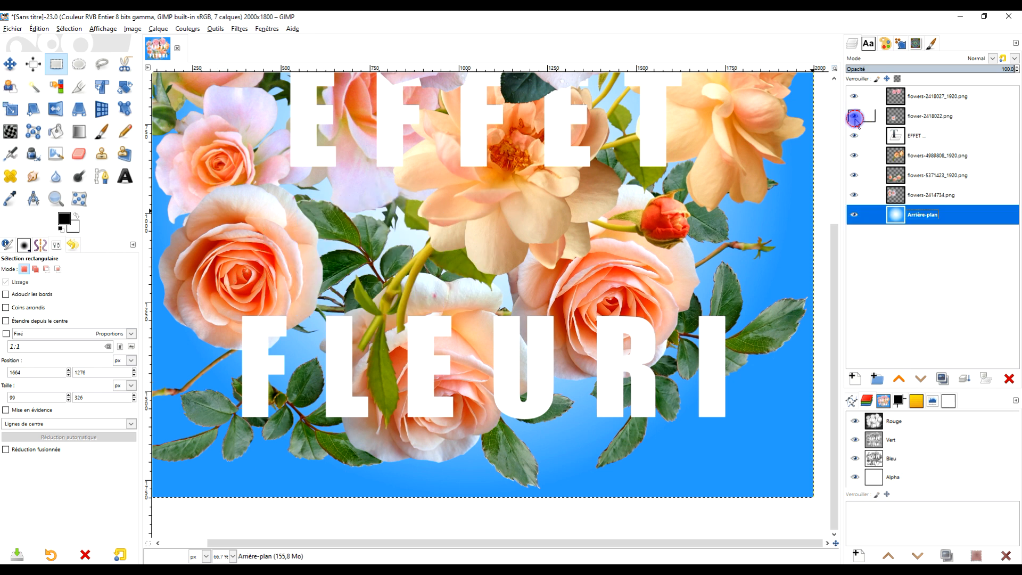
{"action": "scroll", "coordinate": [531, 298], "scroll_direction": "up", "scroll_amount": 2}
{"action": "scroll", "coordinate": [530, 302], "scroll_direction": "down", "scroll_amount": 1, "text": "ctrl"}
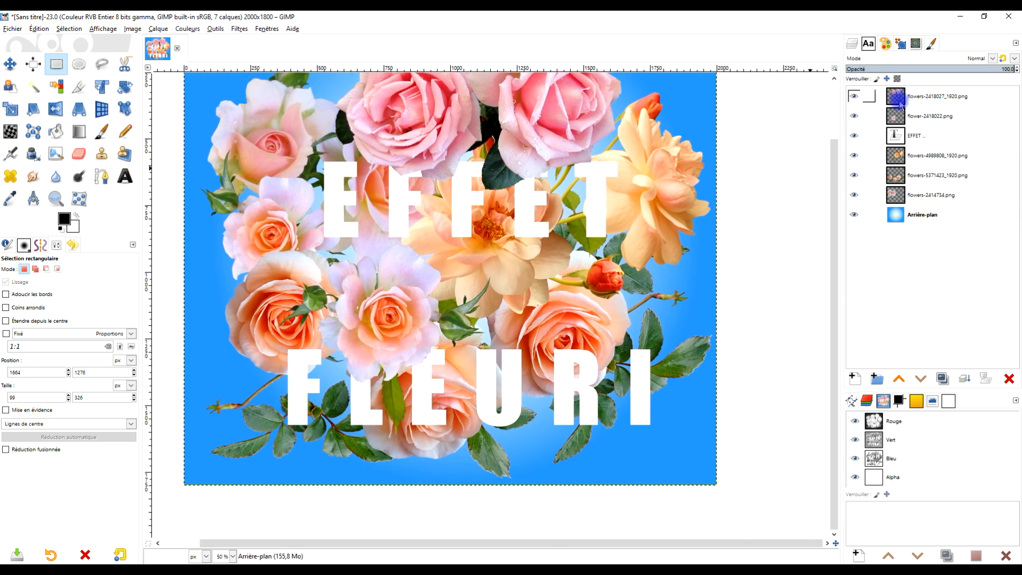
Duplicate the EFFET text layer and keep the copy hidden at the bottom of the layer stack.
{"action": "left_click", "coordinate": [899, 136]}
{"action": "left_click", "coordinate": [941, 379]}
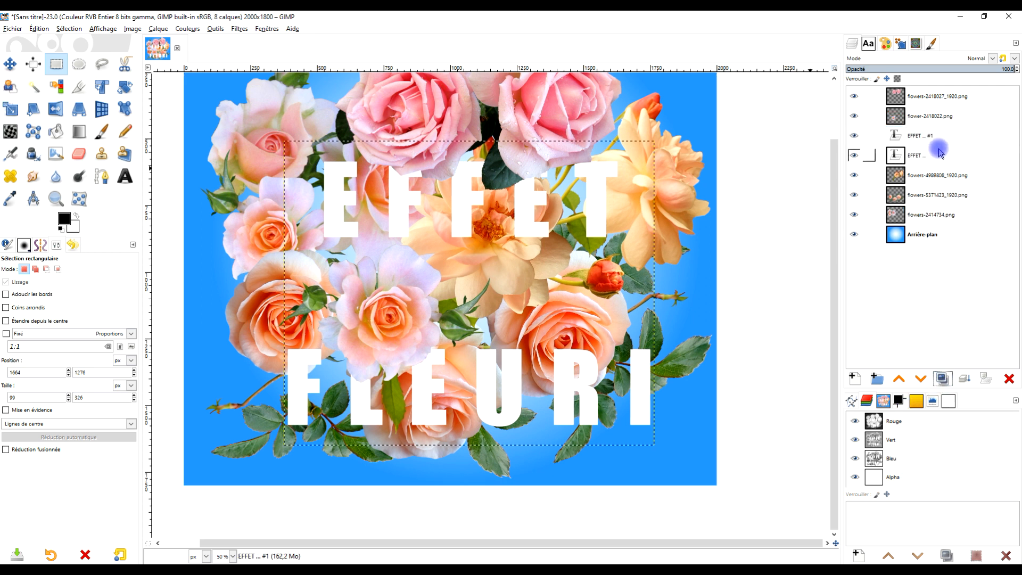
{"action": "left_click_drag", "start_coordinate": [896, 139], "coordinate": [867, 247]}
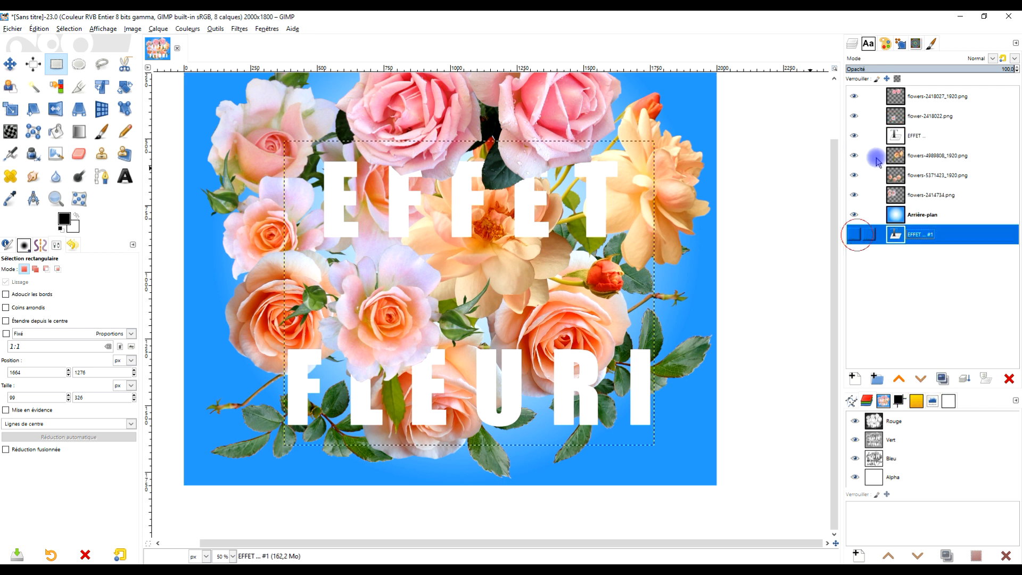
Cut the letters L and E of FLEURI from the original EFFET layer using a rectangular selection of about 450 × 453 px.
{"action": "left_click", "coordinate": [899, 135]}
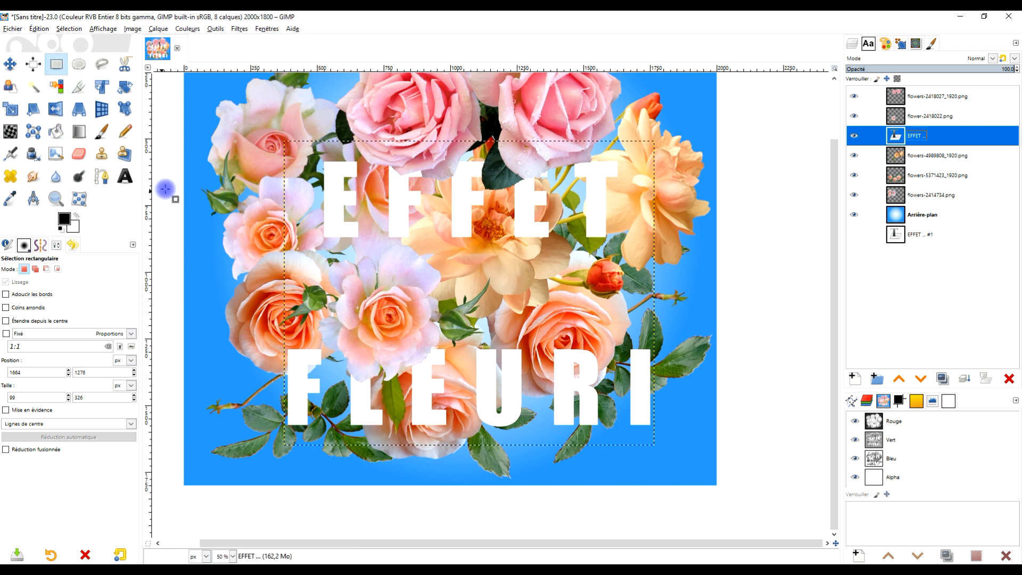
{"action": "scroll", "coordinate": [394, 356], "scroll_direction": "up", "scroll_amount": 1}
{"action": "scroll", "coordinate": [425, 366], "scroll_direction": "down", "scroll_amount": 5}
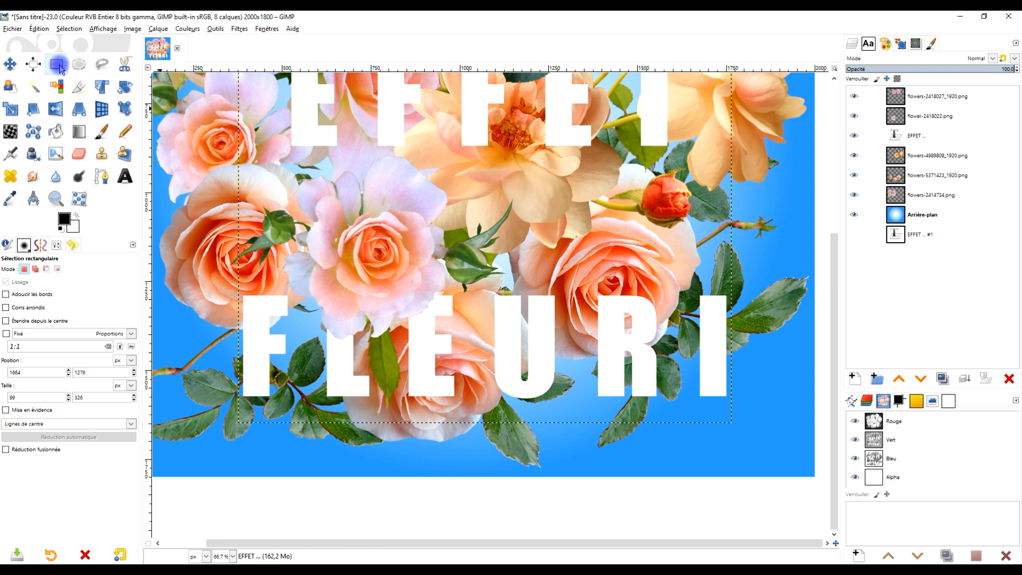
{"action": "left_click_drag", "start_coordinate": [307, 260], "coordinate": [467, 421]}
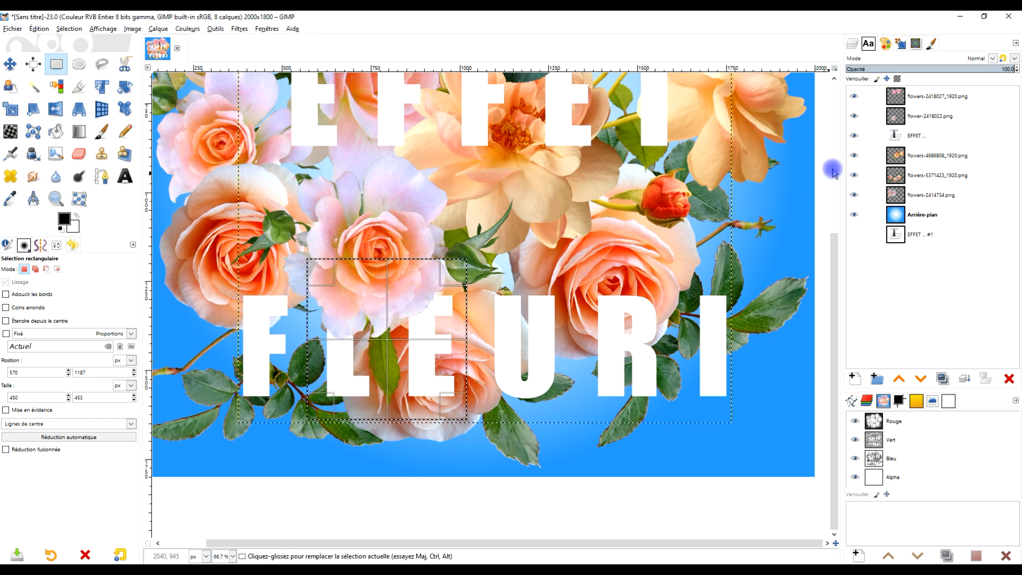
{"action": "left_click", "coordinate": [907, 135]}
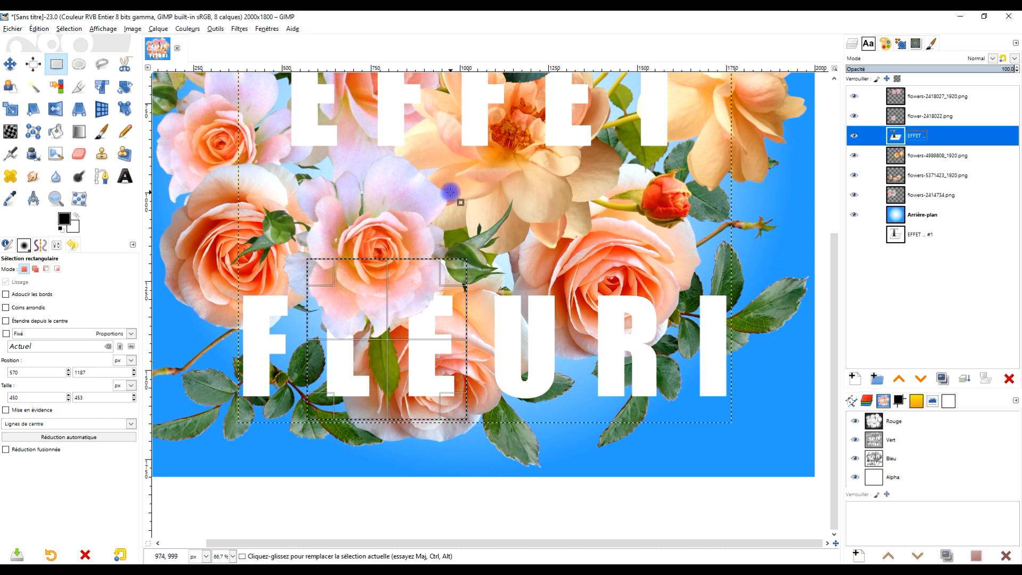
{"action": "left_click", "coordinate": [39, 29]}
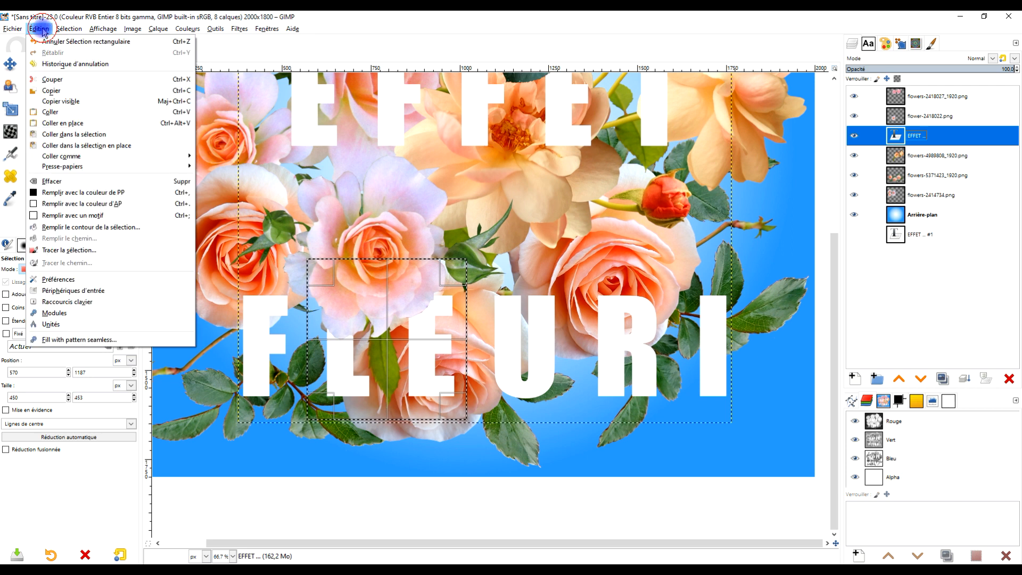
{"action": "left_click", "coordinate": [50, 79]}
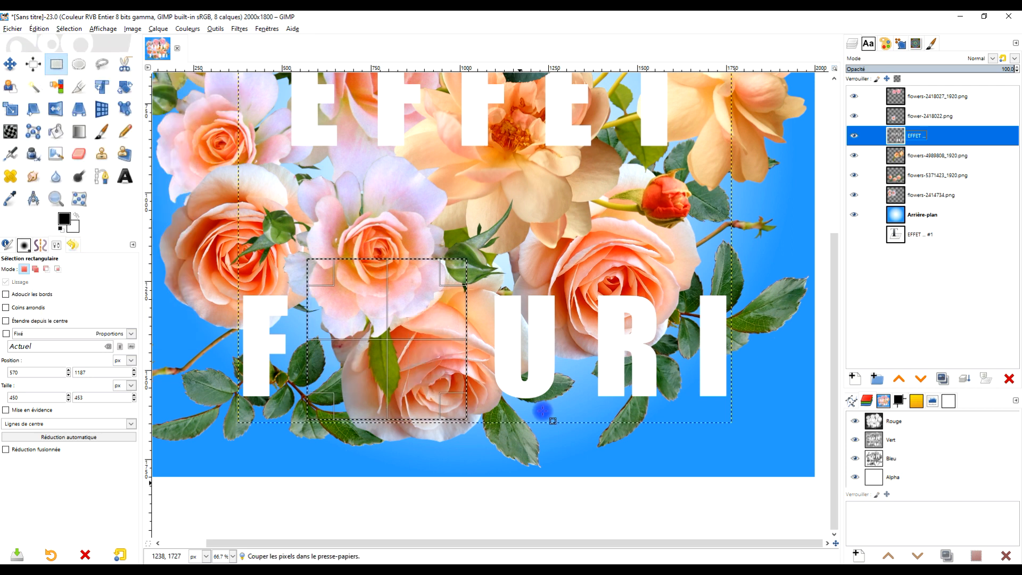
Paste the cut letters L and E onto a new layer and name it TEXTE LE.
{"action": "left_click", "coordinate": [40, 28]}
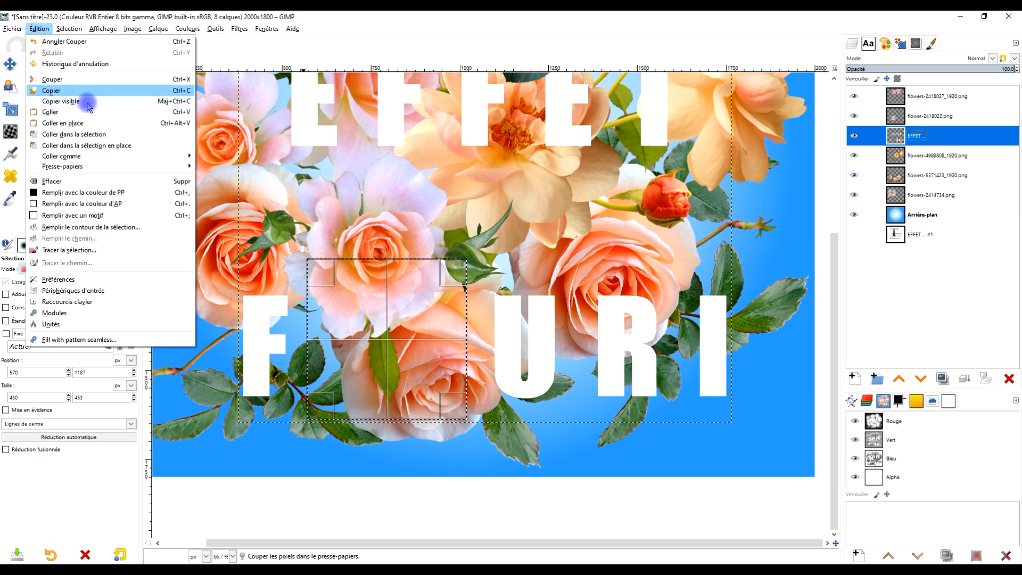
{"action": "left_click", "coordinate": [88, 116]}
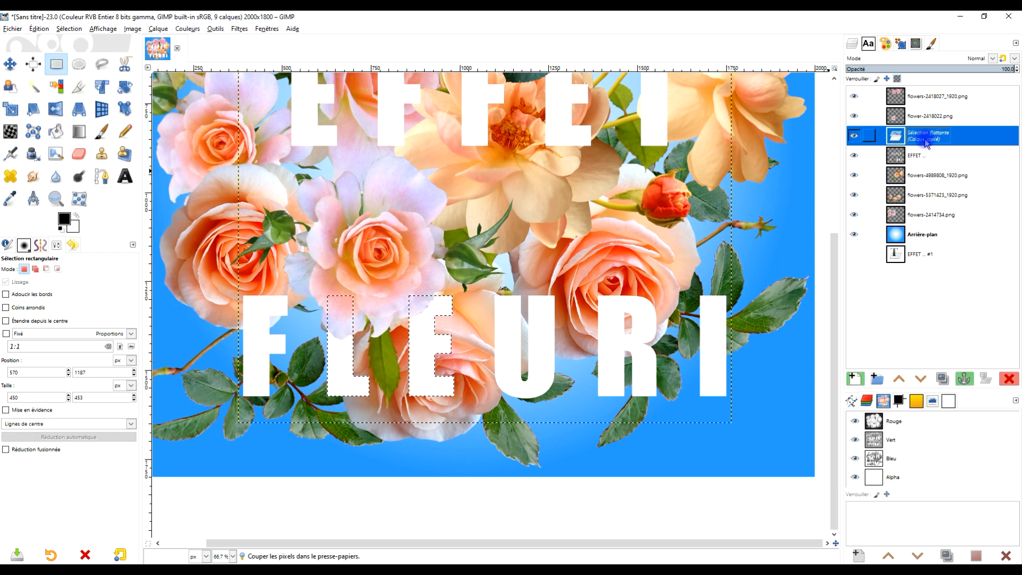
{"action": "left_click", "coordinate": [856, 379]}
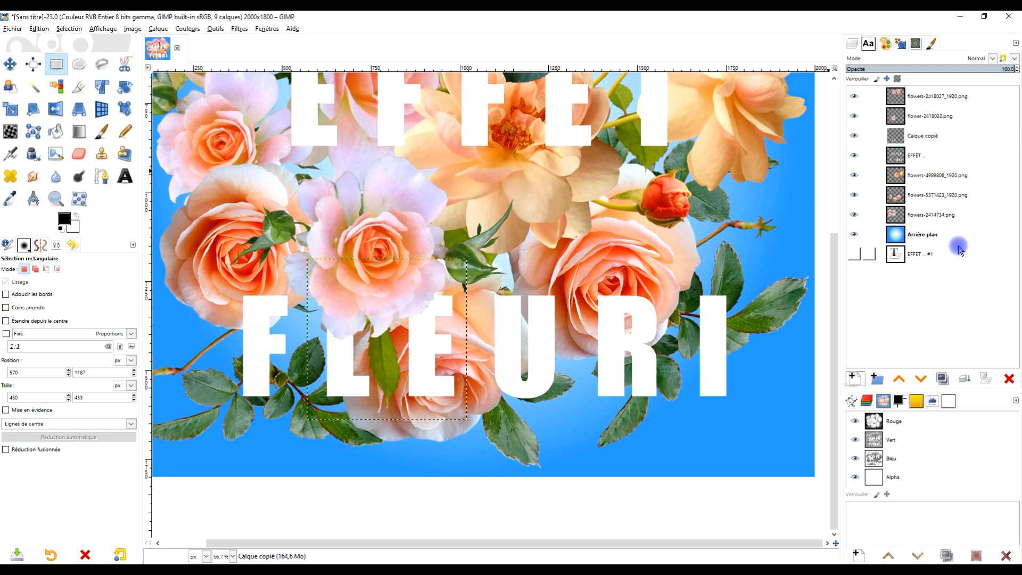
{"action": "left_click", "coordinate": [928, 138]}
{"action": "double_click", "coordinate": [928, 137]}
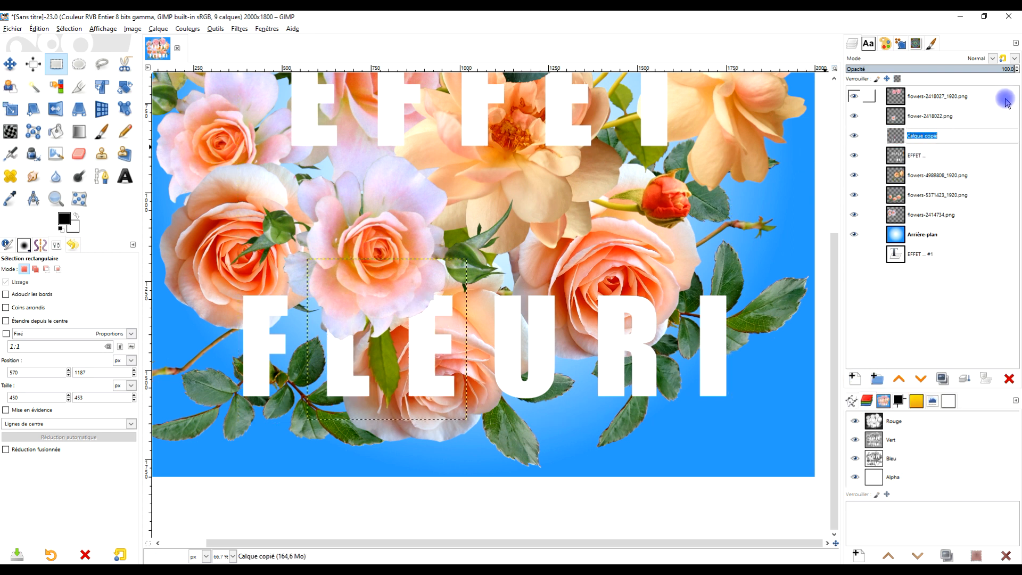
{"action": "key", "text": "Caps_Lock"}
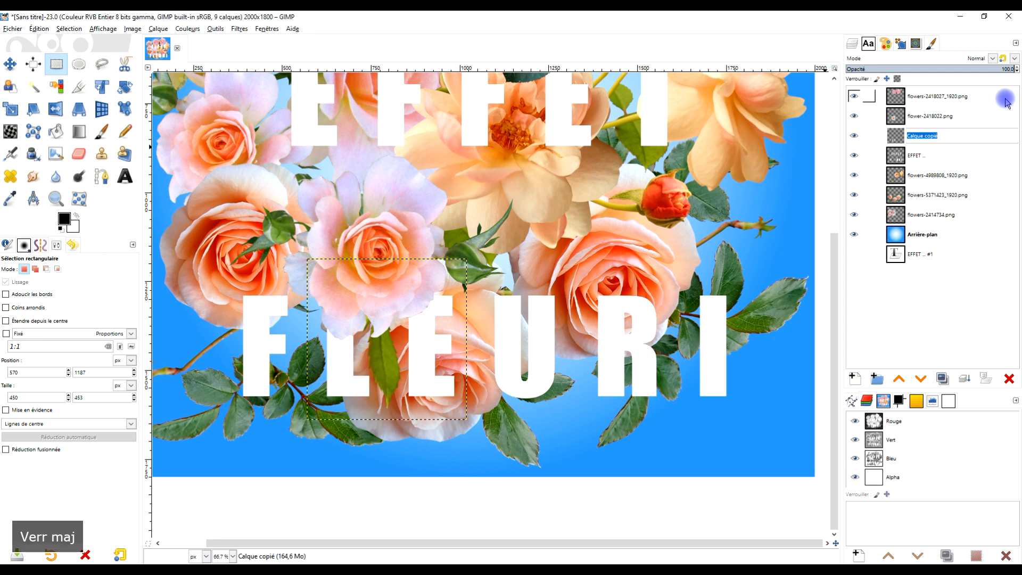
{"action": "type", "text": "TEXTE "}
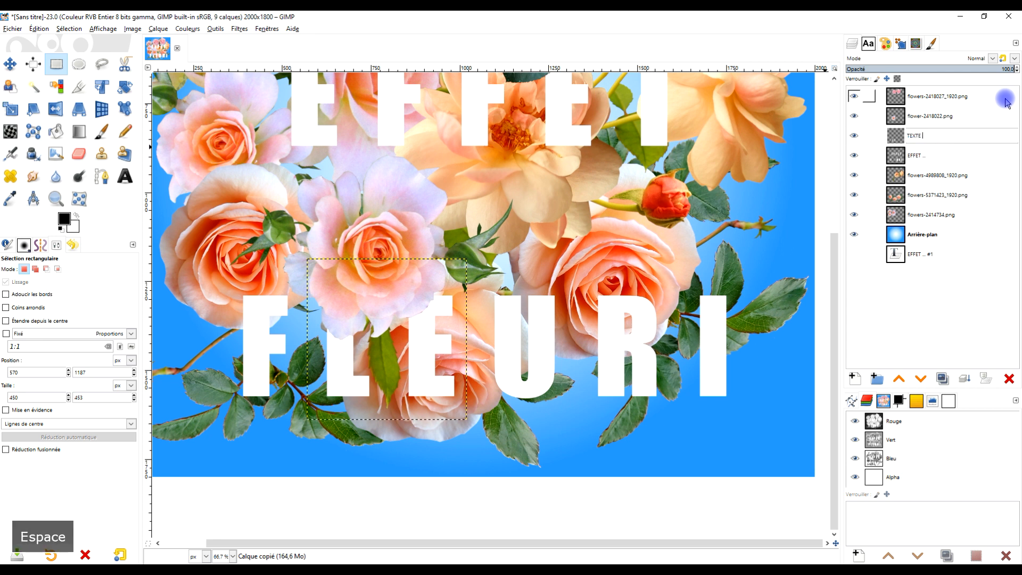
{"action": "type", "text": "LE"}
{"action": "key", "text": "Return"}
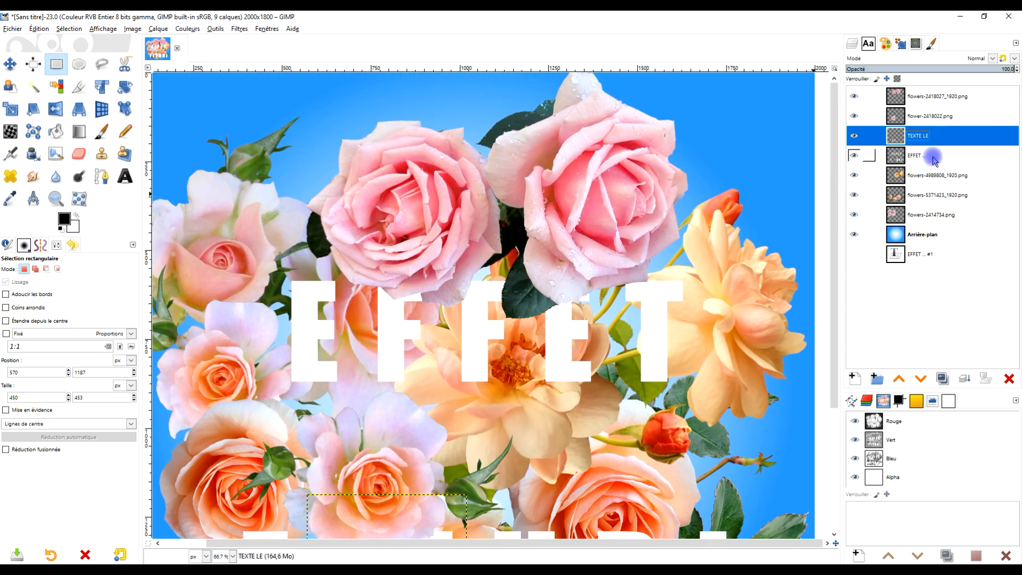
Rename the visible EFFET text layer as EFFET FLEURI.
{"action": "left_click", "coordinate": [916, 156]}
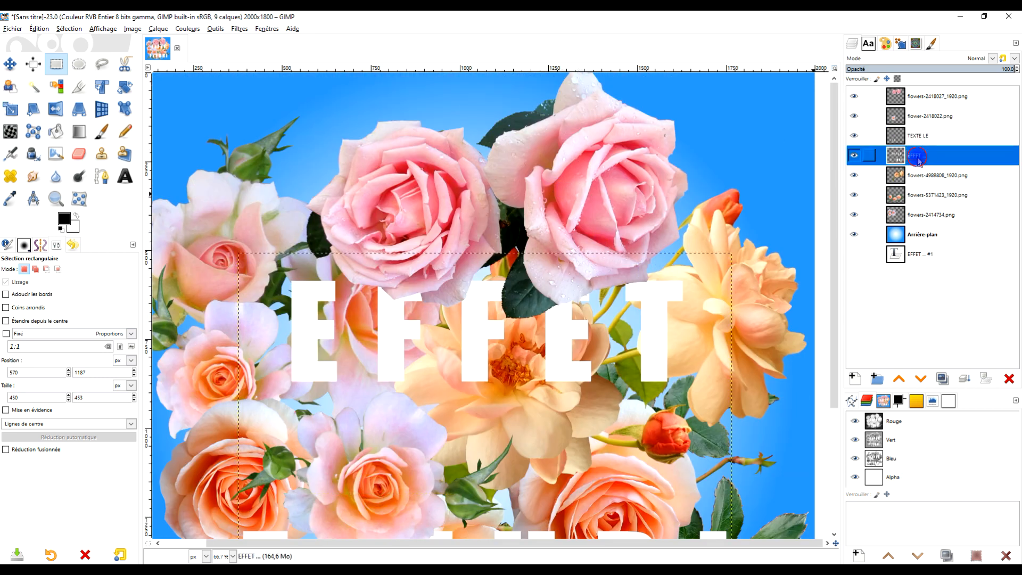
{"action": "double_click", "coordinate": [921, 158]}
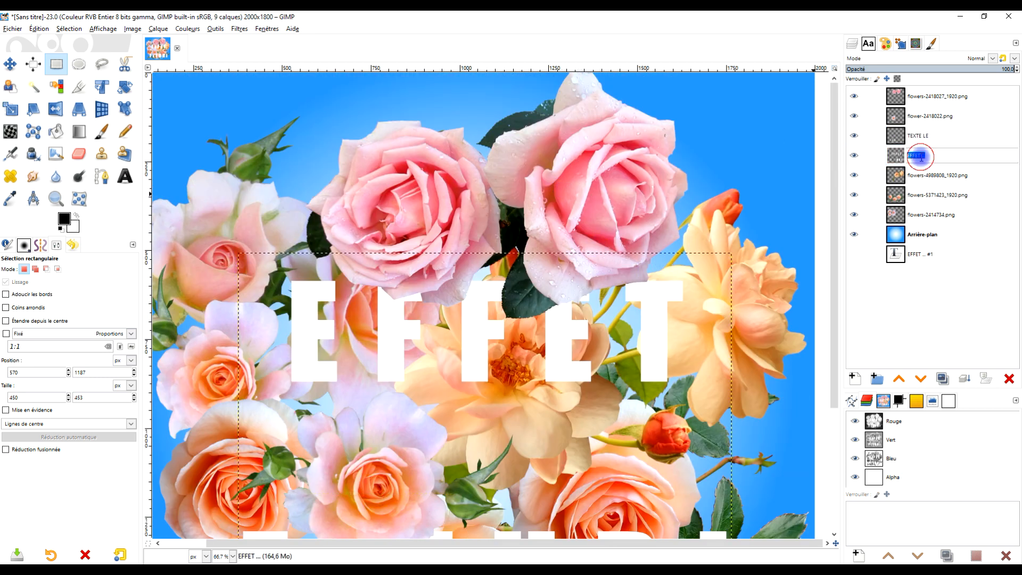
{"action": "type", "text": "..."}
{"action": "key", "text": "Caps_Lock"}
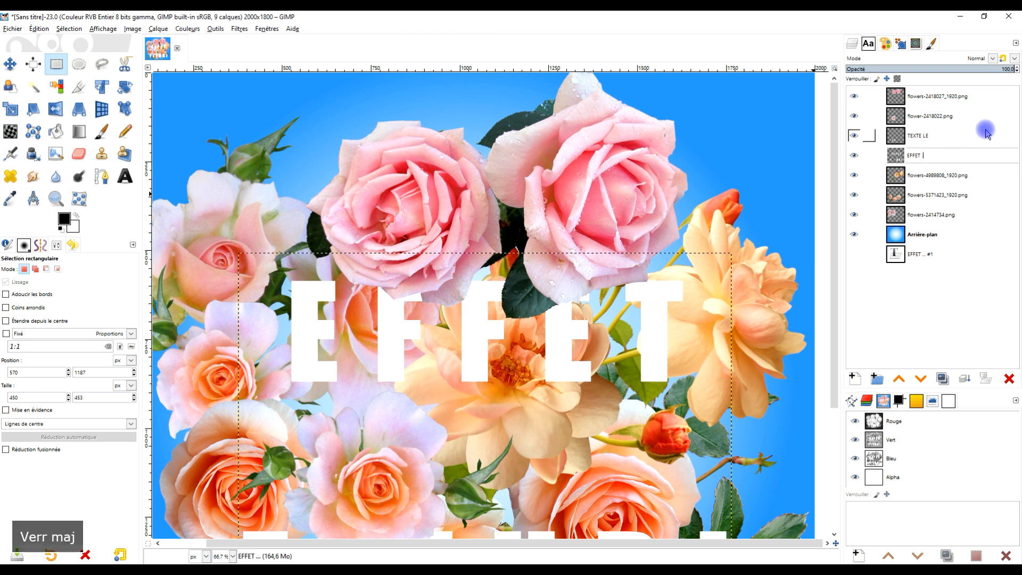
{"action": "type", "text": "F"}
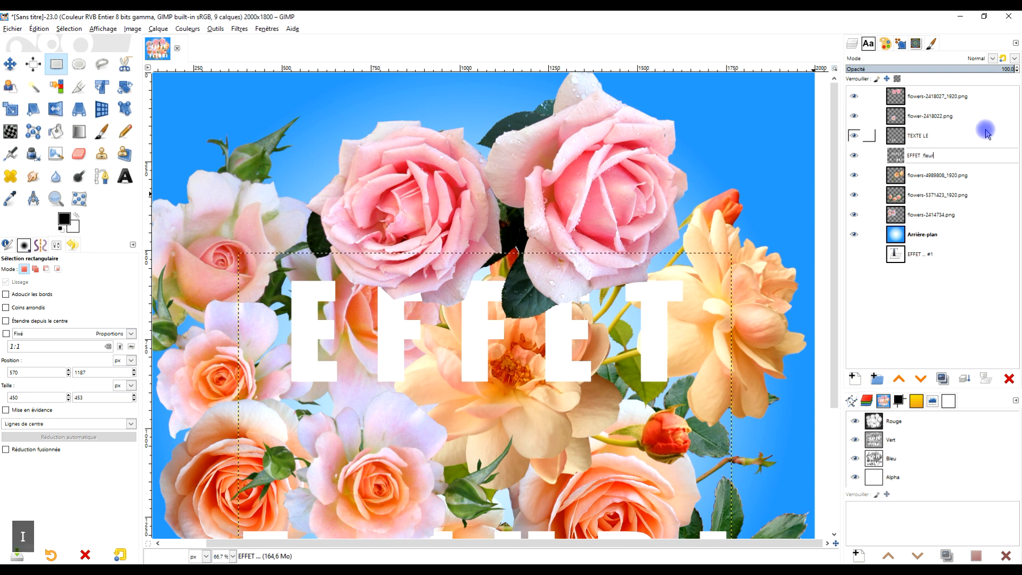
{"action": "key", "text": "BackSpace"}
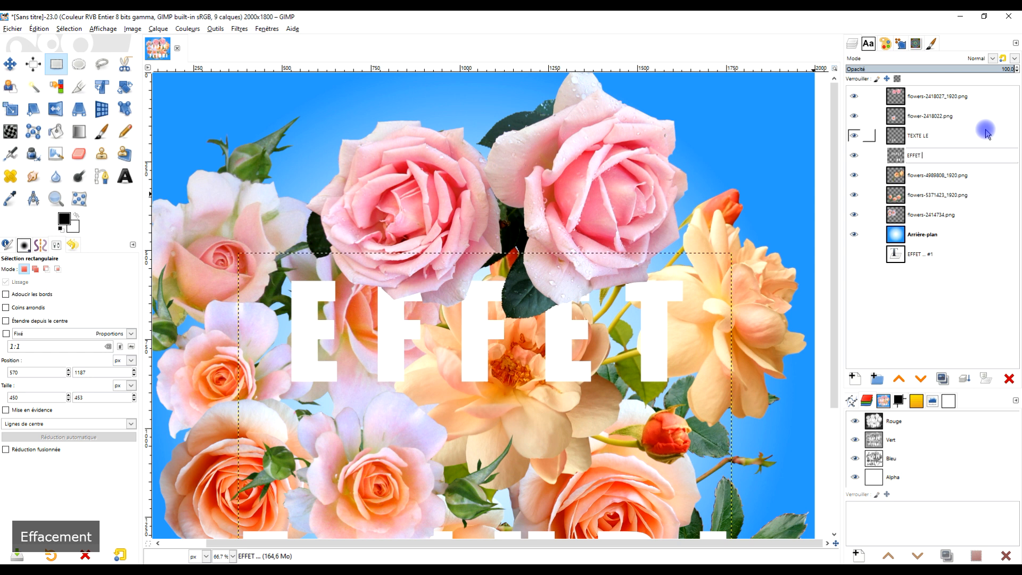
{"action": "key", "text": "Caps_Lock"}
{"action": "type", "text": "FLEU"}
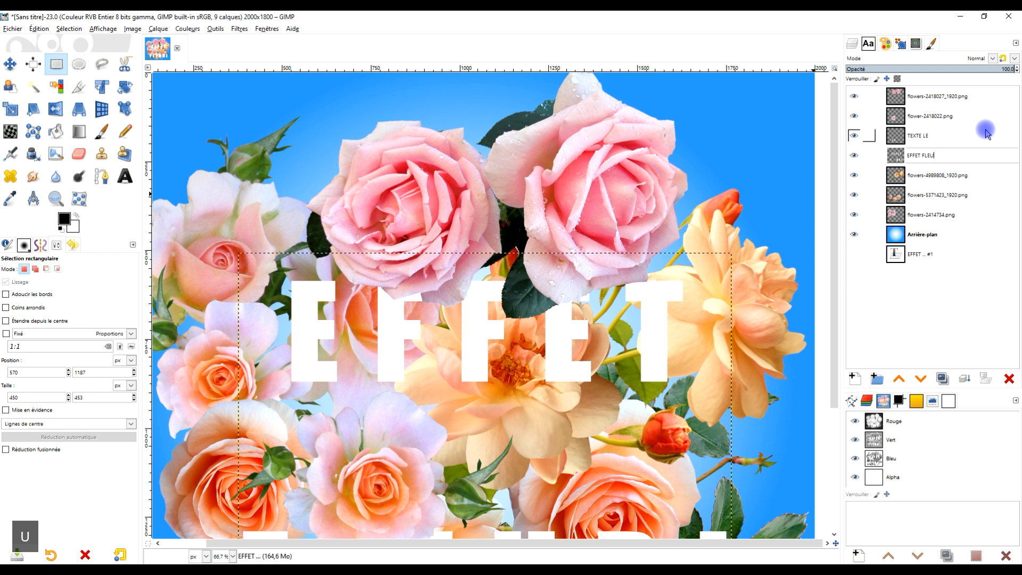
{"action": "type", "text": "RI"}
Replace LE and FFE with dots in that layer's name so it reads E...T F..URI.
{"action": "key", "text": "Left"}
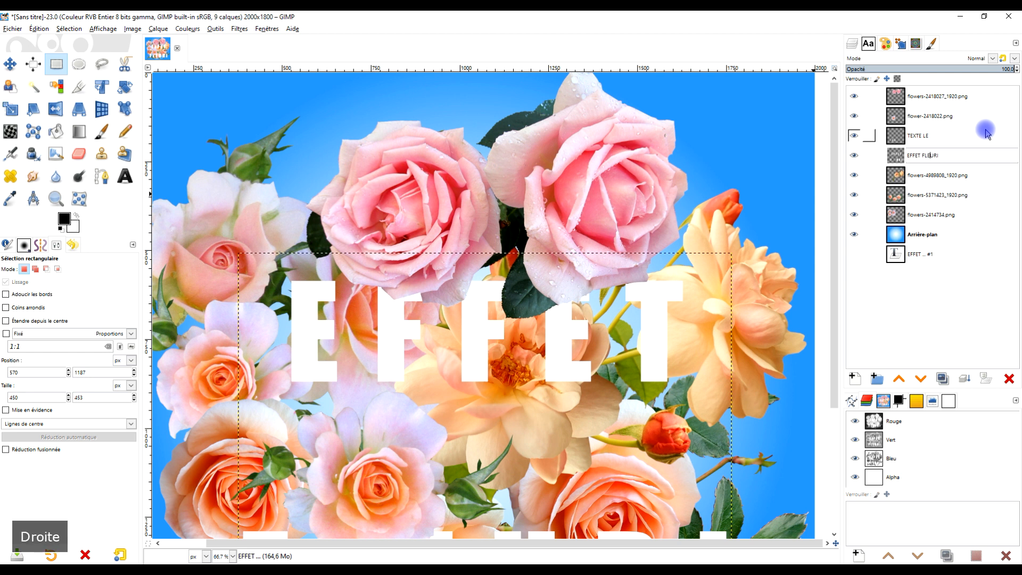
{"action": "key", "text": "shift+Left"}
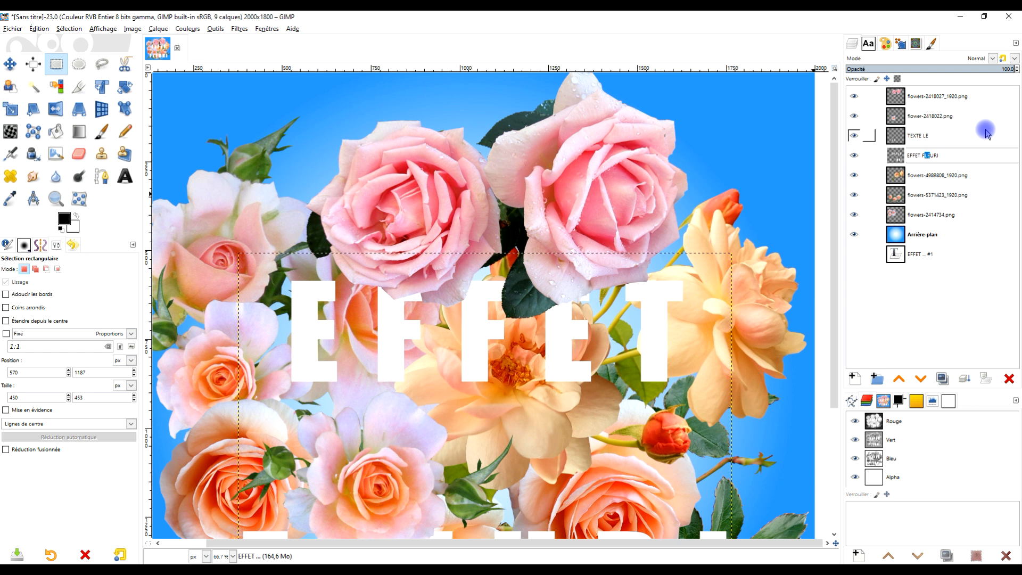
{"action": "type", "text": "."}
{"action": "key", "text": "BackSpace"}
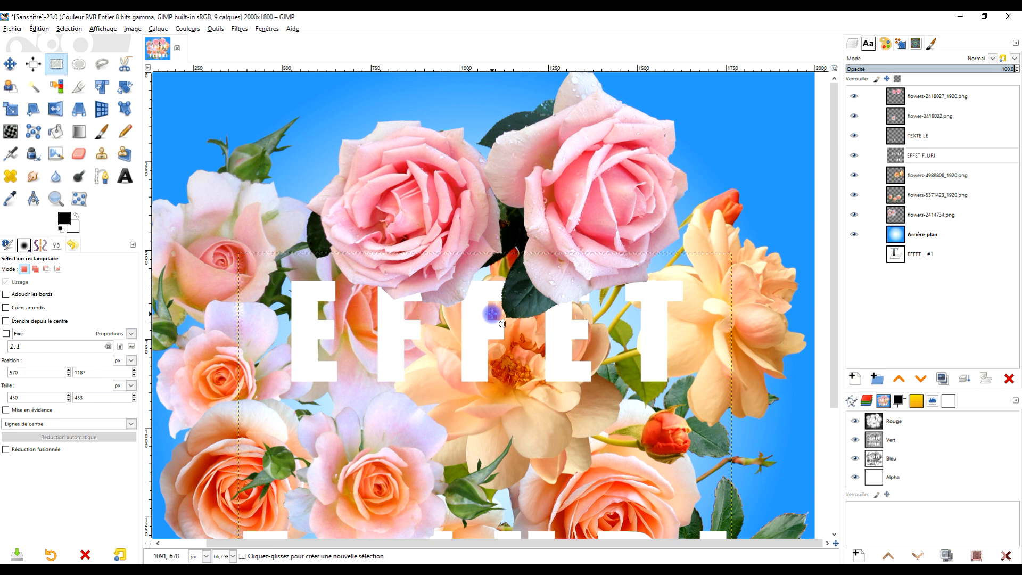
{"action": "left_click", "coordinate": [966, 122]}
{"action": "key", "text": "shift+Right"}
{"action": "key", "text": "shift+Right"}
{"action": "key", "text": "shift+Right"}
{"action": "key", "text": "shift+Right"}
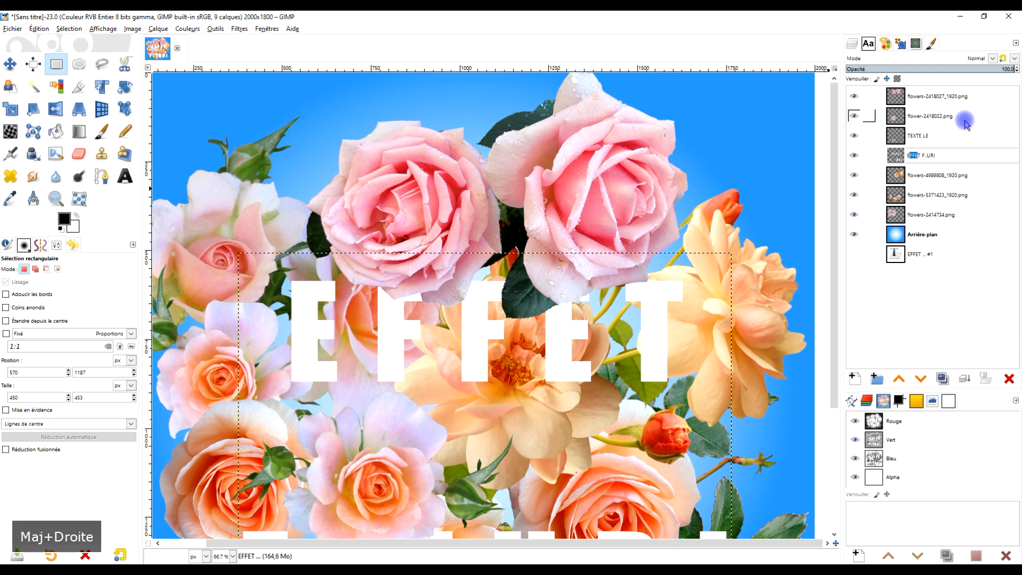
{"action": "type", "text": "E."}
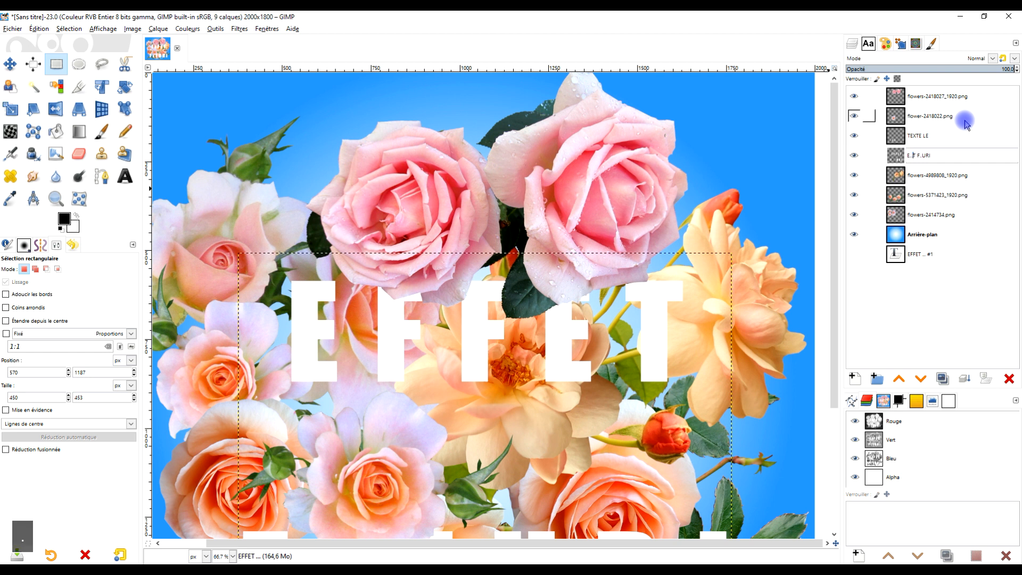
{"action": "key", "text": "Return"}
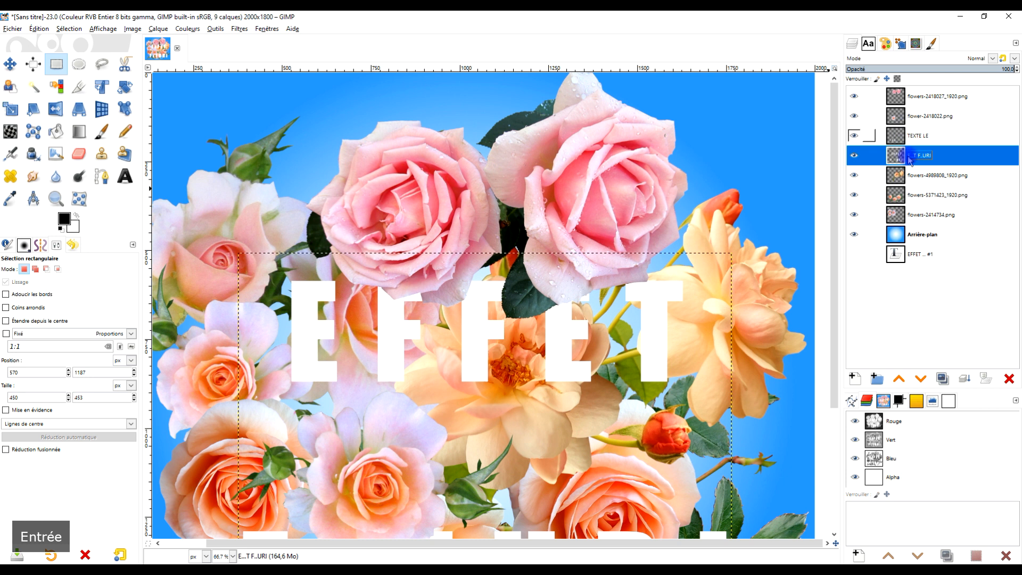
Cut the middle letters FFE of EFFET with a rectangular selection of about 696 × 366 px and paste them onto a new layer.
{"action": "left_click_drag", "start_coordinate": [364, 265], "coordinate": [611, 394]}
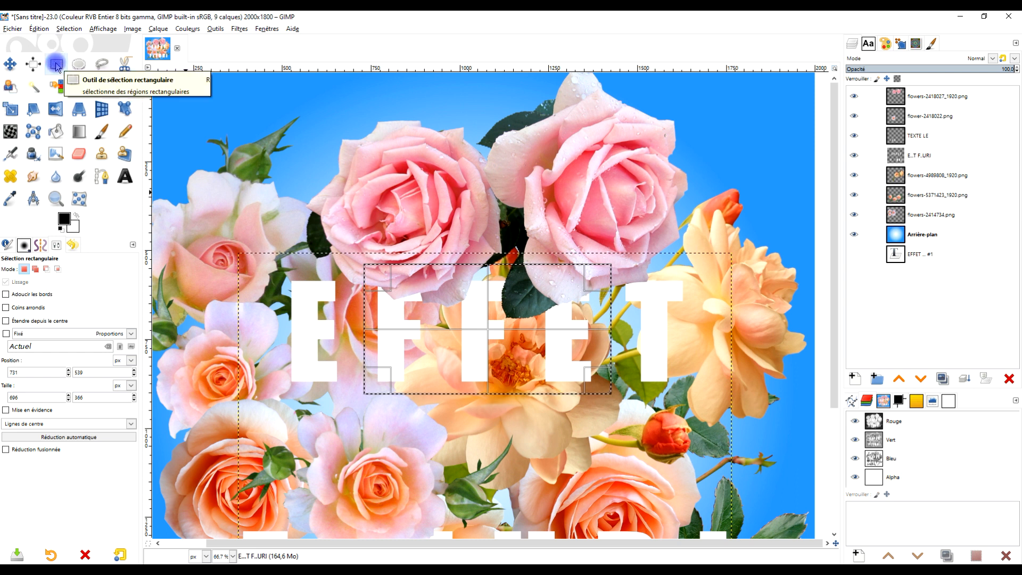
{"action": "left_click", "coordinate": [914, 158]}
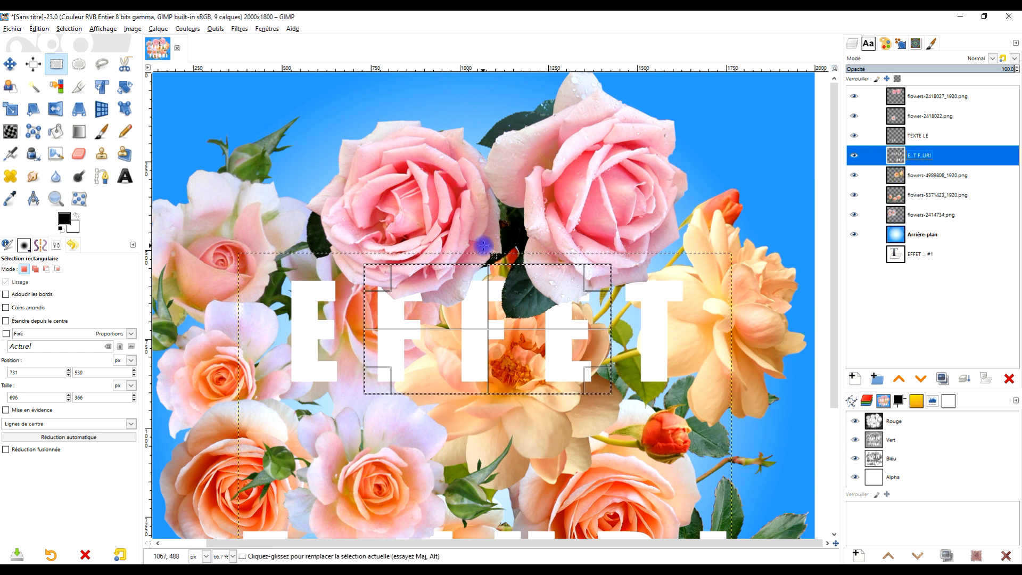
{"action": "key", "text": "ctrl+x"}
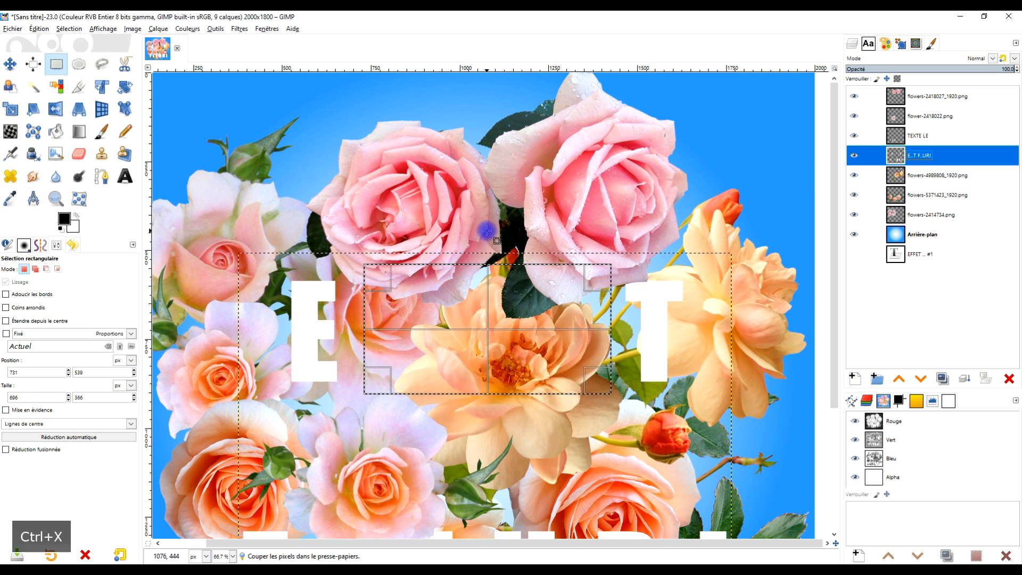
{"action": "key", "text": "ctrl+v"}
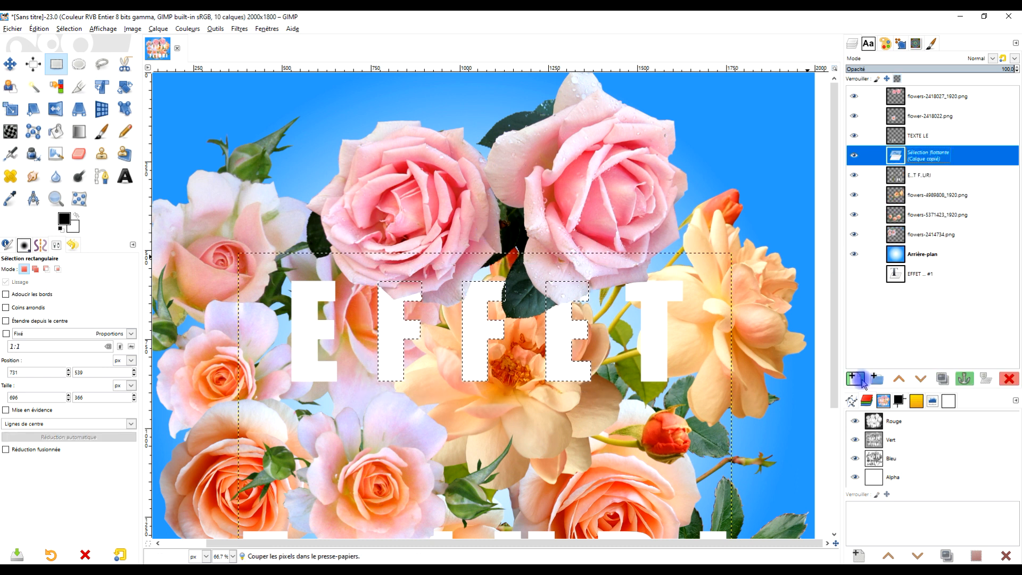
{"action": "left_click", "coordinate": [855, 378]}
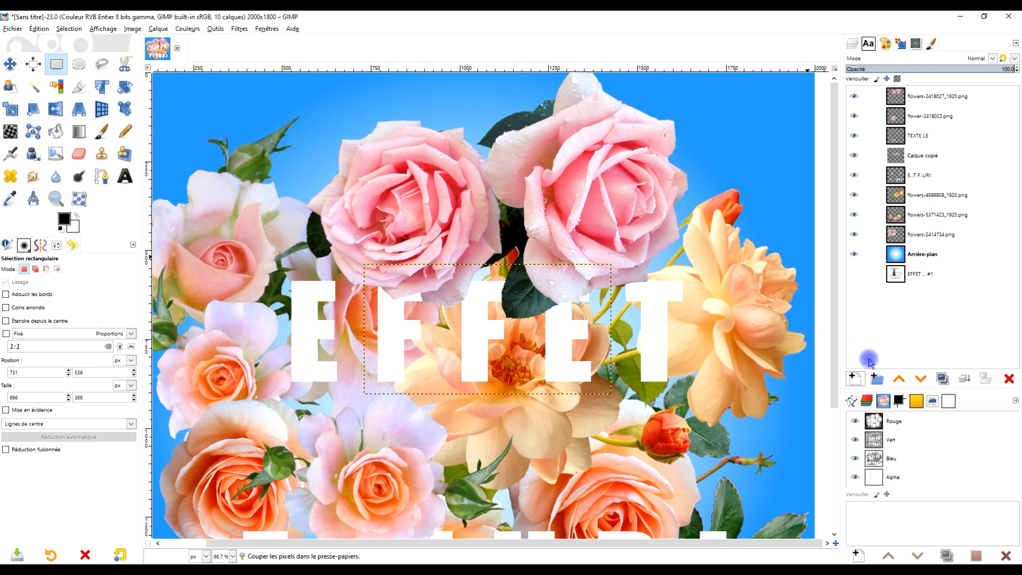
Rename the pasted layer holding the middle letters of EFFET as TEXTE FFE.
{"action": "scroll", "coordinate": [530, 323], "scroll_direction": "down", "scroll_amount": 2}
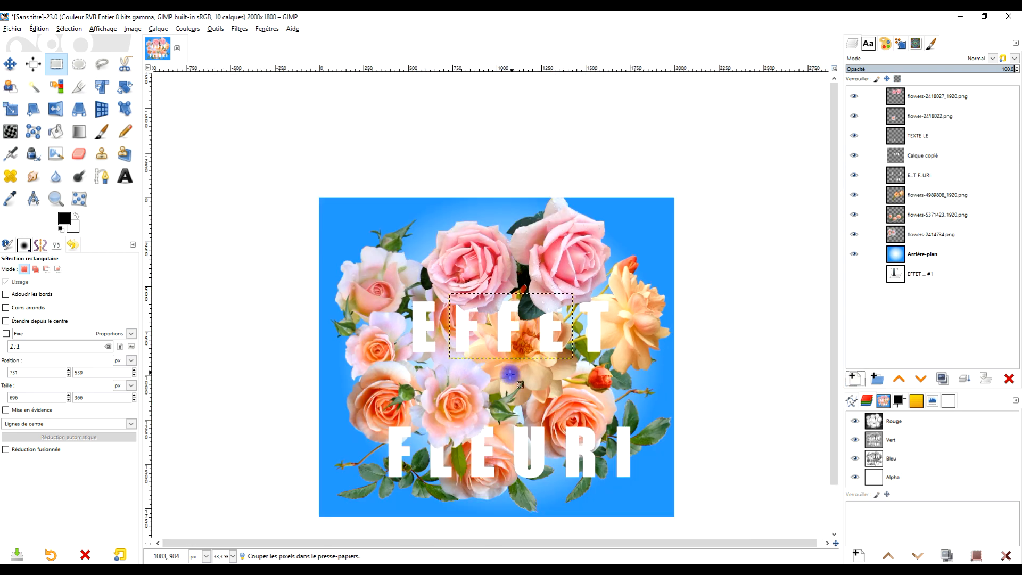
{"action": "scroll", "coordinate": [507, 309], "scroll_direction": "up", "scroll_amount": 1}
{"action": "scroll", "coordinate": [532, 288], "scroll_direction": "up", "scroll_amount": 1}
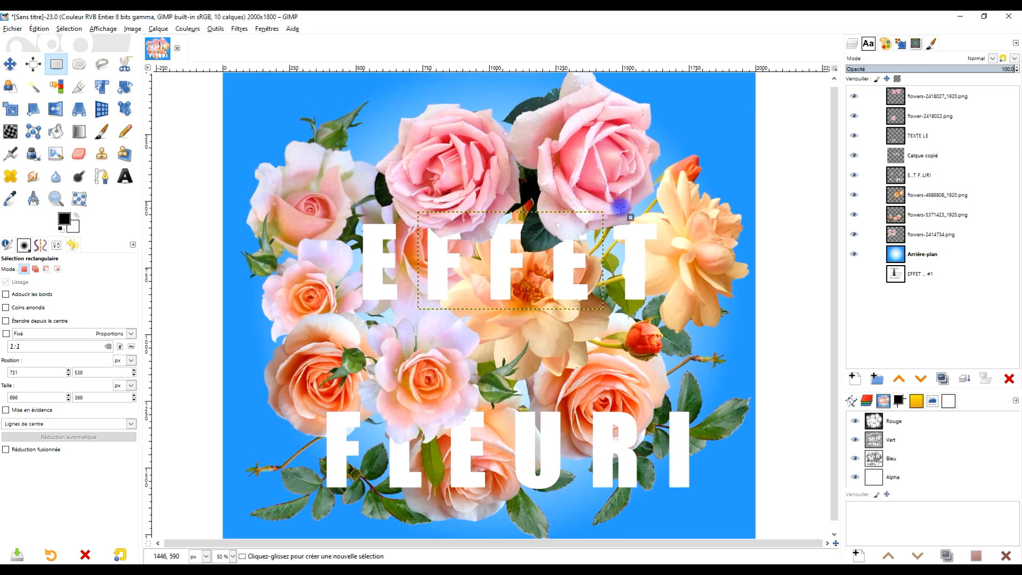
{"action": "double_click", "coordinate": [917, 160]}
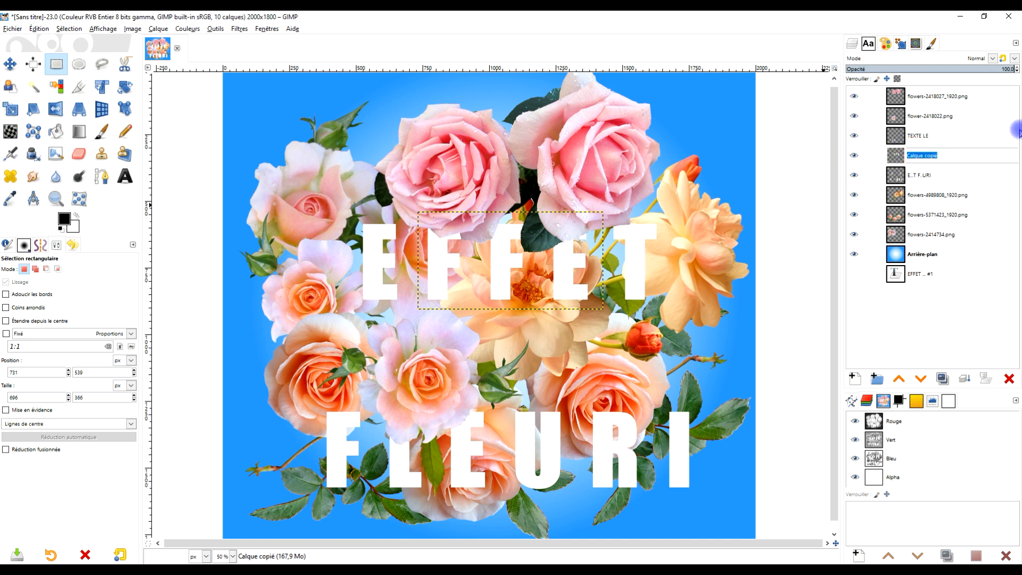
{"action": "key", "text": "Caps_Lock"}
{"action": "type", "text": "texte "}
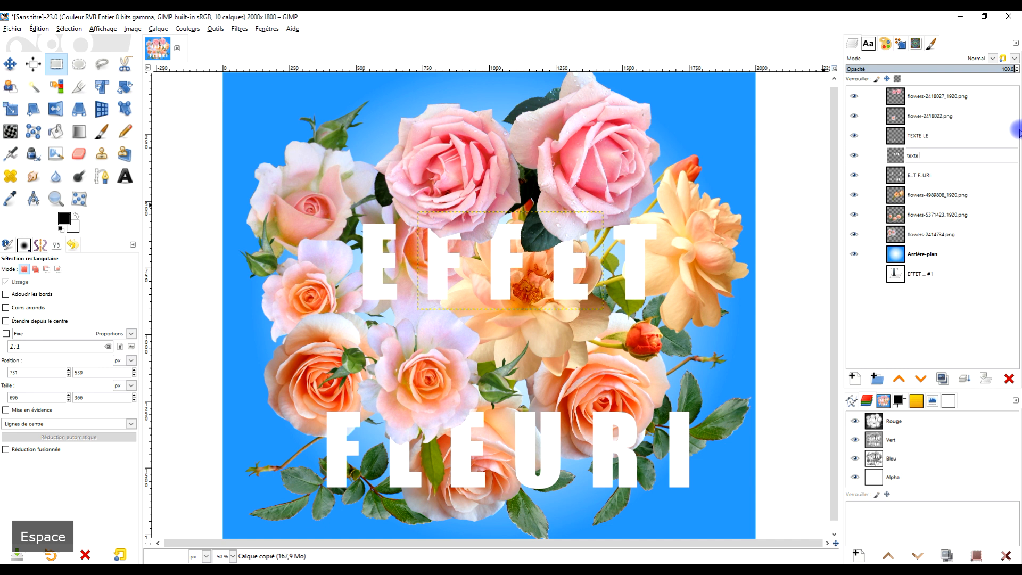
{"action": "type", "text": "f"}
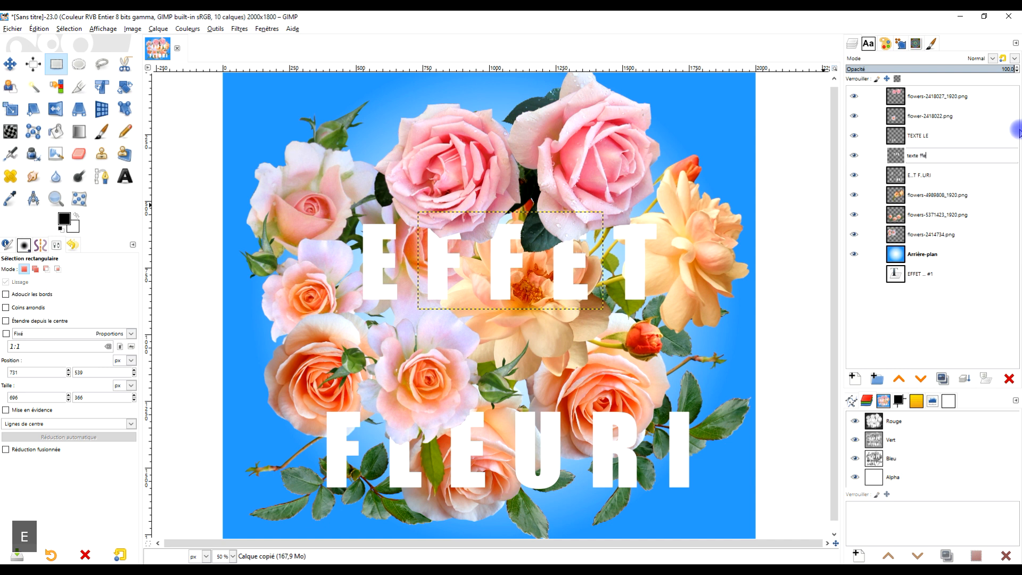
{"action": "type", "text": "fe"}
{"action": "key", "text": "BackSpace"}
{"action": "key", "text": "BackSpace"}
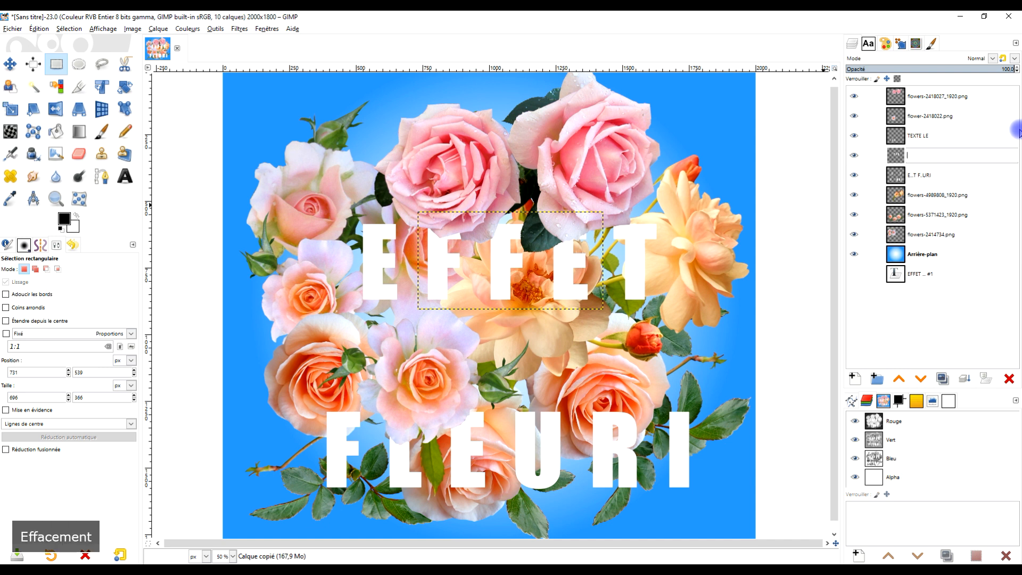
{"action": "key", "text": "Caps_Lock"}
{"action": "type", "text": "TEXTE FF"}
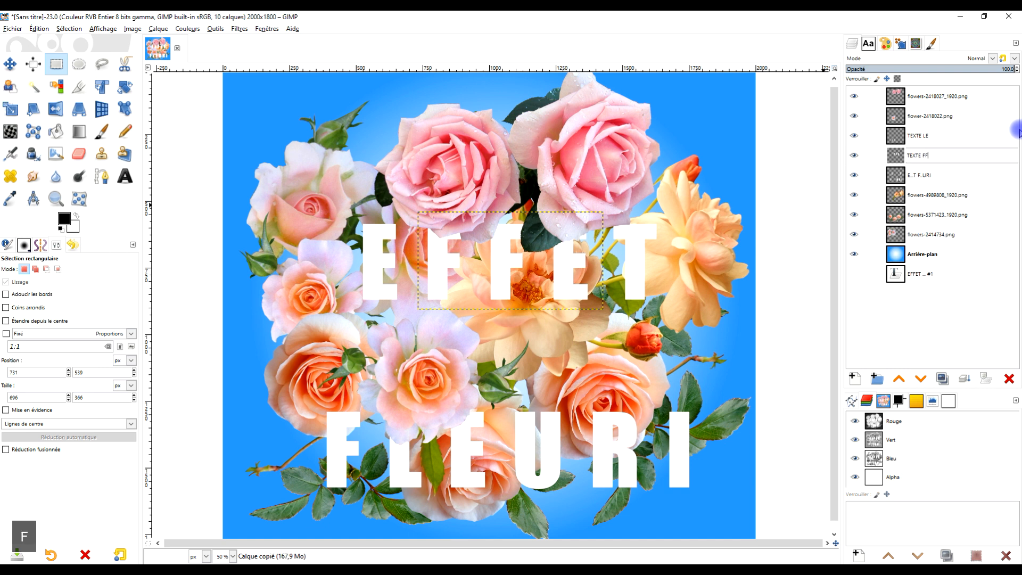
{"action": "type", "text": "E"}
{"action": "key", "text": "Return"}
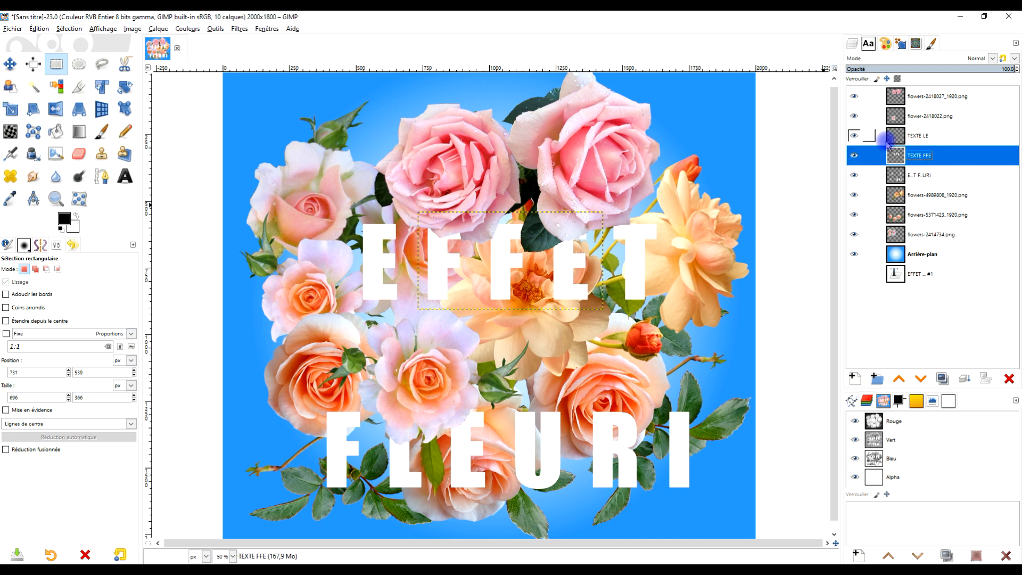
Raise the TEXTE FFE layer two levels so it sits directly above flower-2418022.png.
{"action": "left_click", "coordinate": [915, 136]}
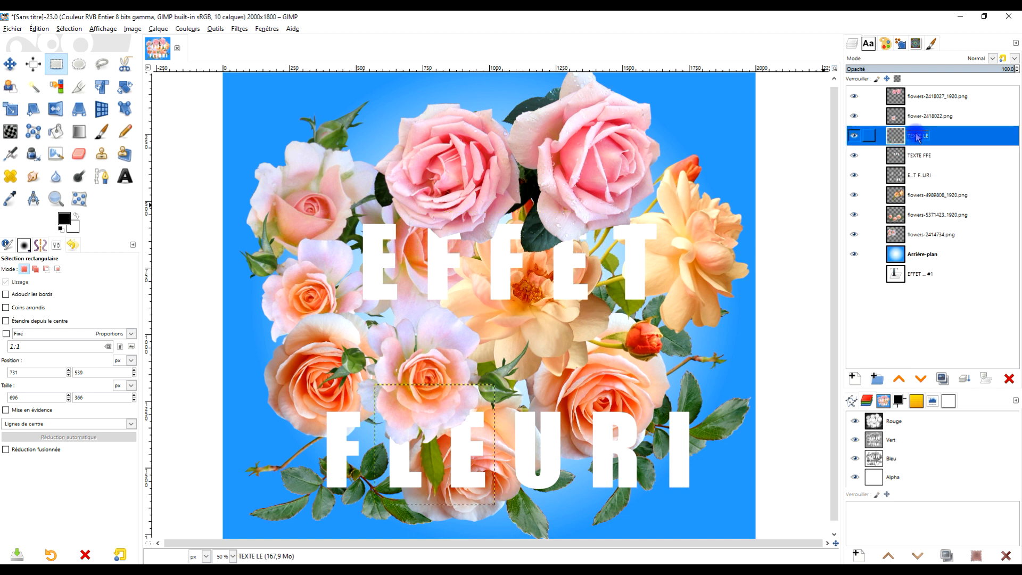
{"action": "left_click", "coordinate": [919, 119]}
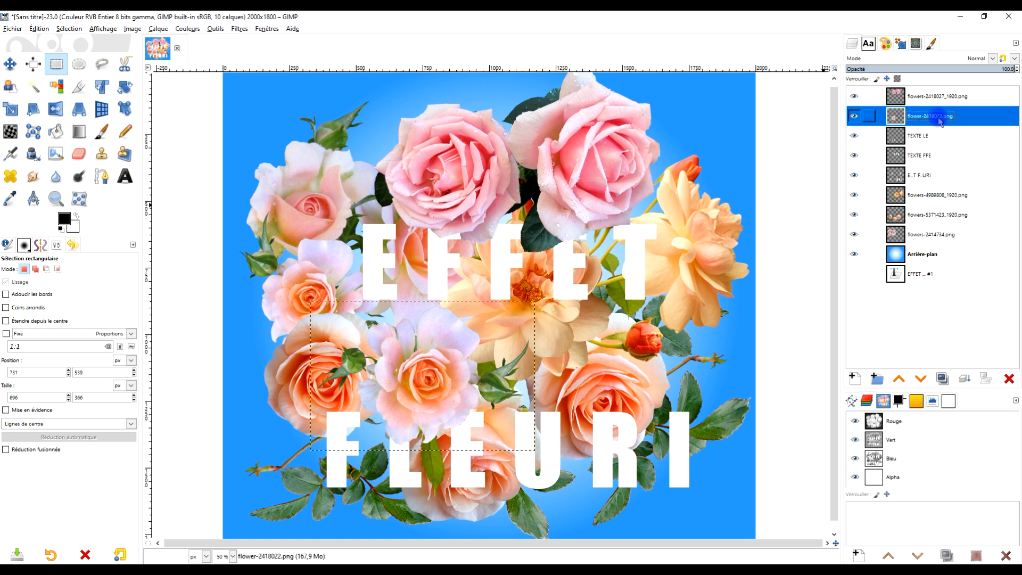
{"action": "left_click", "coordinate": [913, 157]}
{"action": "left_click", "coordinate": [899, 379]}
{"action": "left_click", "coordinate": [900, 379]}
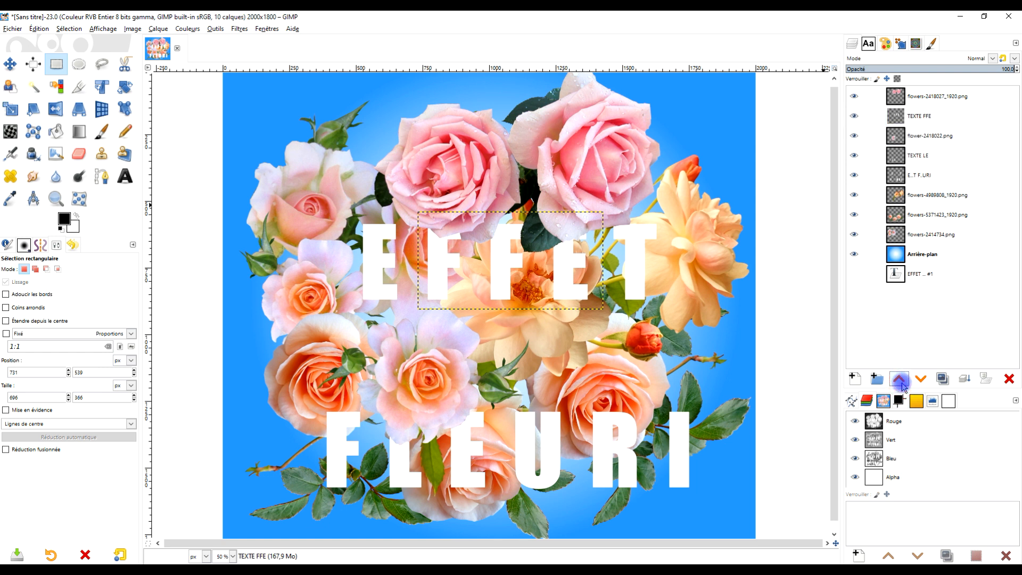
Examine what the five uppermost layers contain by toggling their visibility, and inspect the T of EFFET up close.
{"action": "left_click", "coordinate": [853, 97]}
{"action": "left_click", "coordinate": [854, 98]}
{"action": "left_click", "coordinate": [854, 117]}
{"action": "left_click", "coordinate": [854, 116]}
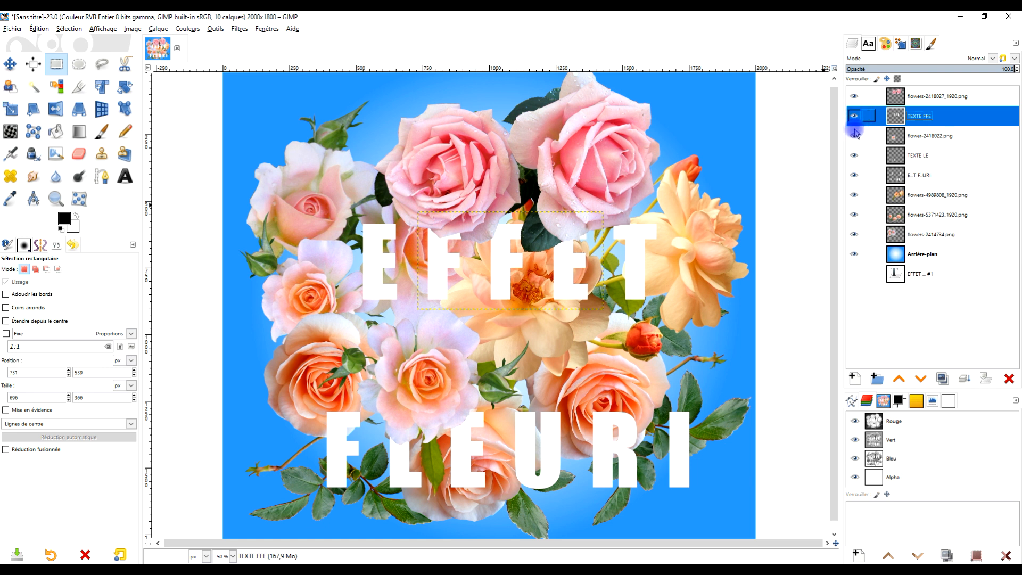
{"action": "left_click", "coordinate": [855, 136]}
{"action": "left_click", "coordinate": [854, 136]}
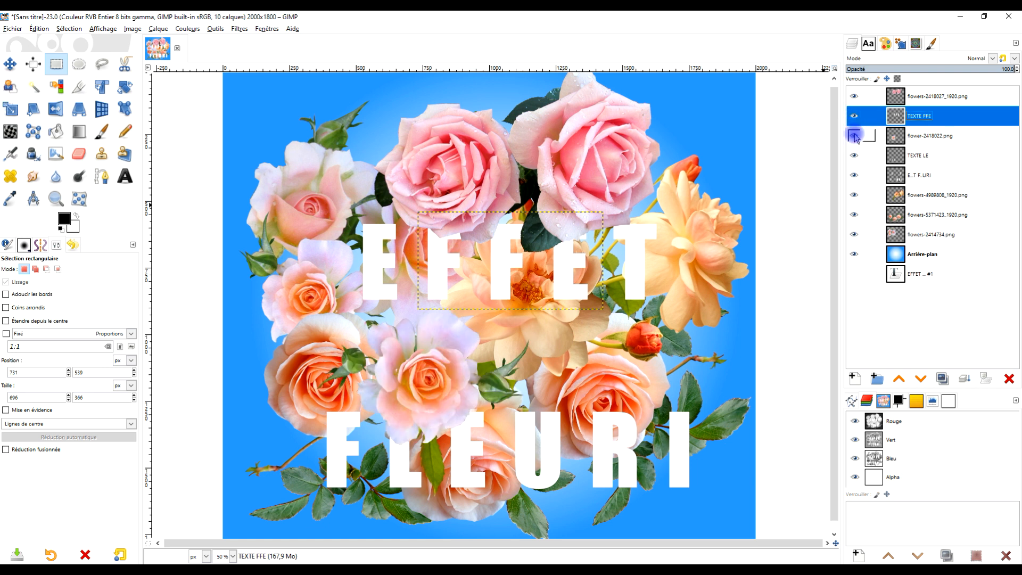
{"action": "left_click", "coordinate": [853, 155]}
{"action": "left_click", "coordinate": [853, 156]}
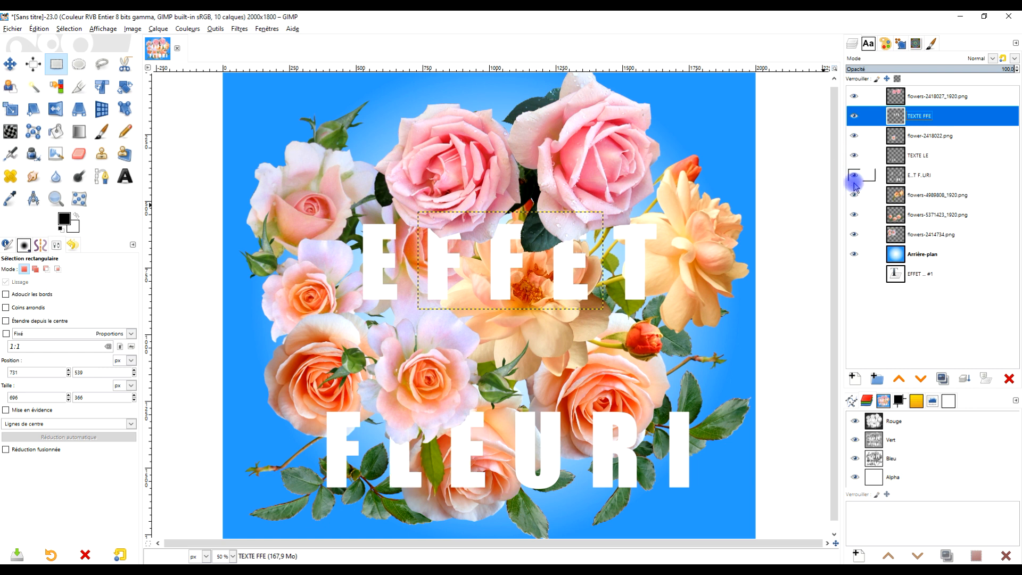
{"action": "left_click", "coordinate": [854, 175]}
{"action": "left_click", "coordinate": [855, 175]}
{"action": "left_click", "coordinate": [855, 176]}
{"action": "left_click", "coordinate": [854, 176]}
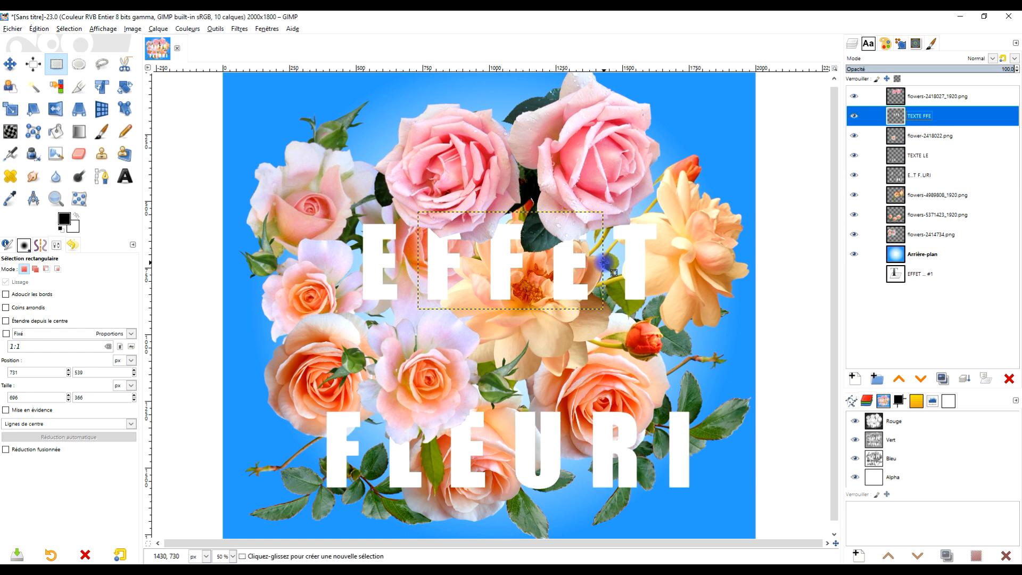
{"action": "key", "text": "2"}
{"action": "scroll", "coordinate": [620, 244], "scroll_direction": "up", "scroll_amount": 2}
{"action": "scroll", "coordinate": [475, 155], "scroll_direction": "down", "scroll_amount": 4}
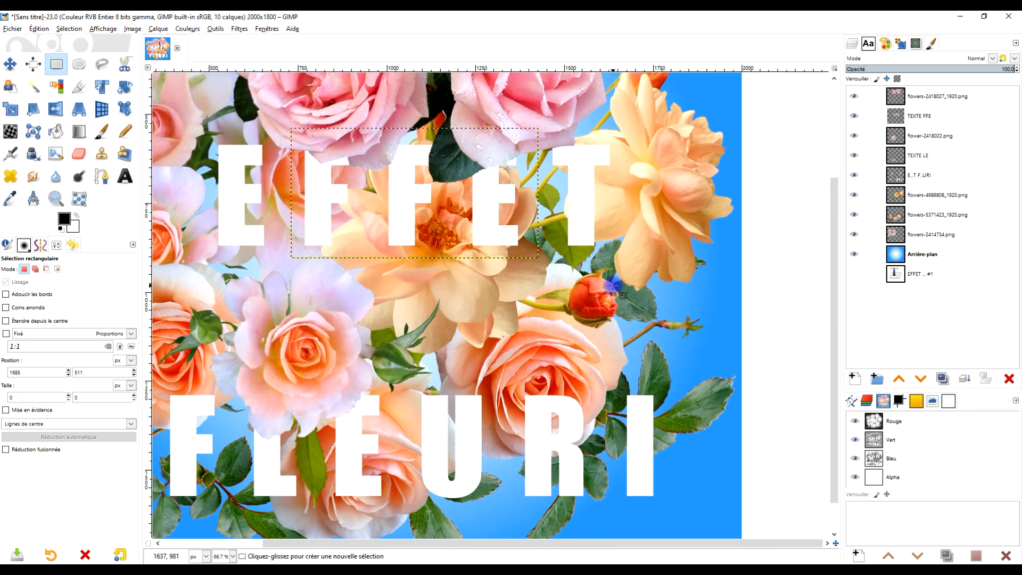
{"action": "left_click_drag", "start_coordinate": [568, 285], "coordinate": [538, 299]}
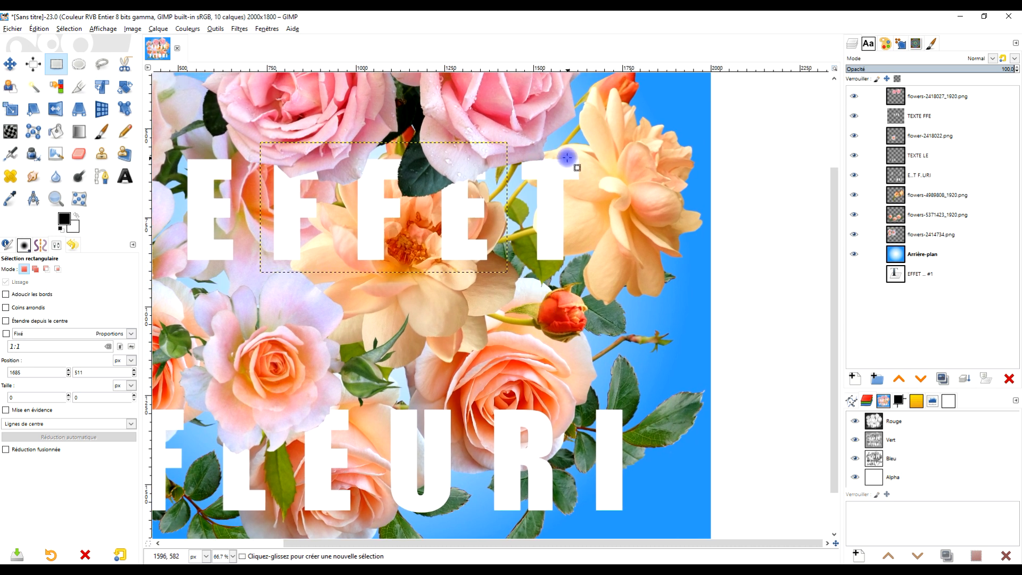
{"action": "scroll", "coordinate": [543, 151], "scroll_direction": "up", "scroll_amount": 1}
{"action": "scroll", "coordinate": [529, 193], "scroll_direction": "down", "scroll_amount": 2}
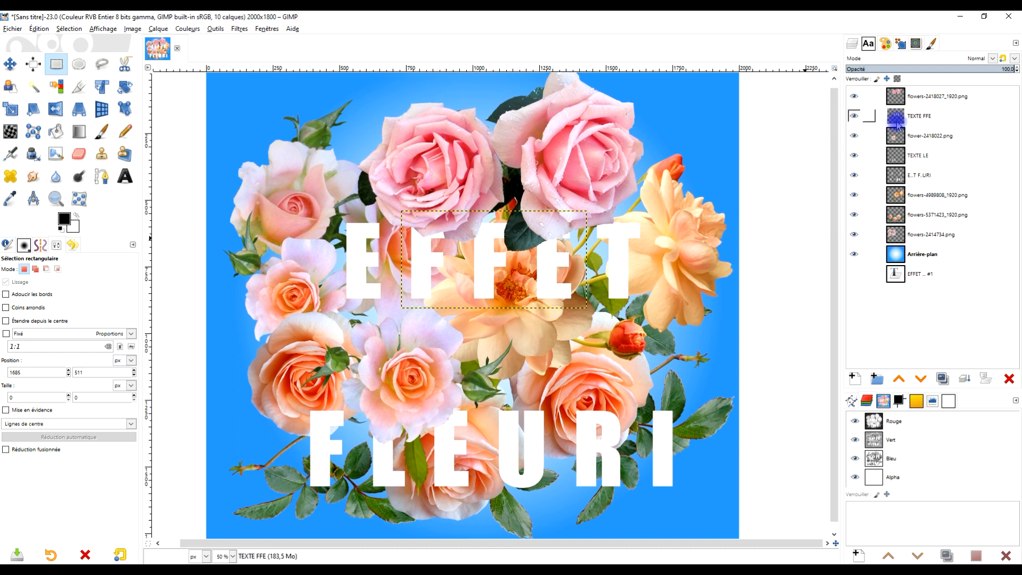
Expand the TEXTE FFE, TEXTE LE and E...T F..URI layers to the image size.
{"action": "right_click", "coordinate": [899, 119]}
{"action": "left_click", "coordinate": [862, 262]}
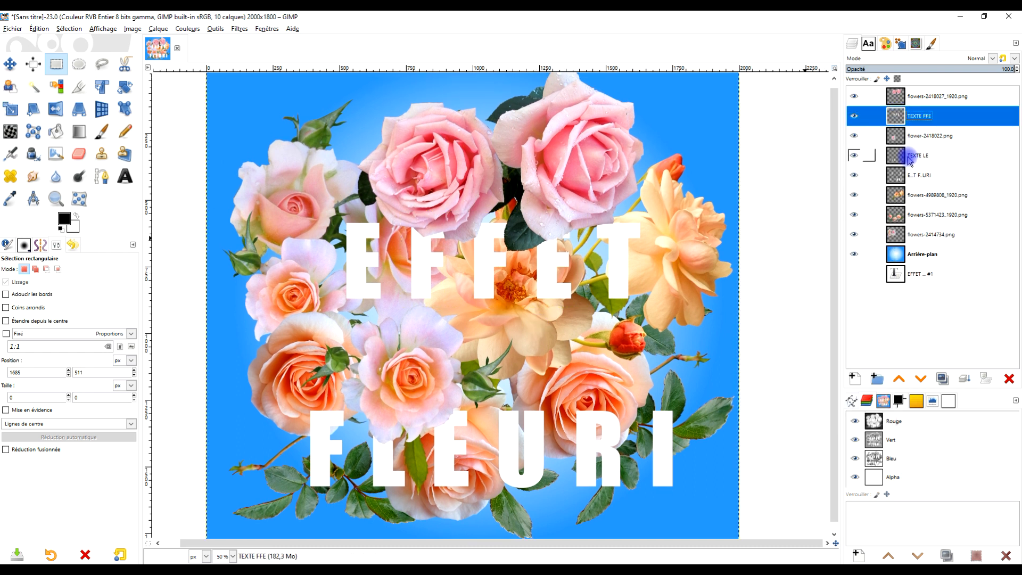
{"action": "right_click", "coordinate": [900, 159]}
{"action": "left_click", "coordinate": [852, 295]}
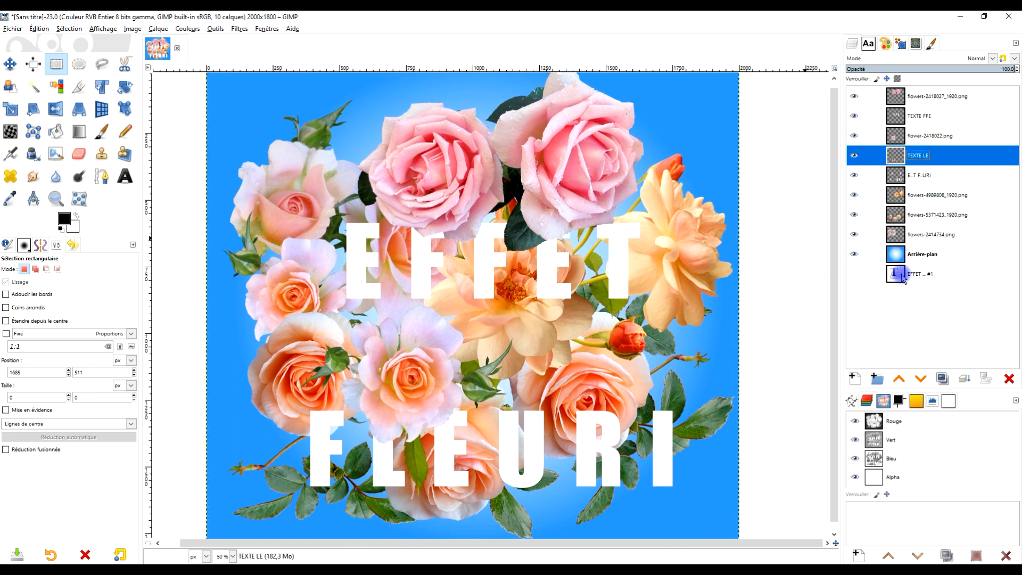
{"action": "right_click", "coordinate": [895, 182]}
{"action": "left_click", "coordinate": [854, 319]}
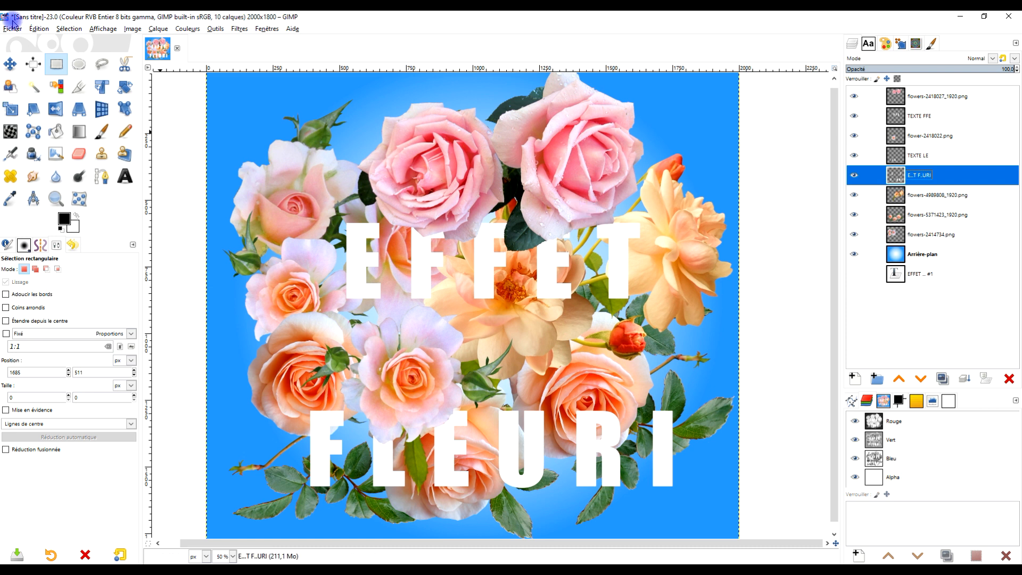
Cut the T of EFFET from the E...T F..URI layer using a rectangular selection of about 210 × 356 px.
{"action": "left_click_drag", "start_coordinate": [591, 211], "coordinate": [646, 304]}
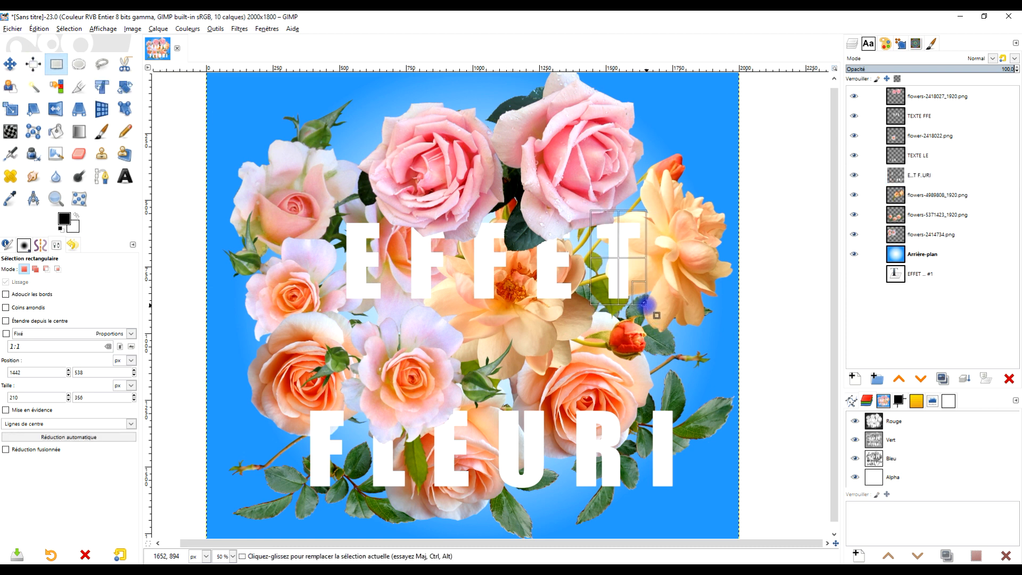
{"action": "left_click", "coordinate": [937, 177]}
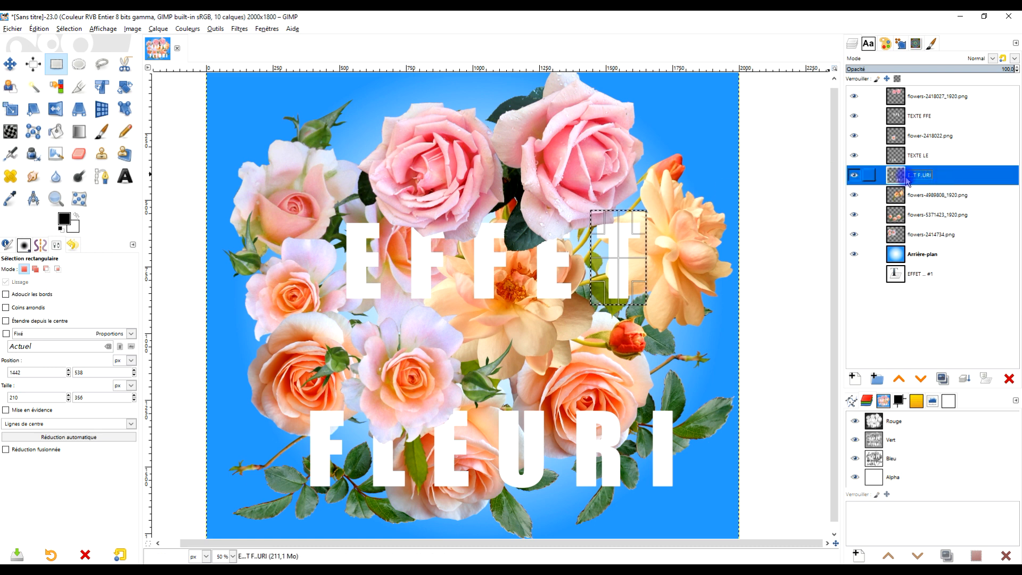
{"action": "left_click", "coordinate": [853, 176]}
{"action": "left_click", "coordinate": [853, 176]}
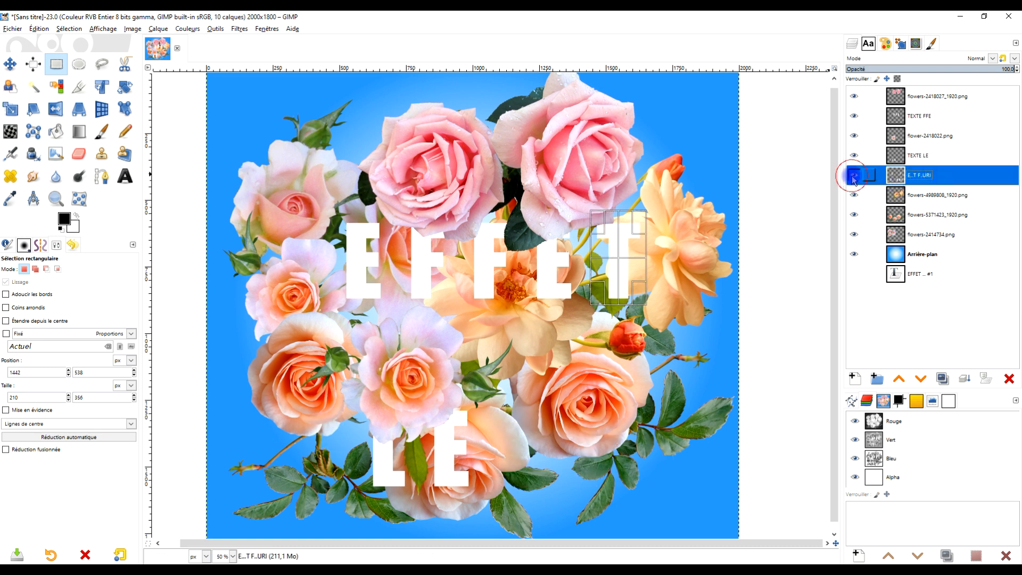
{"action": "key", "text": "ctrl+x"}
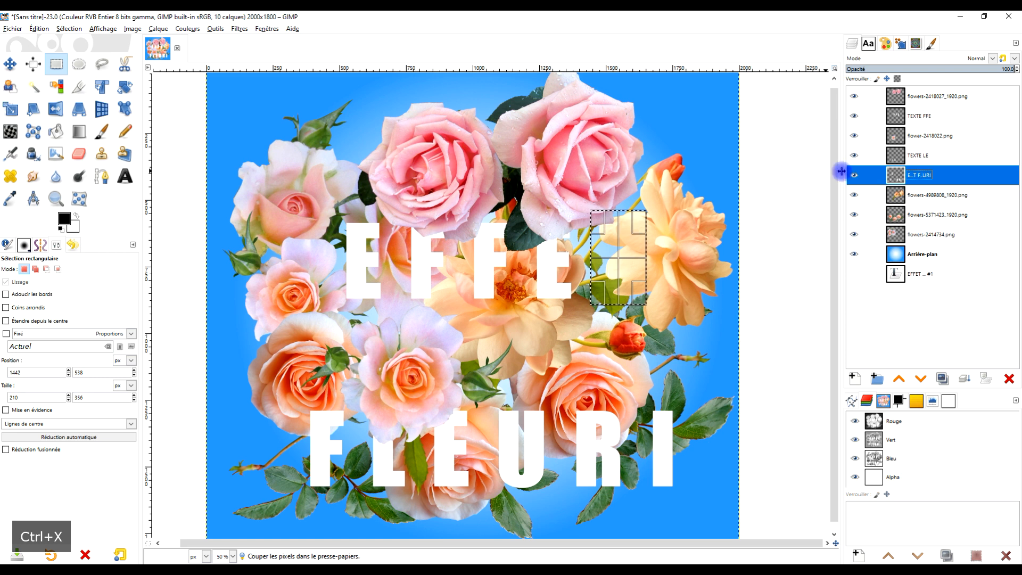
Paste the cut letter T onto the TEXTE FFE layer and anchor it there.
{"action": "left_click", "coordinate": [917, 122]}
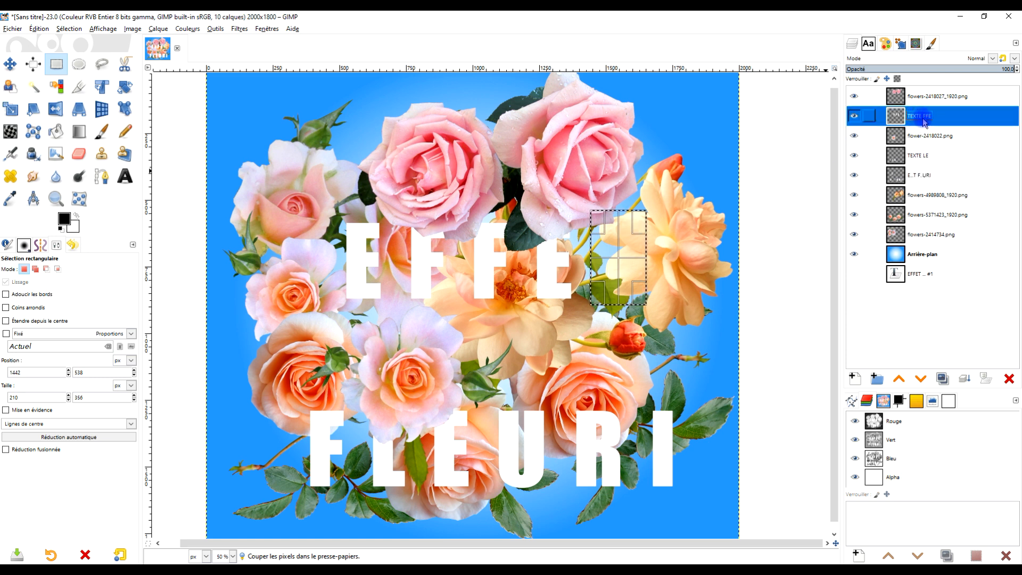
{"action": "left_click", "coordinate": [855, 117]}
{"action": "left_click", "coordinate": [855, 117]}
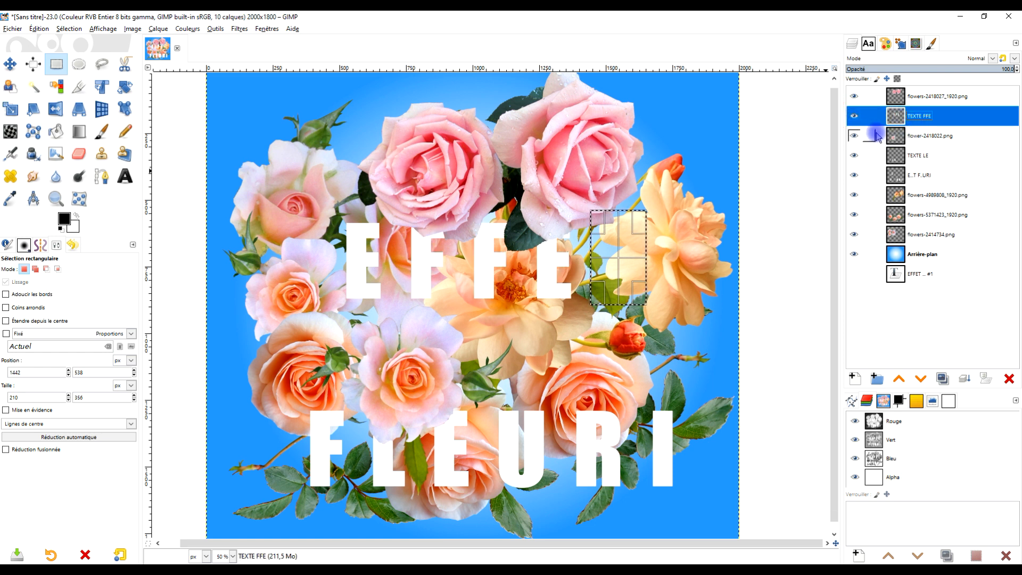
{"action": "key", "text": "ctrl+v"}
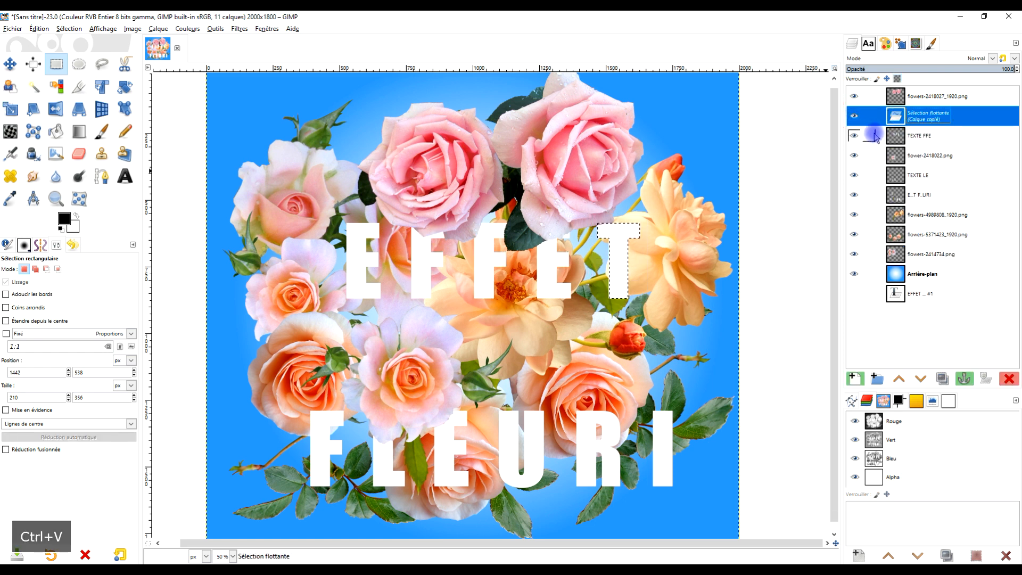
{"action": "left_click", "coordinate": [967, 379]}
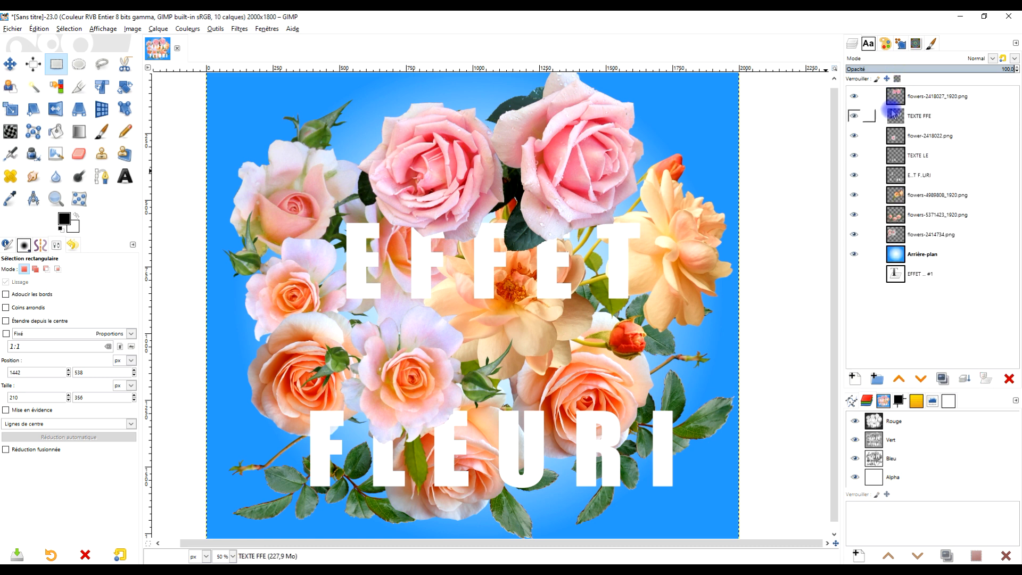
Rename the TEXTE FFE layer as TEXTE FFET.
{"action": "double_click", "coordinate": [941, 117]}
{"action": "left_click", "coordinate": [993, 113]}
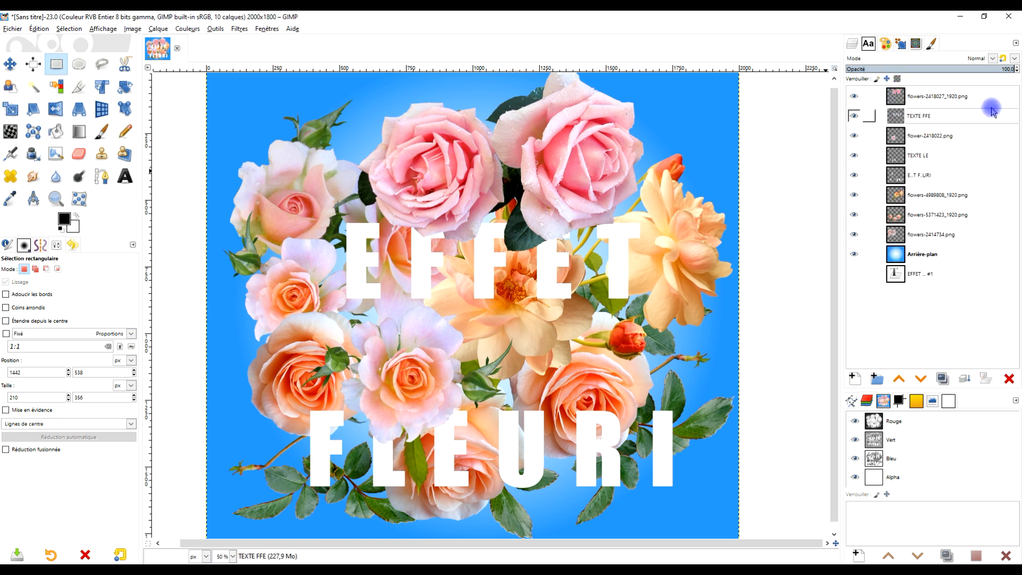
{"action": "type", "text": "T"}
{"action": "key", "text": "BackSpace"}
{"action": "type", "text": "T"}
{"action": "key", "text": "Return"}
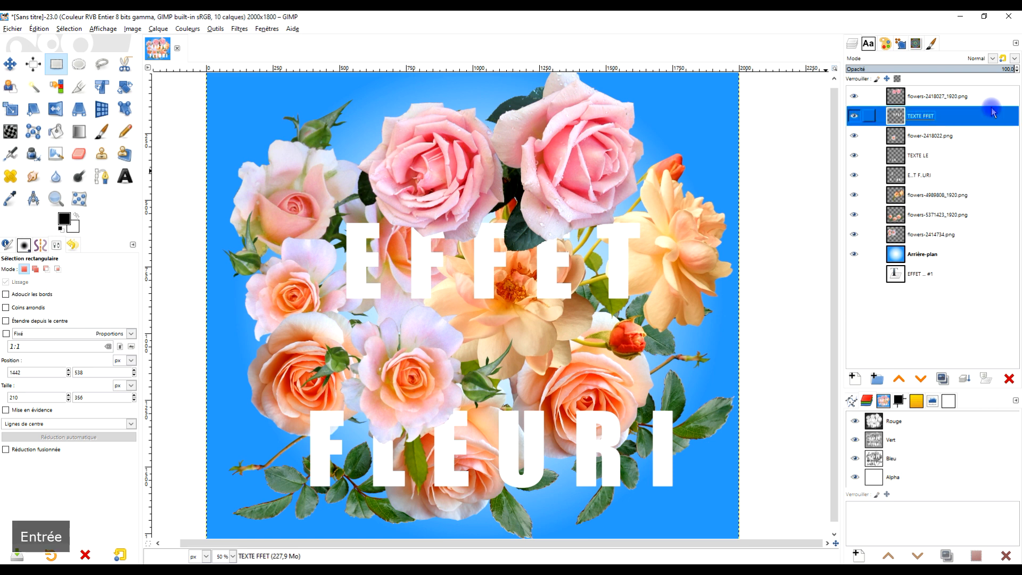
Replace the T with a dot in the E...T F..URI layer's name so it reads E.... F..URI.
{"action": "double_click", "coordinate": [907, 176]}
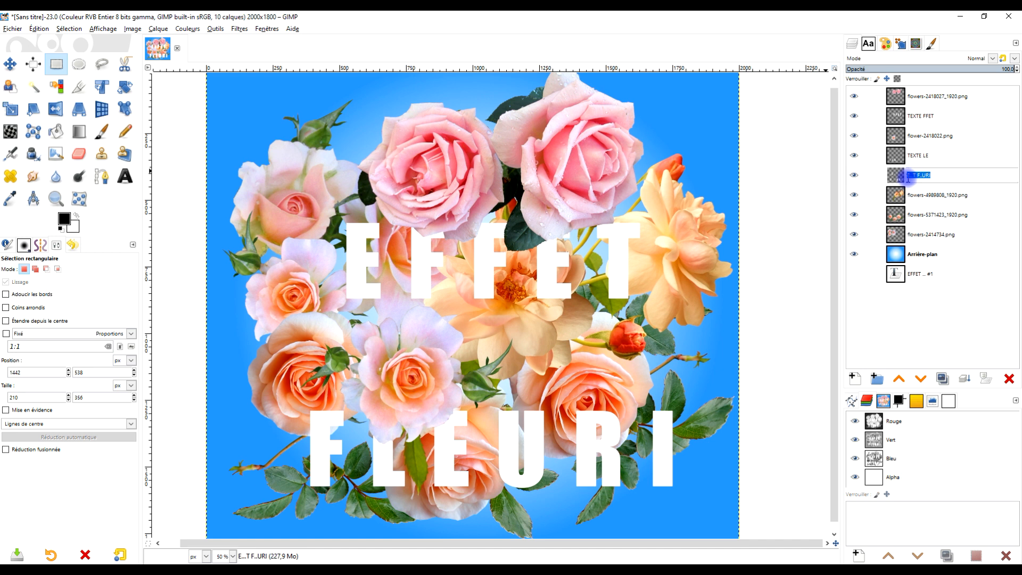
{"action": "left_click", "coordinate": [918, 176]}
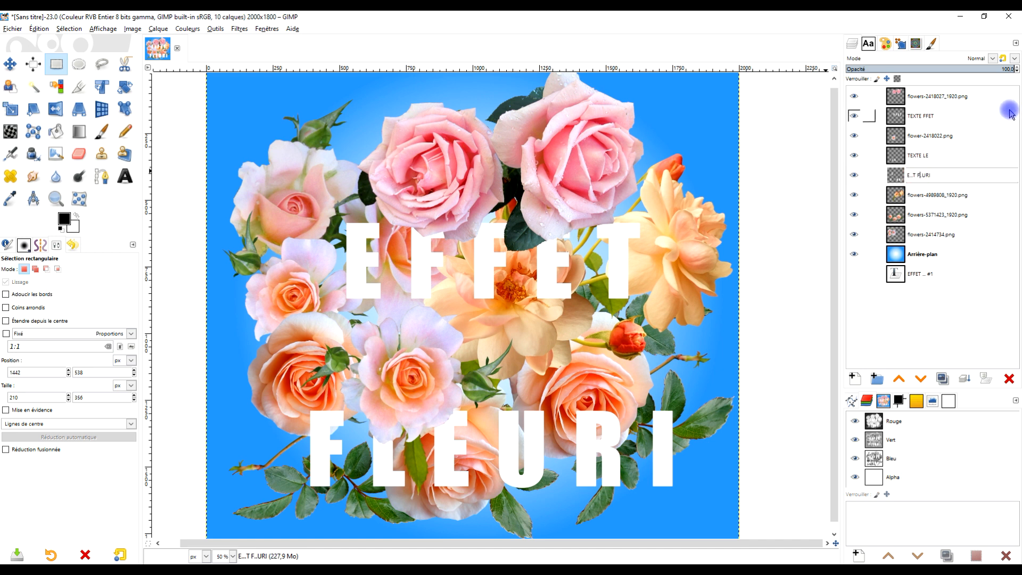
{"action": "key", "text": "Left"}
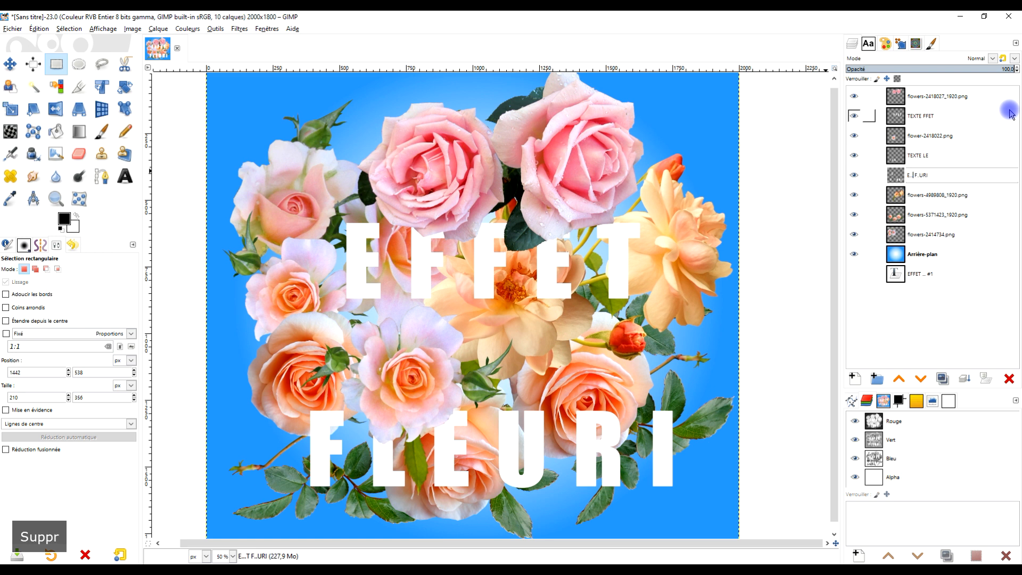
{"action": "type", "text": "."}
{"action": "key", "text": "BackSpace"}
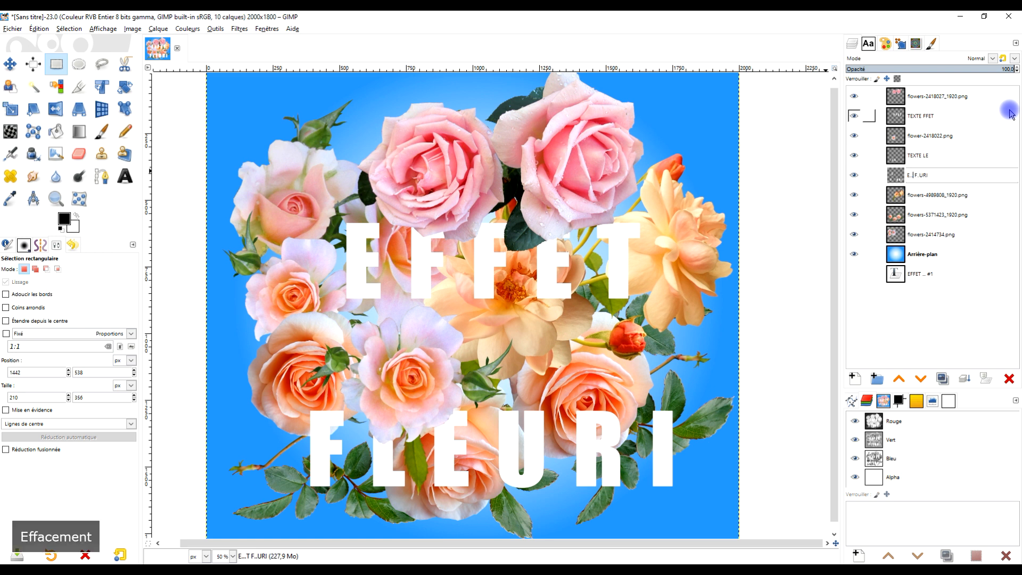
{"action": "type", "text": "."}
{"action": "key", "text": "Return"}
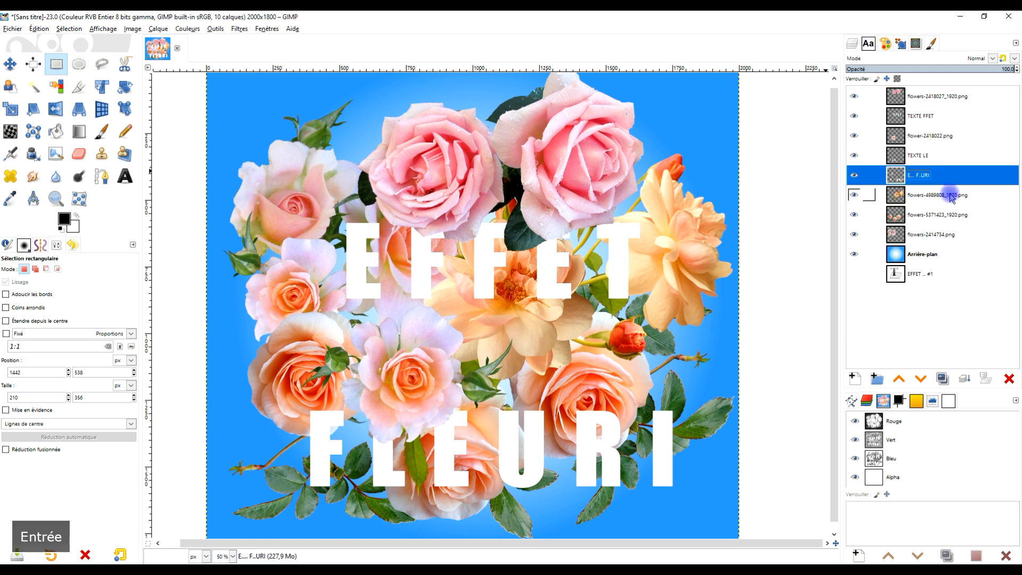
Add TEXTE in front of the E.... F..URI layer's name.
{"action": "double_click", "coordinate": [949, 173]}
{"action": "key", "text": "Home"}
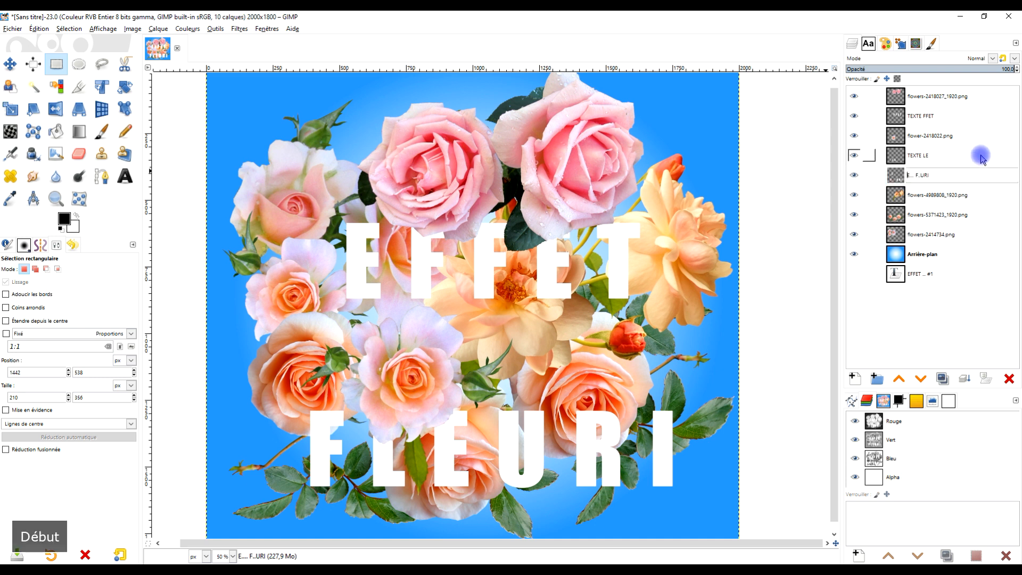
{"action": "key", "text": "Caps_Lock"}
{"action": "type", "text": "TEXTE"}
{"action": "key", "text": "Return"}
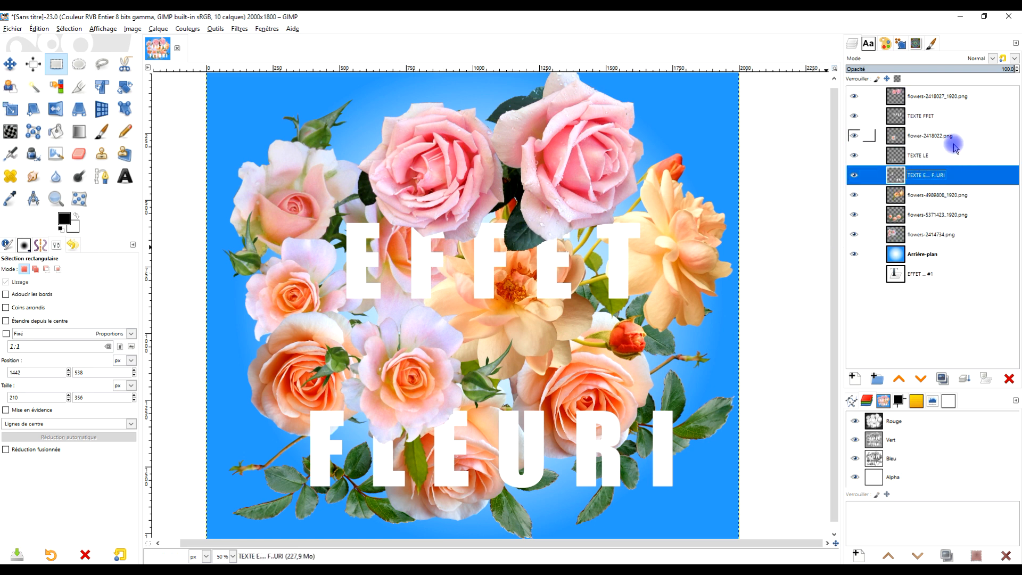
Duplicate the flowers-2418027_1920.png layer and place the copy directly below the original.
{"action": "left_click", "coordinate": [912, 98]}
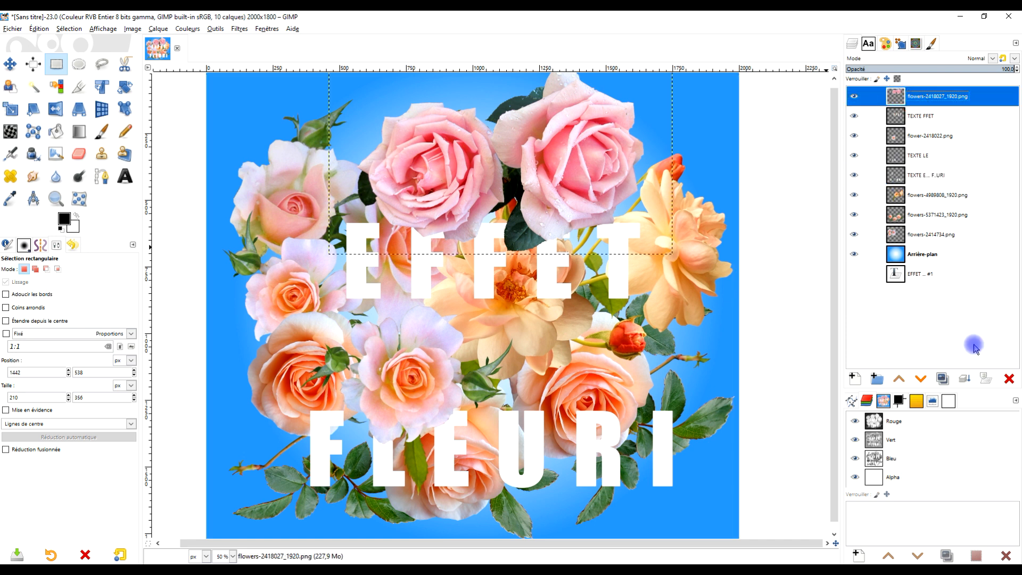
{"action": "left_click", "coordinate": [943, 379]}
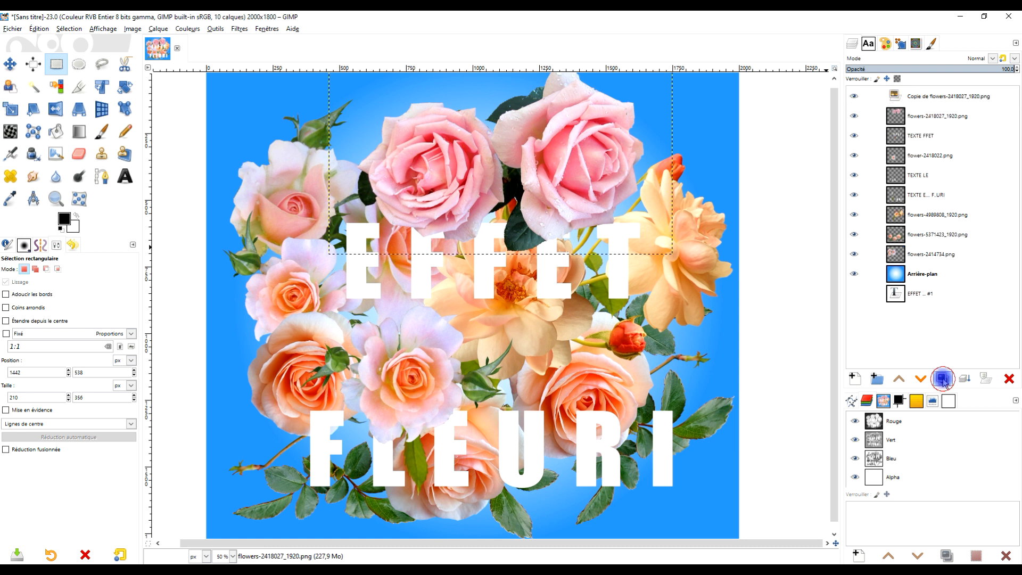
{"action": "left_click_drag", "start_coordinate": [937, 98], "coordinate": [920, 120]}
Rename the duplicated pink roses layer as ombre #1.
{"action": "double_click", "coordinate": [921, 117]}
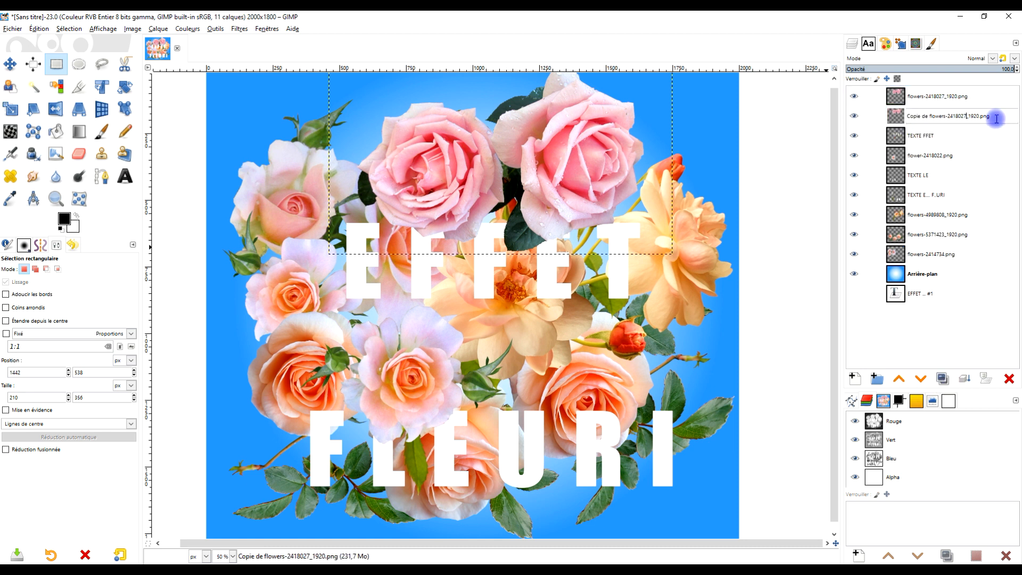
{"action": "type", "text": "ombre #"}
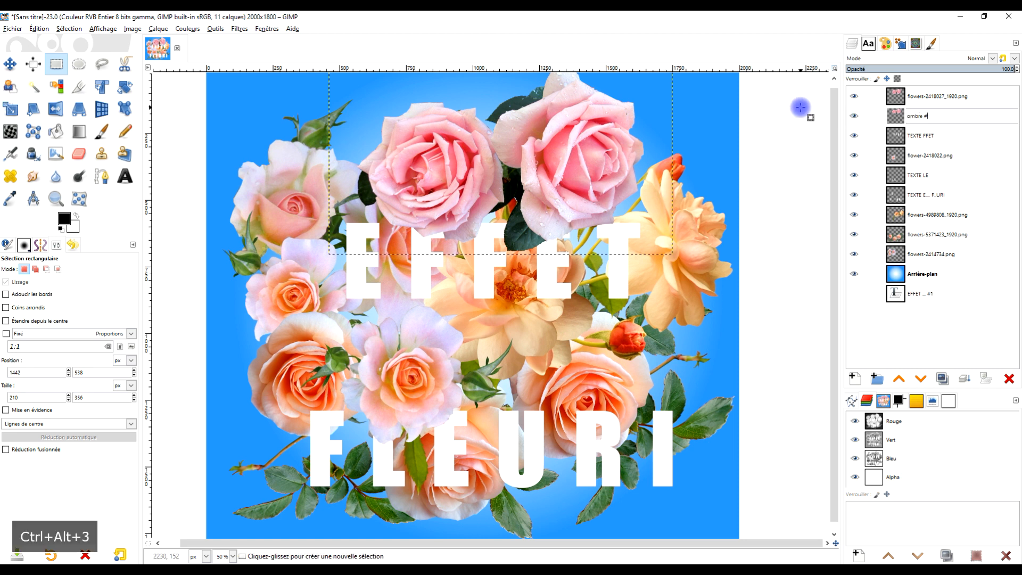
{"action": "type", "text": "1"}
{"action": "key", "text": "Return"}
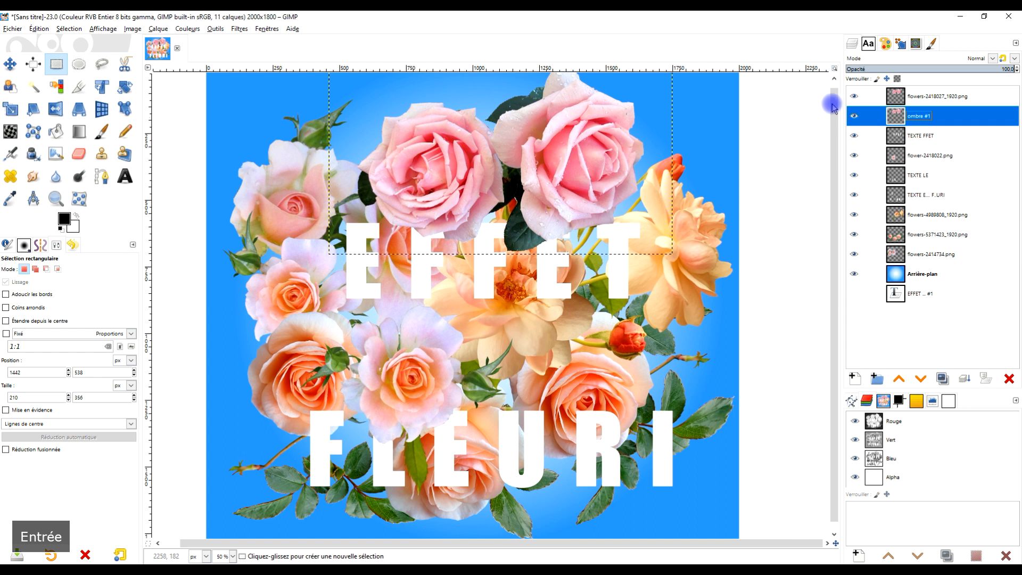
Rename the original flowers-2418027_1920.png layer as fleur #1.
{"action": "double_click", "coordinate": [921, 99]}
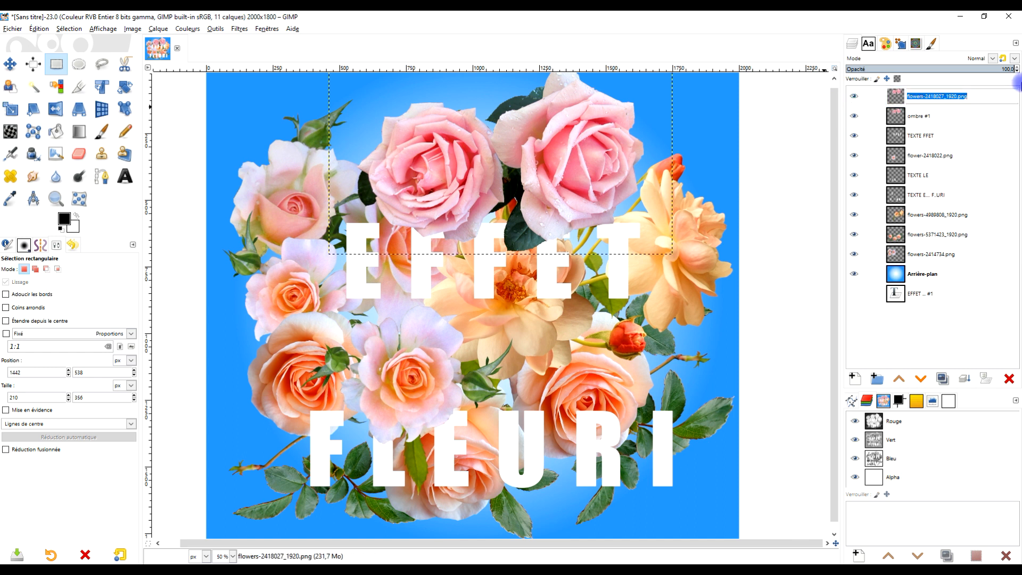
{"action": "type", "text": "e"}
{"action": "key", "text": "BackSpace"}
{"action": "type", "text": "l"}
{"action": "key", "text": "BackSpace"}
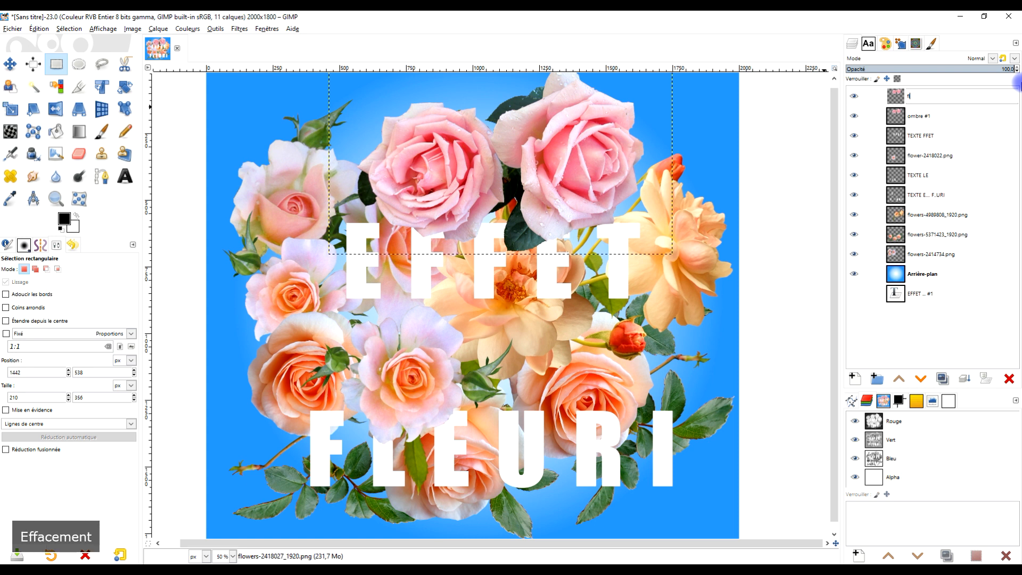
{"action": "type", "text": "leur #1"}
{"action": "key", "text": "Return"}
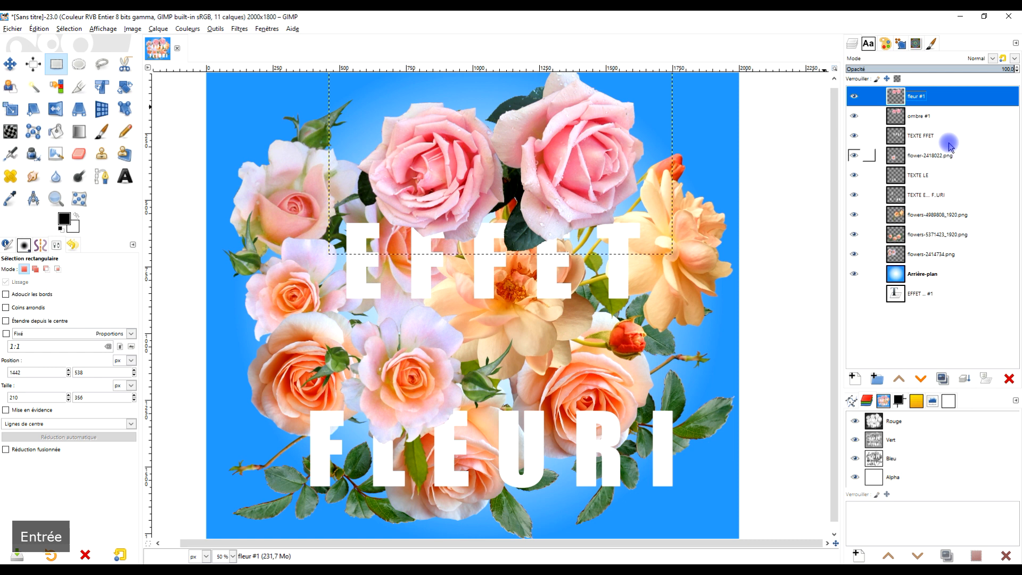
Rename the ombre #1 layer as ombre fleur #1.
{"action": "double_click", "coordinate": [921, 116]}
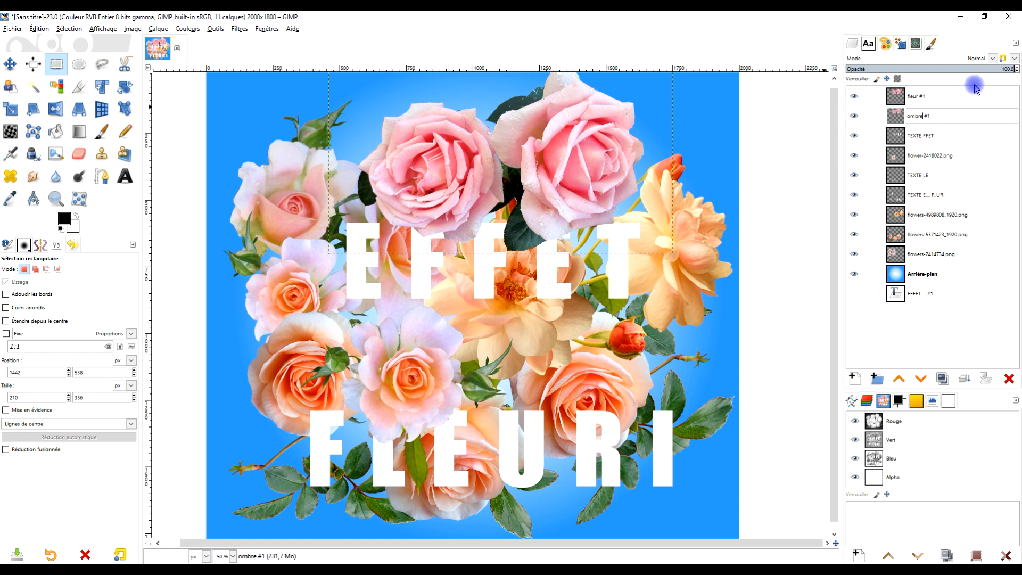
{"action": "key", "text": "Right"}
{"action": "type", "text": "fleur"}
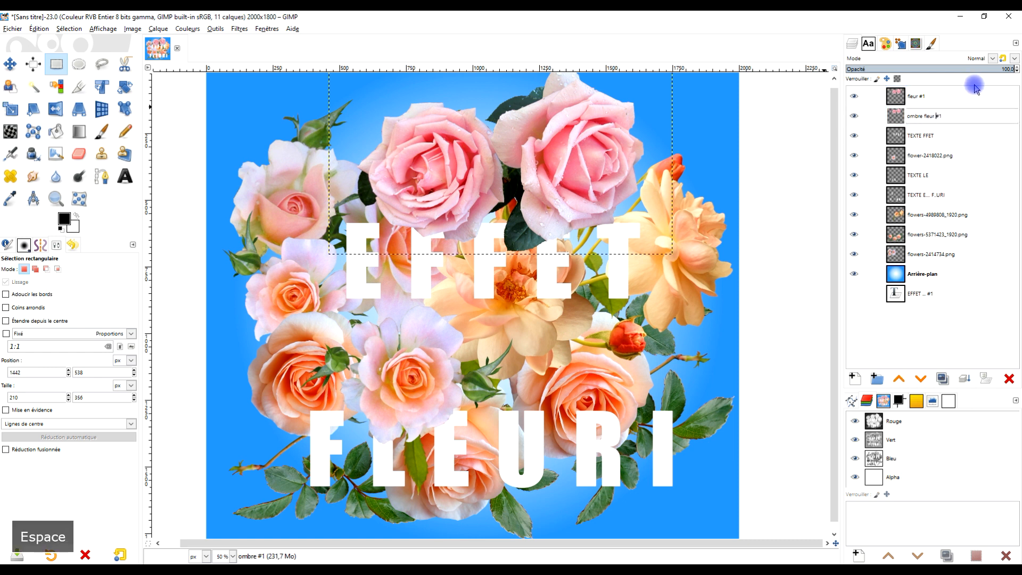
{"action": "key", "text": "Return"}
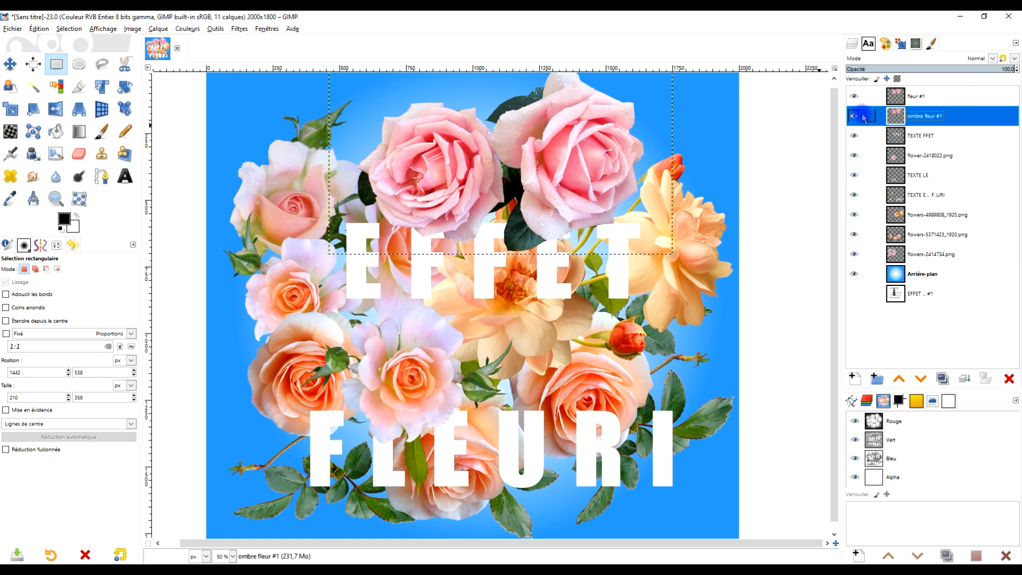
Resize the ombre fleur #1 and fleur #1 layers to the image dimensions.
{"action": "right_click", "coordinate": [897, 115]}
{"action": "left_click", "coordinate": [860, 259]}
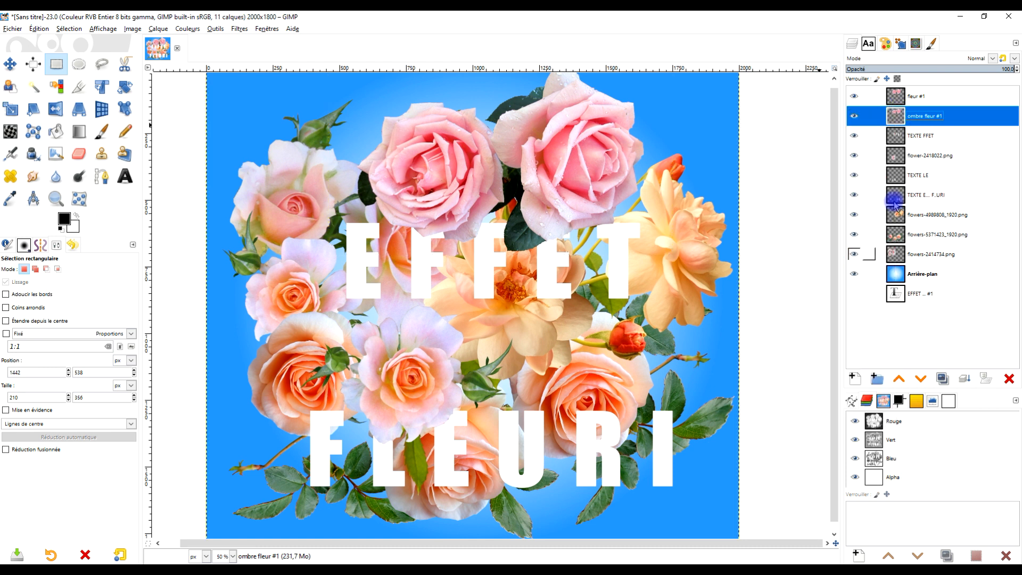
{"action": "right_click", "coordinate": [896, 96]}
{"action": "left_click", "coordinate": [858, 243]}
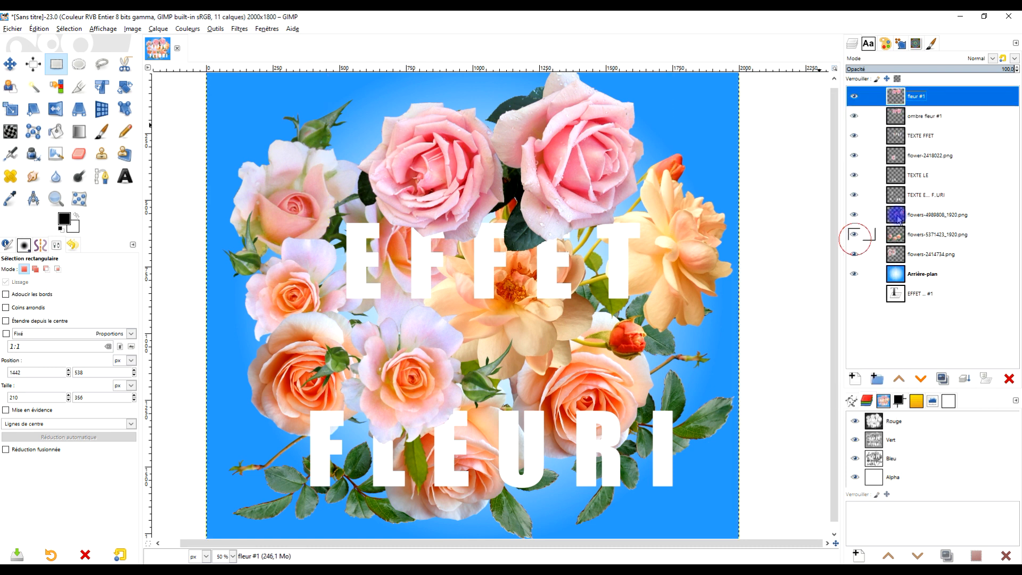
Apply a drop shadow to ombre fleur #1 using the last-used preset, with X and Y 20, blur radius 3.56 and opacity 0.618.
{"action": "left_click", "coordinate": [898, 116]}
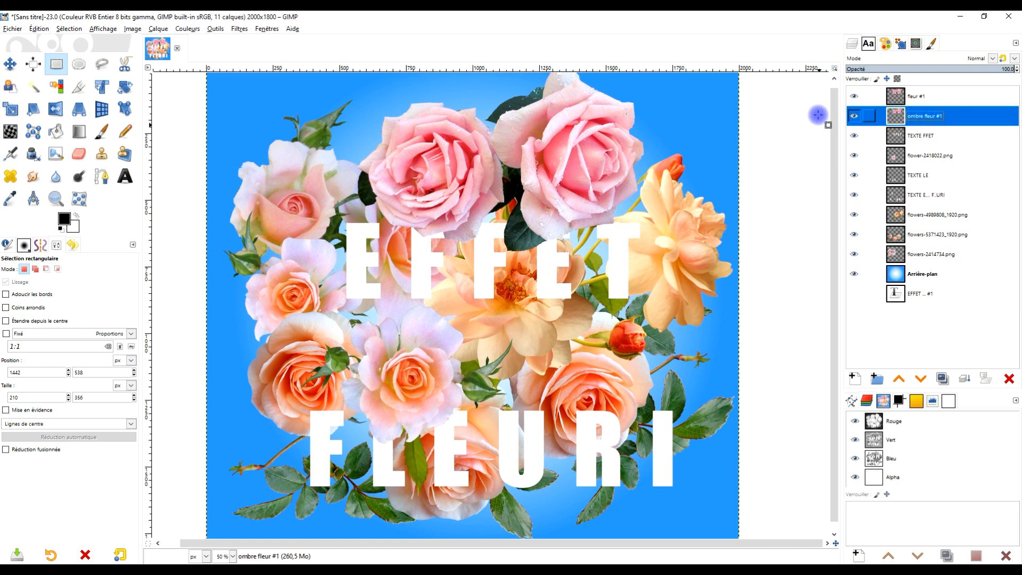
{"action": "left_click", "coordinate": [239, 29]}
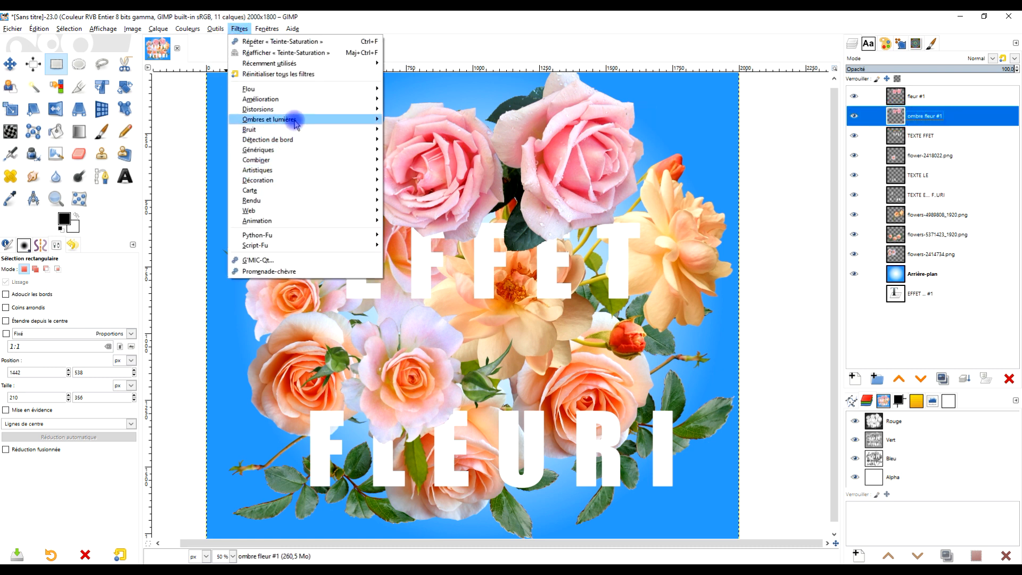
{"action": "mouse_move", "coordinate": [306, 119]}
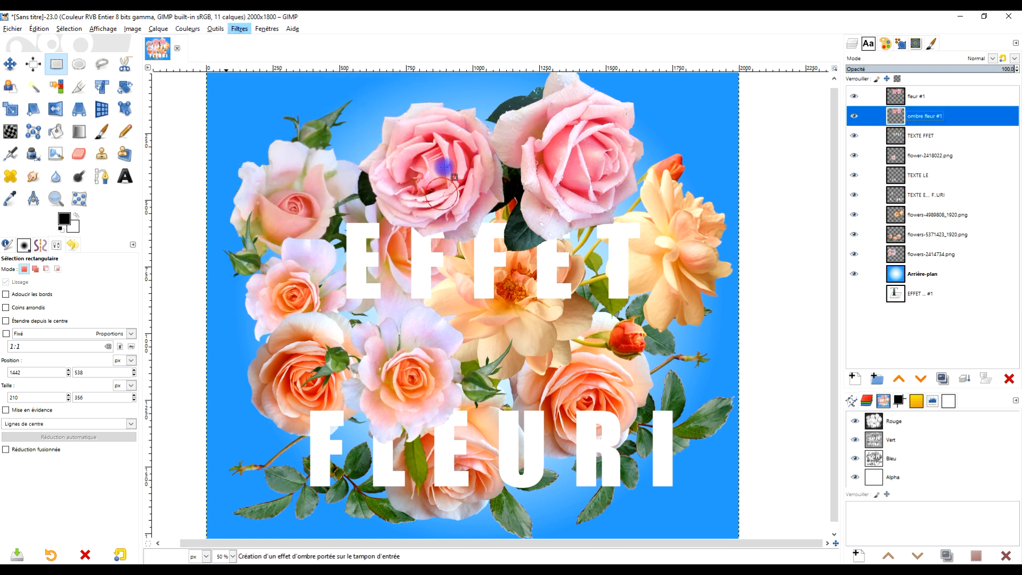
{"action": "left_click", "coordinate": [432, 193]}
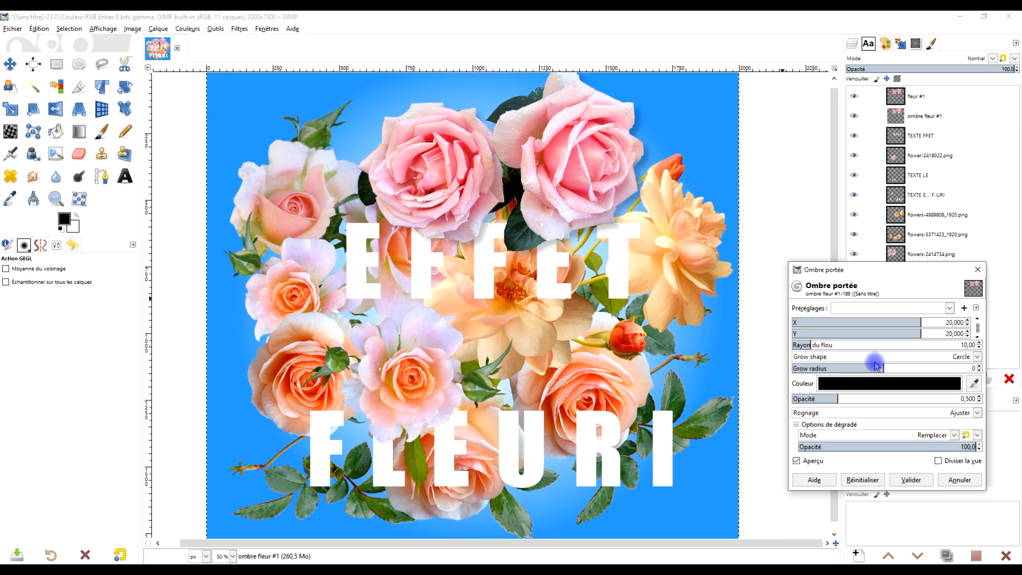
{"action": "left_click", "coordinate": [899, 309]}
{"action": "left_click", "coordinate": [876, 326]}
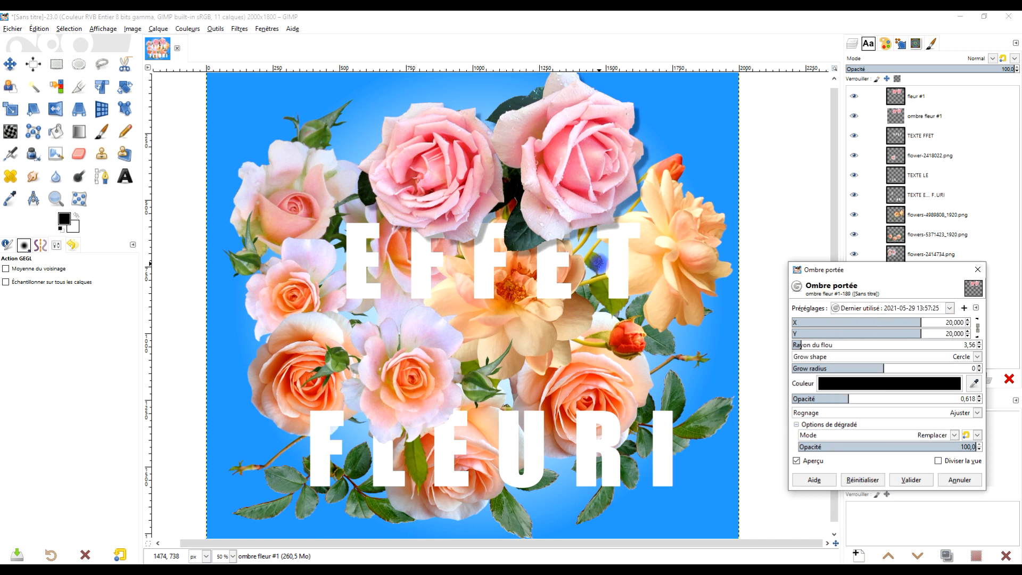
{"action": "left_click", "coordinate": [911, 479]}
Rename the flower-2418022.png layer as fleur #2.
{"action": "left_click_drag", "start_coordinate": [617, 279], "coordinate": [619, 257]}
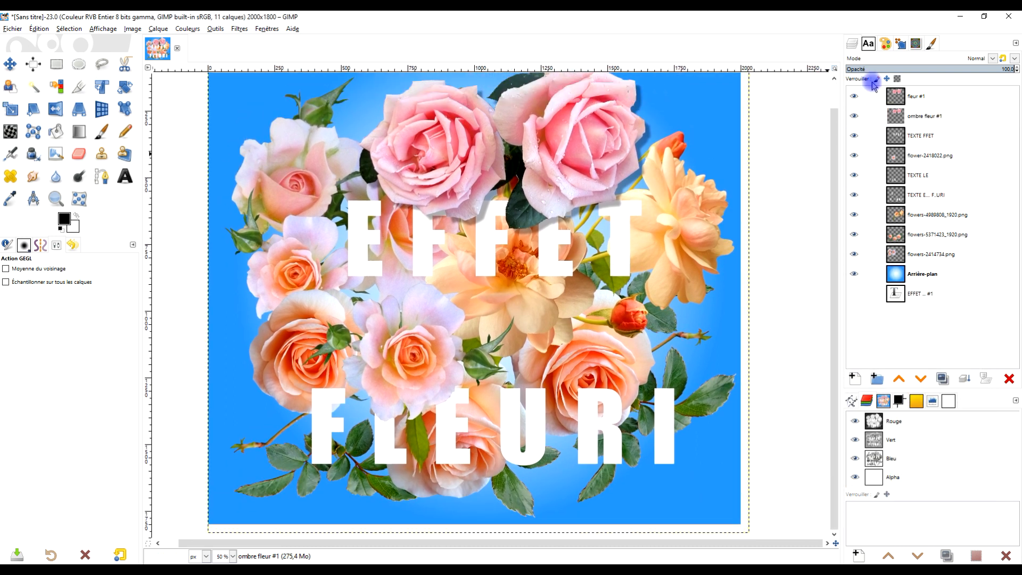
{"action": "left_click", "coordinate": [917, 158]}
{"action": "left_click", "coordinate": [916, 156]}
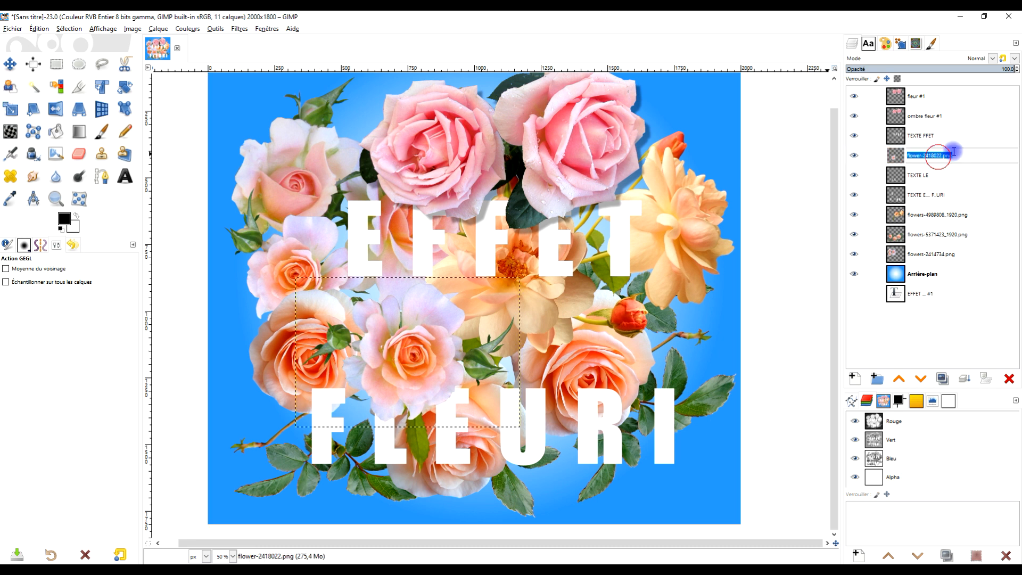
{"action": "type", "text": "fleu"}
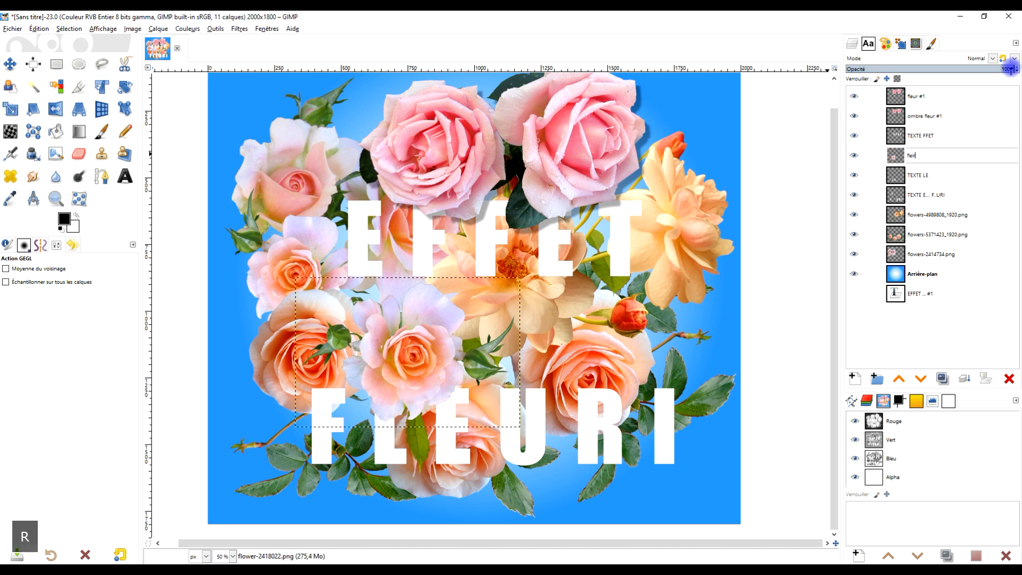
{"action": "type", "text": "r"}
{"action": "key", "text": "BackSpace"}
{"action": "type", "text": "ur"}
{"action": "key", "text": "BackSpace"}
{"action": "key", "text": "BackSpace"}
{"action": "key", "text": "BackSpace"}
{"action": "type", "text": "r"}
{"action": "key", "text": "BackSpace"}
{"action": "type", "text": "ur "}
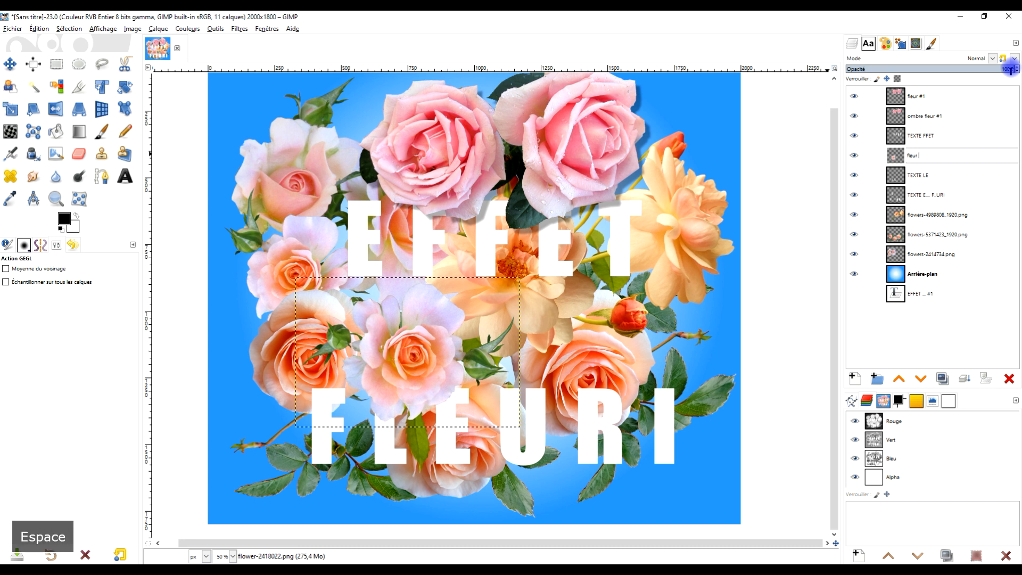
{"action": "type", "text": "#2"}
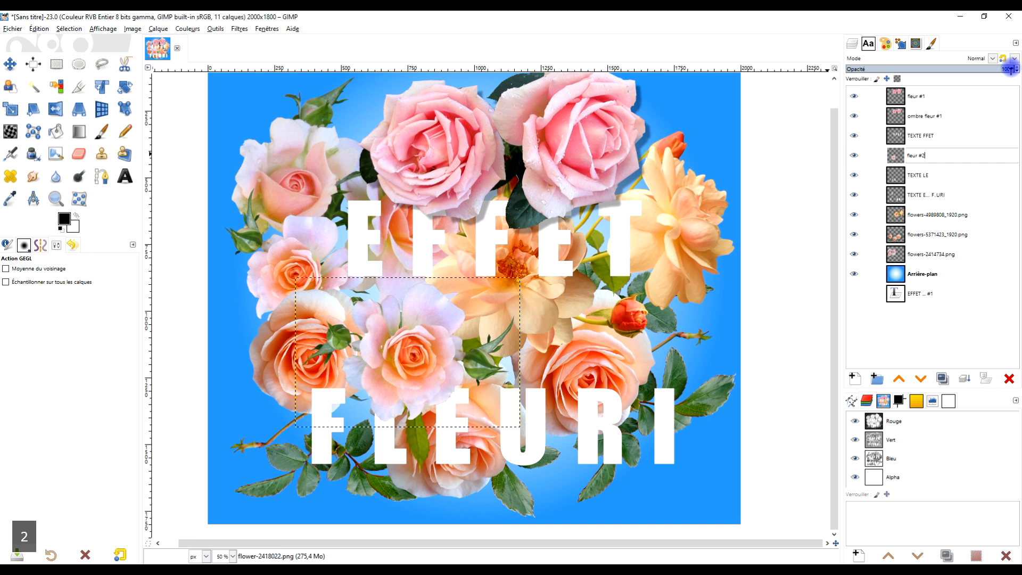
{"action": "key", "text": "Return"}
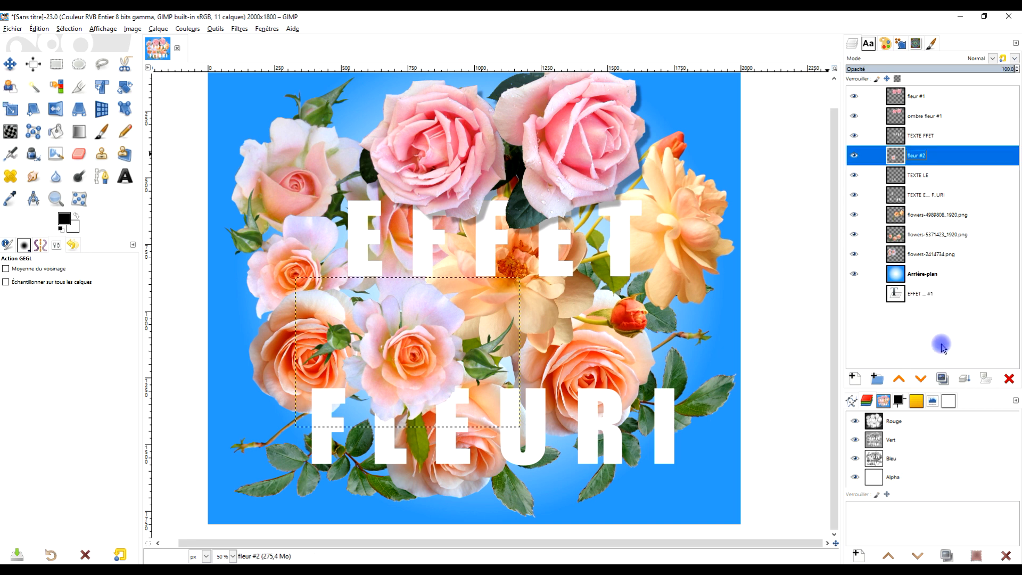
Resize the fleur #2 layer to the image dimensions and duplicate it.
{"action": "right_click", "coordinate": [901, 157]}
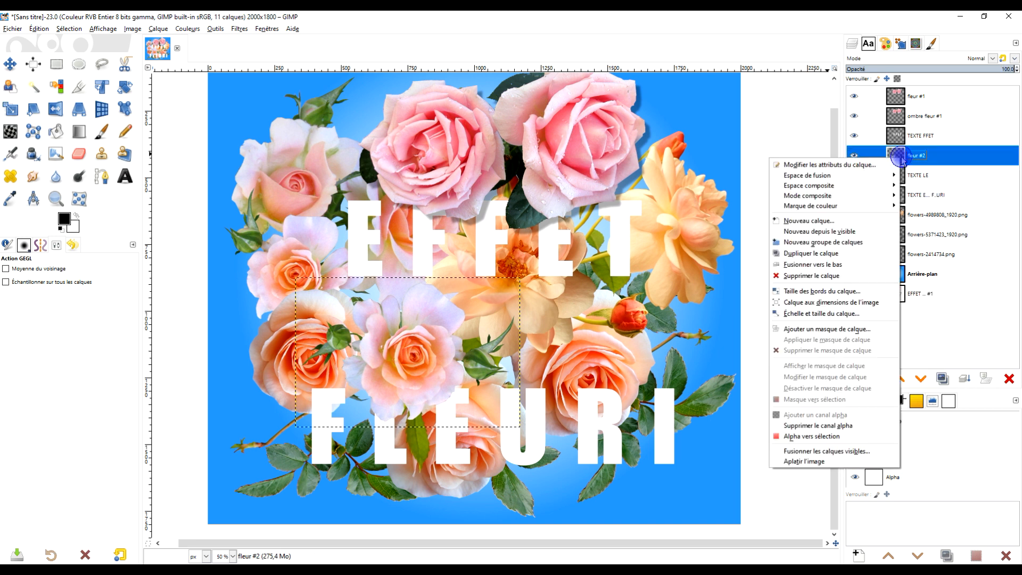
{"action": "left_click", "coordinate": [866, 303]}
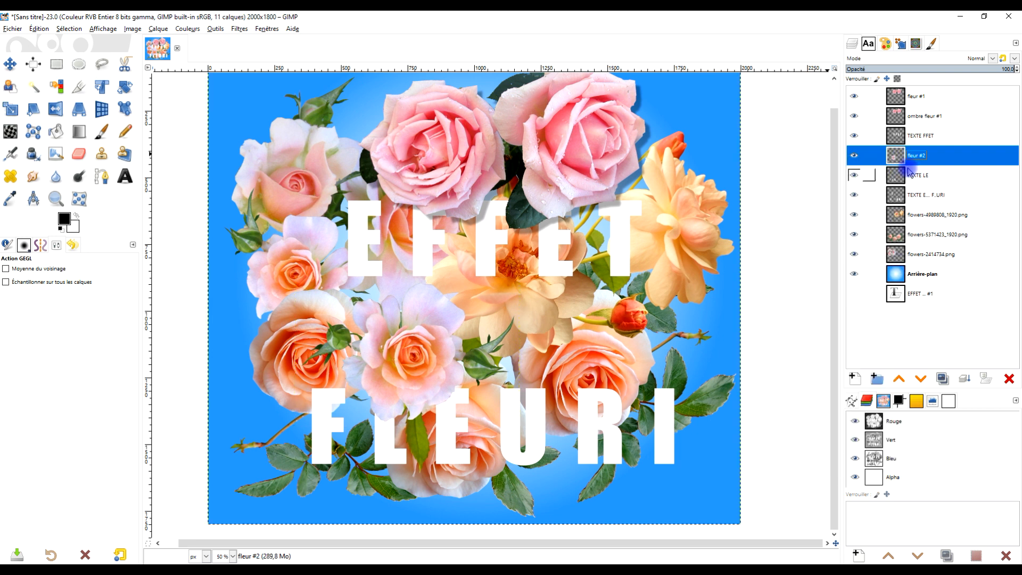
{"action": "left_click", "coordinate": [943, 379]}
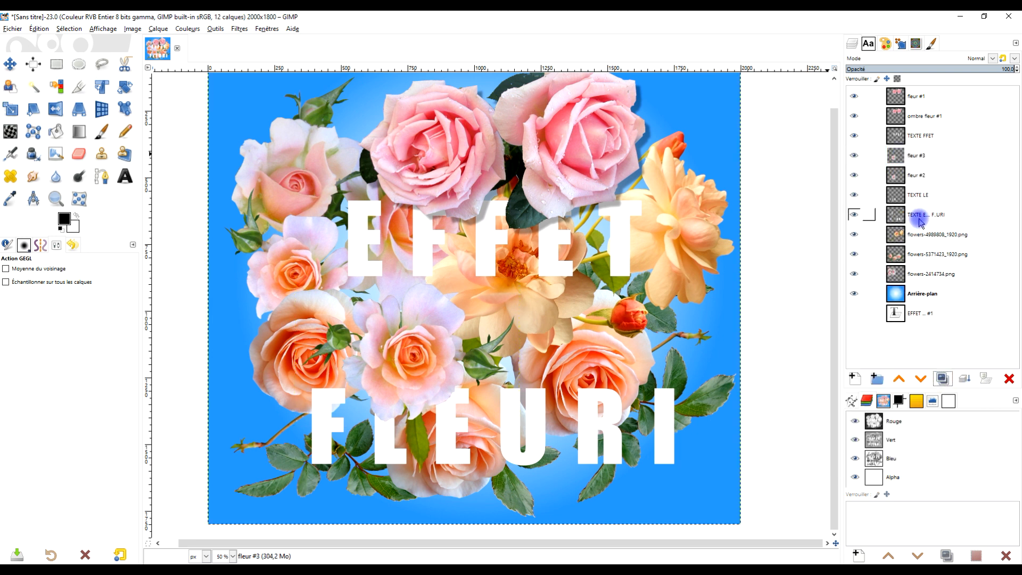
Rename the lower fleur #2 layer as ombre fleur #2 and repeat the drop shadow filter on it.
{"action": "double_click", "coordinate": [917, 175]}
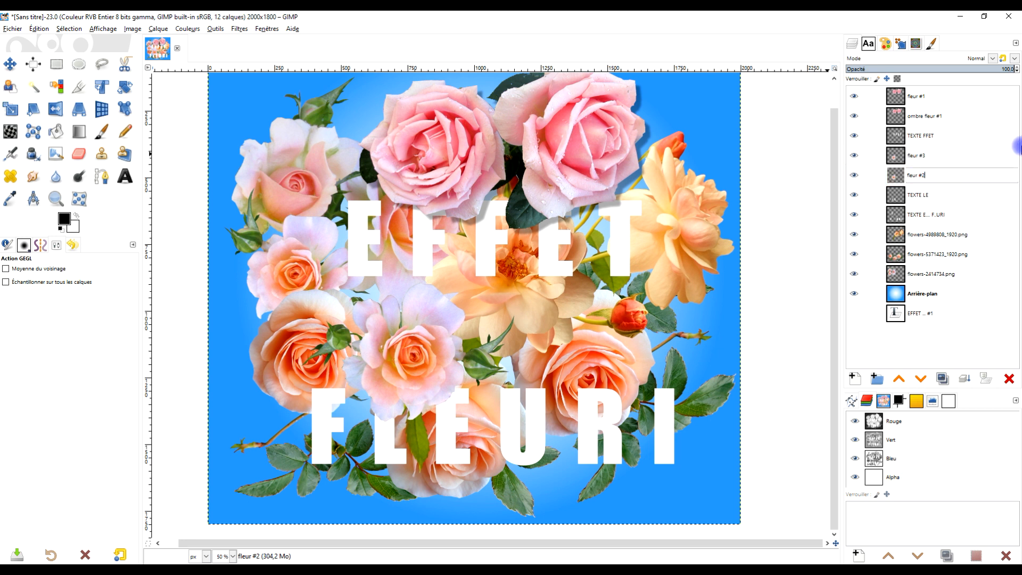
{"action": "key", "text": "Home"}
{"action": "type", "text": "ombre"}
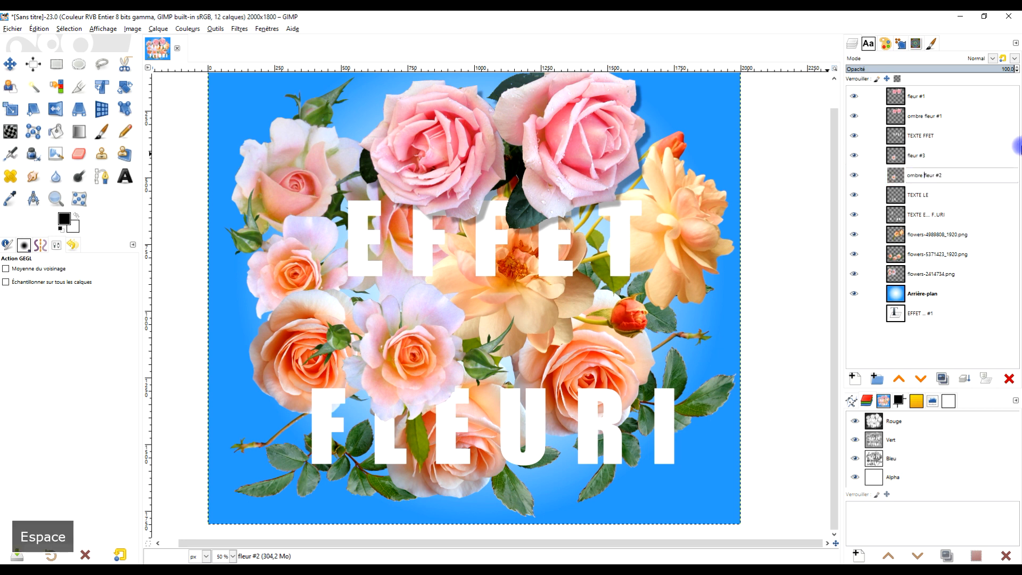
{"action": "key", "text": "Return"}
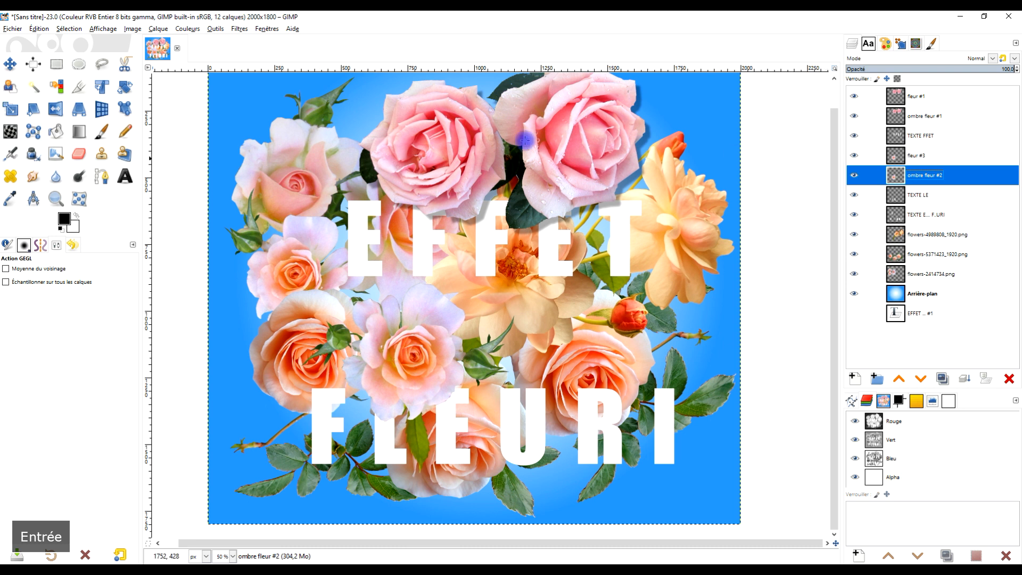
{"action": "left_click", "coordinate": [239, 28]}
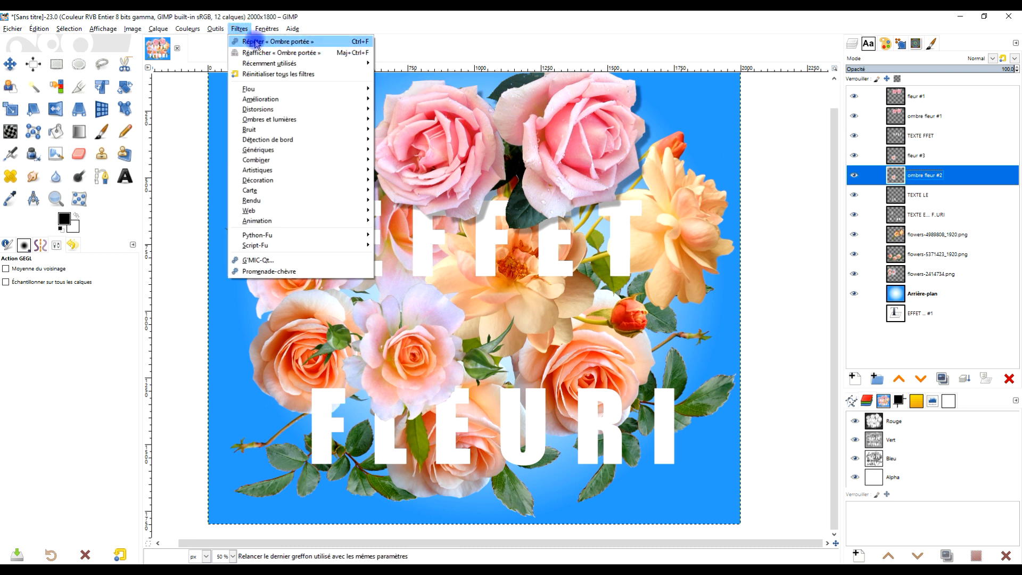
{"action": "left_click", "coordinate": [254, 42]}
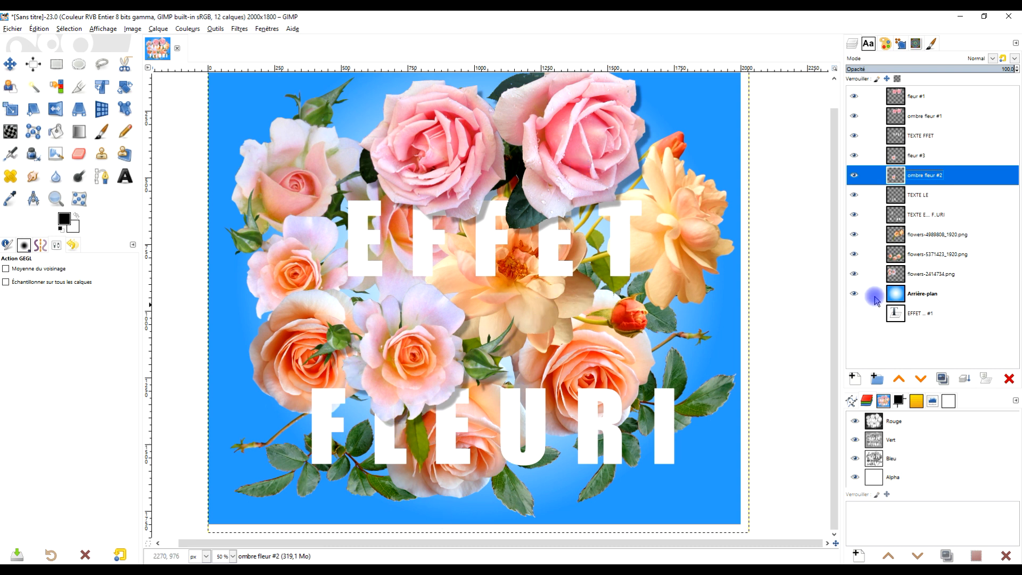
Duplicate the TEXTE E.... F..URI layer and rename the copy as OMBRE.
{"action": "left_click", "coordinate": [928, 218]}
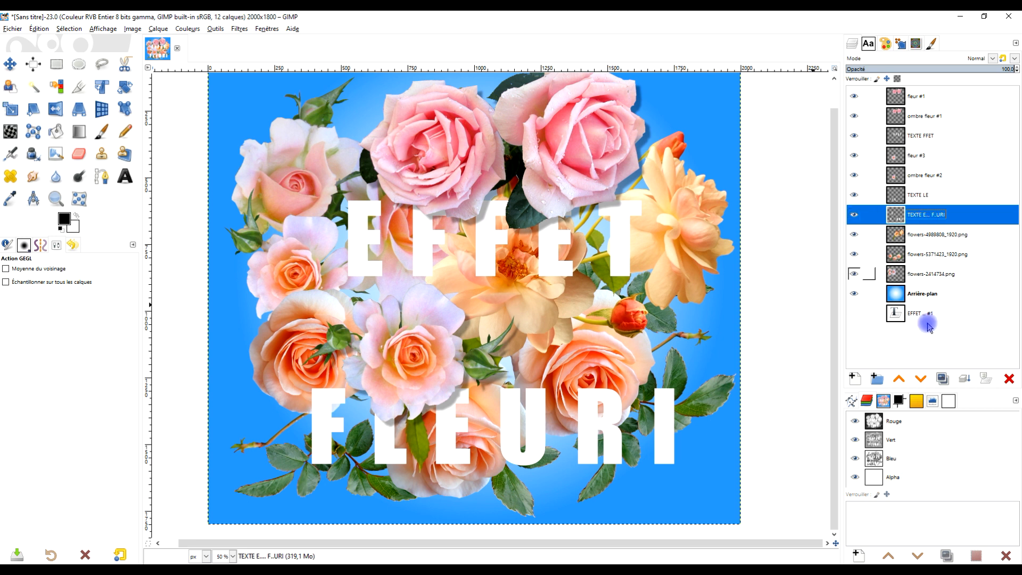
{"action": "left_click", "coordinate": [943, 378]}
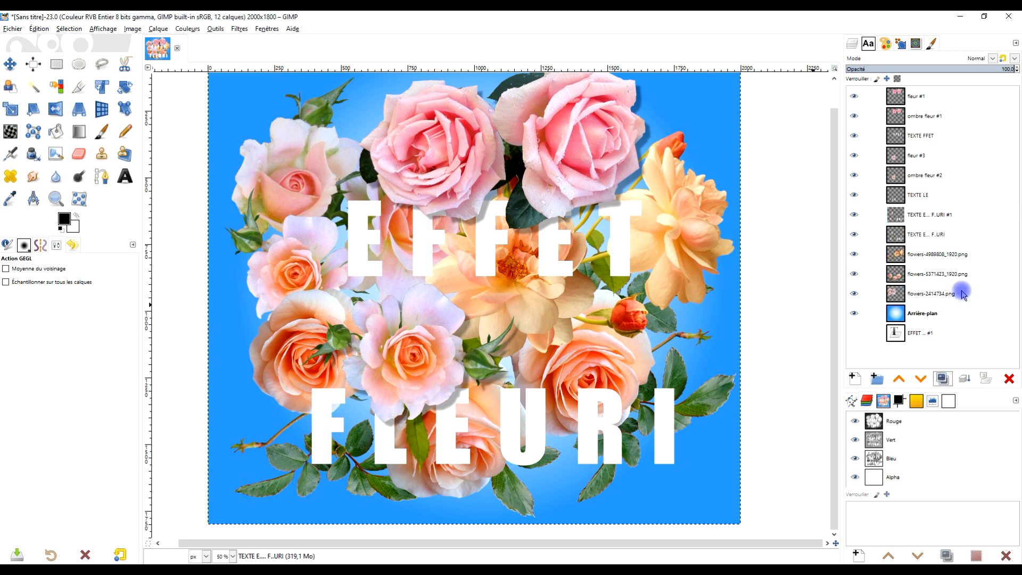
{"action": "double_click", "coordinate": [929, 215]}
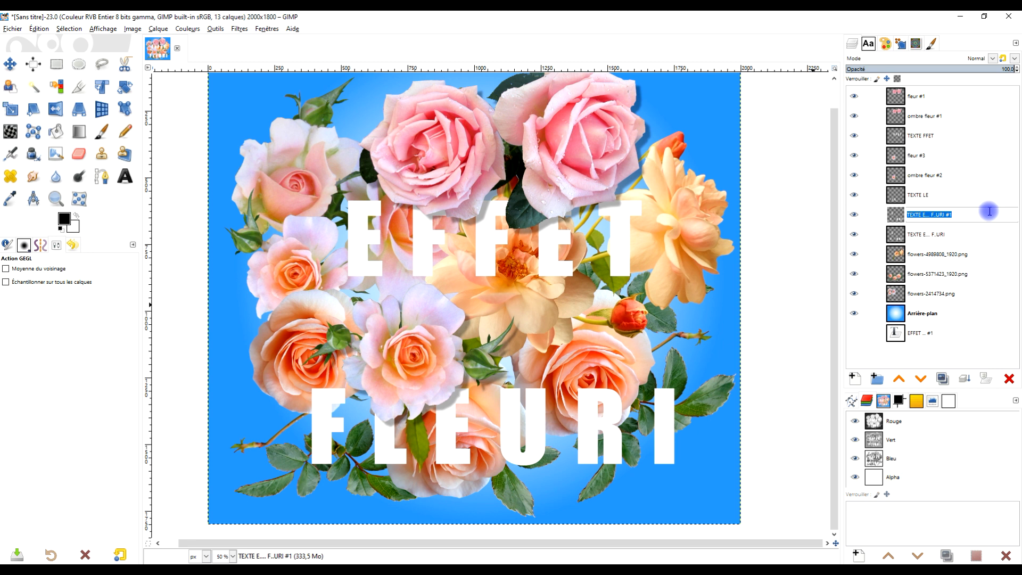
{"action": "key", "text": "Caps_Lock"}
{"action": "type", "text": "OMBRE"}
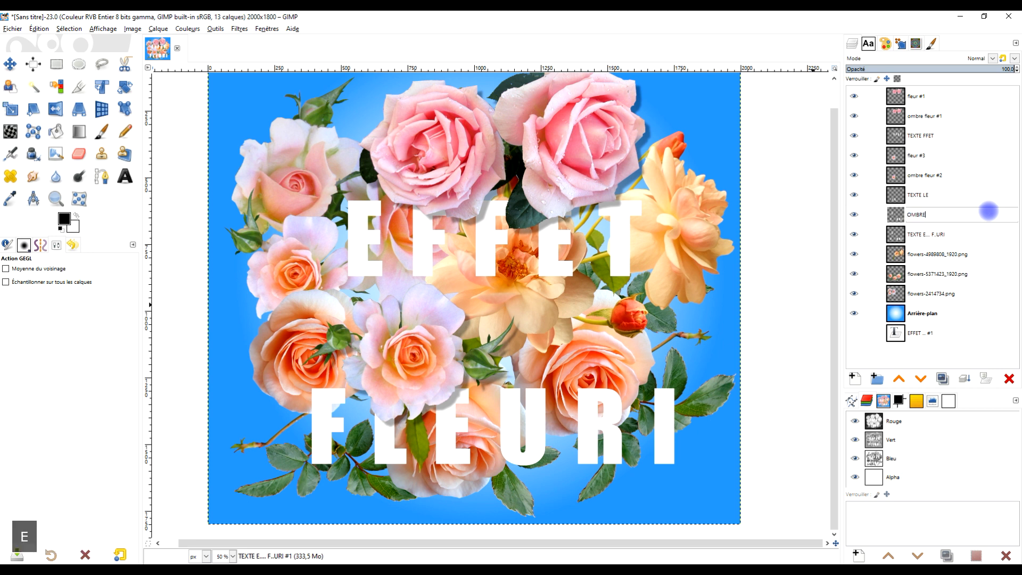
{"action": "key", "text": "Return"}
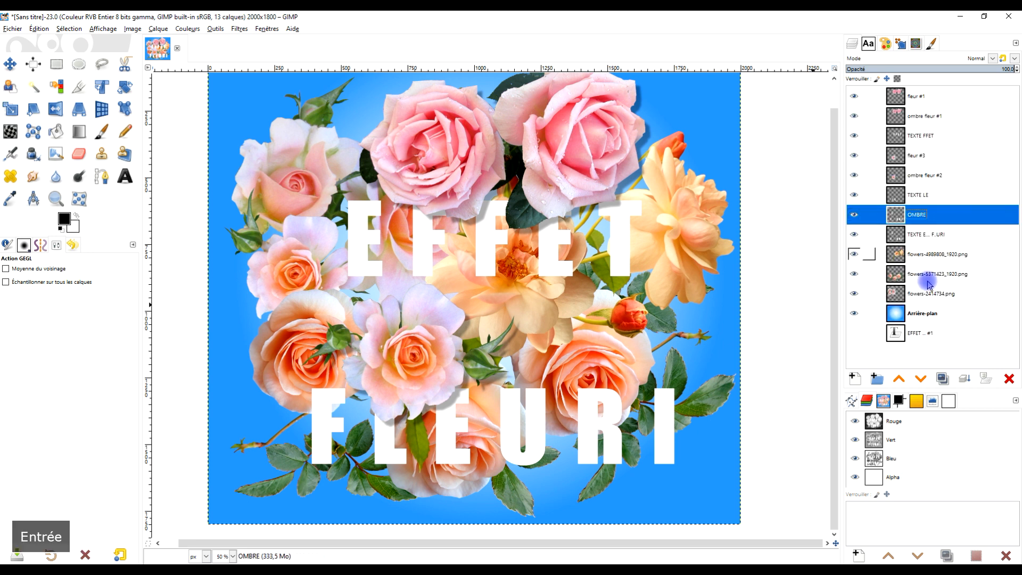
Move the OMBRE layer directly below TEXTE E.... F..URI and repeat the drop shadow filter on it.
{"action": "left_click", "coordinate": [920, 378]}
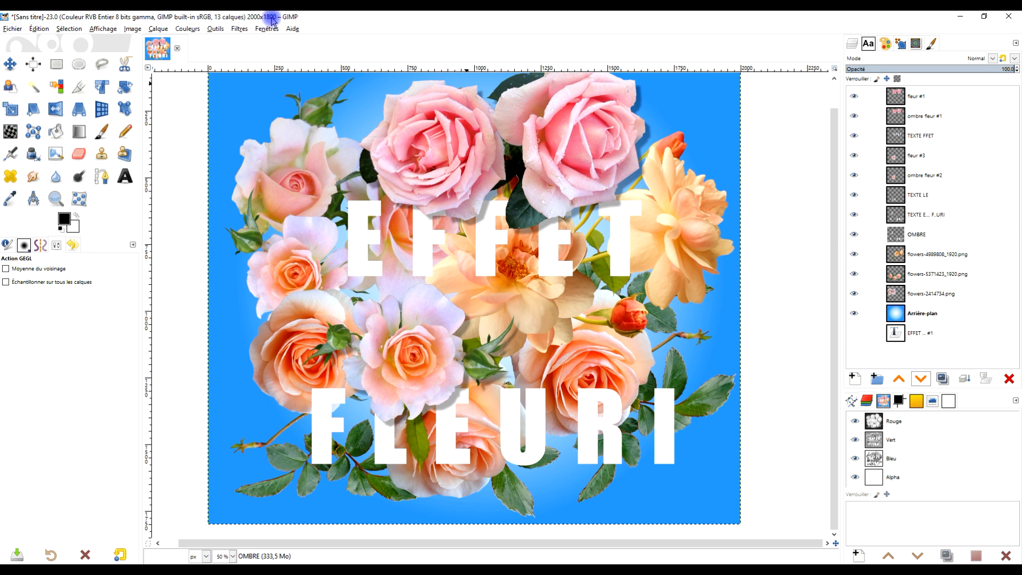
{"action": "left_click", "coordinate": [240, 29]}
{"action": "left_click", "coordinate": [244, 38]}
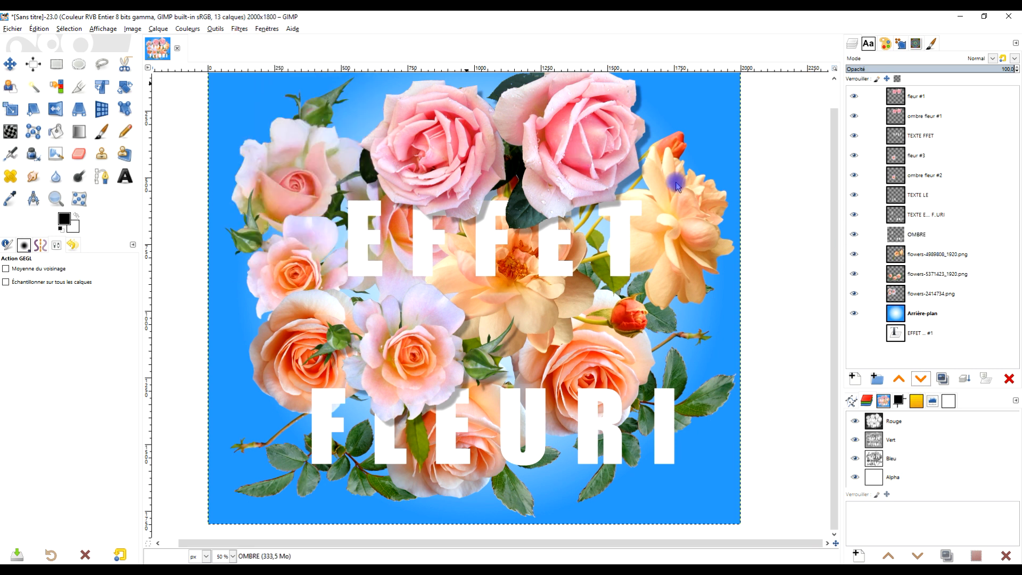
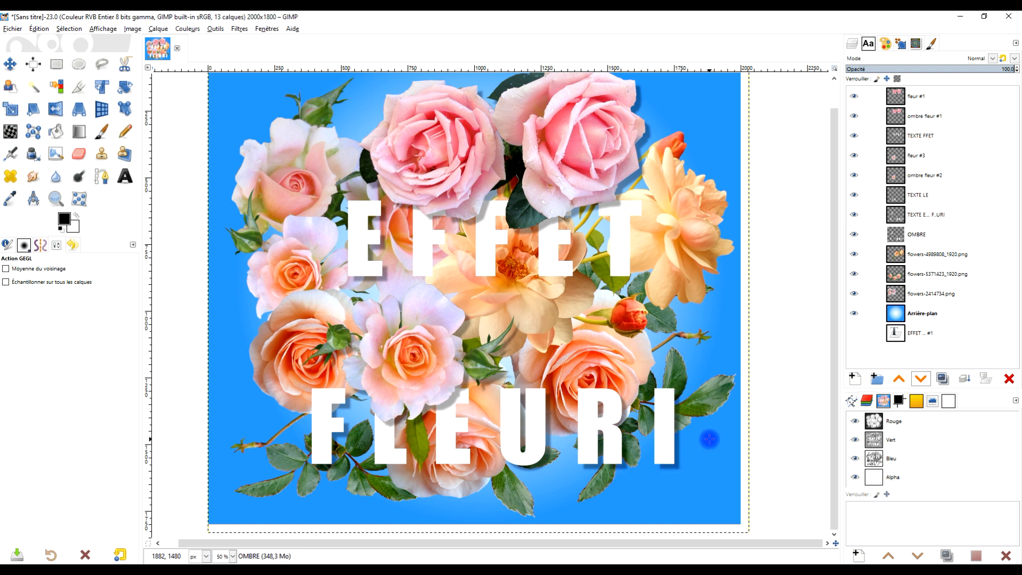
Delete the OMBRE layer and check the TEXTE E.... F..URI layer by toggling its visibility off and on.
{"action": "left_click", "coordinate": [1010, 379]}
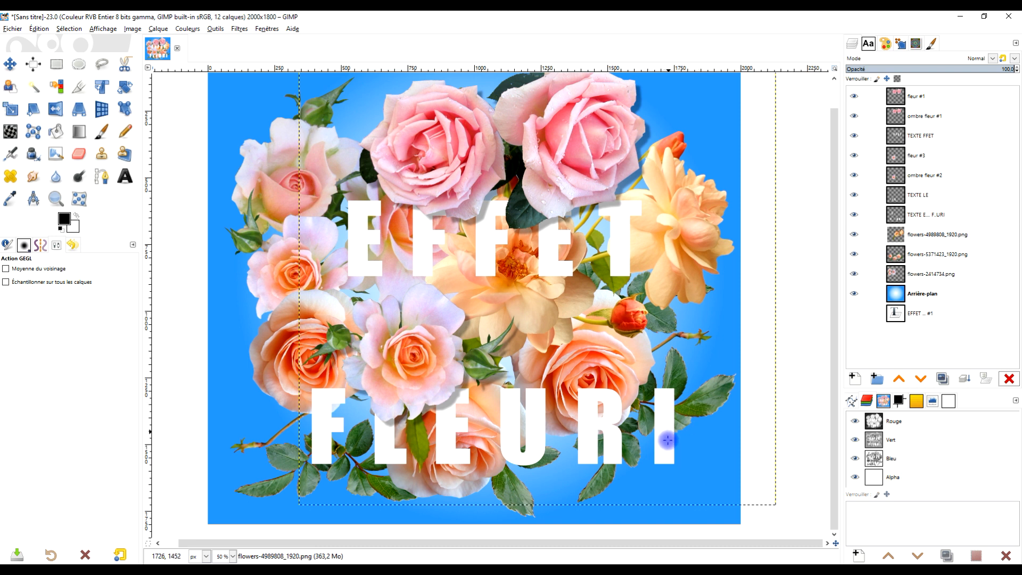
{"action": "left_click", "coordinate": [854, 214]}
{"action": "left_click", "coordinate": [854, 215]}
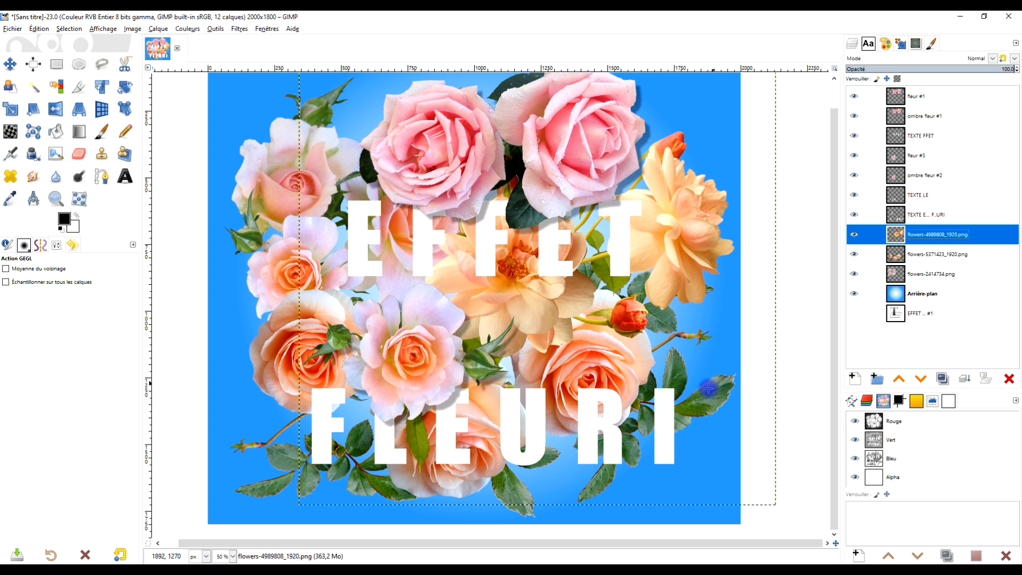
Cut the final letter I out of the TEXTE E.... F..URI layer with a rectangular selection and paste it as a new layer.
{"action": "left_click", "coordinate": [919, 215]}
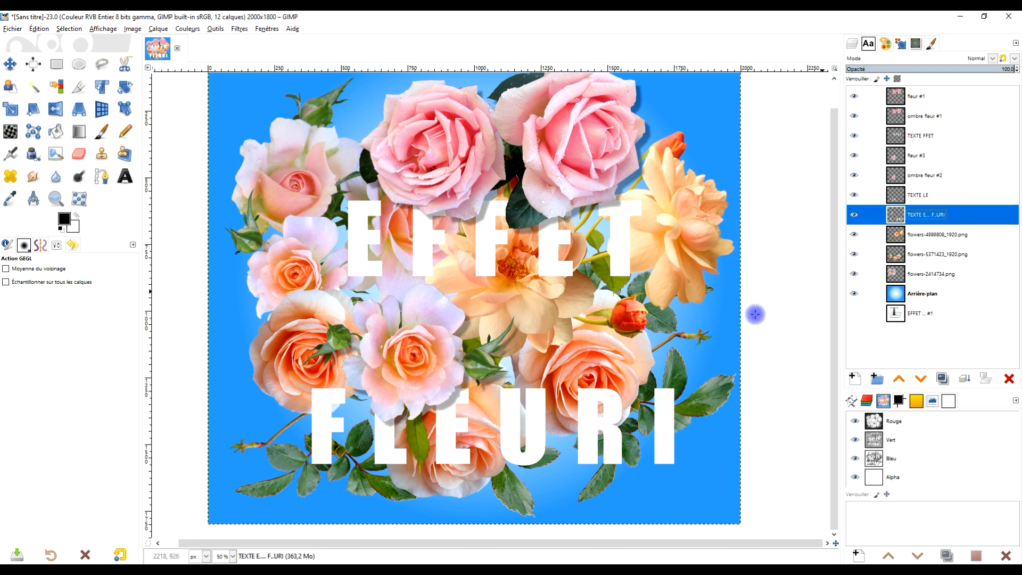
{"action": "scroll", "coordinate": [647, 432], "scroll_direction": "up", "scroll_amount": 2}
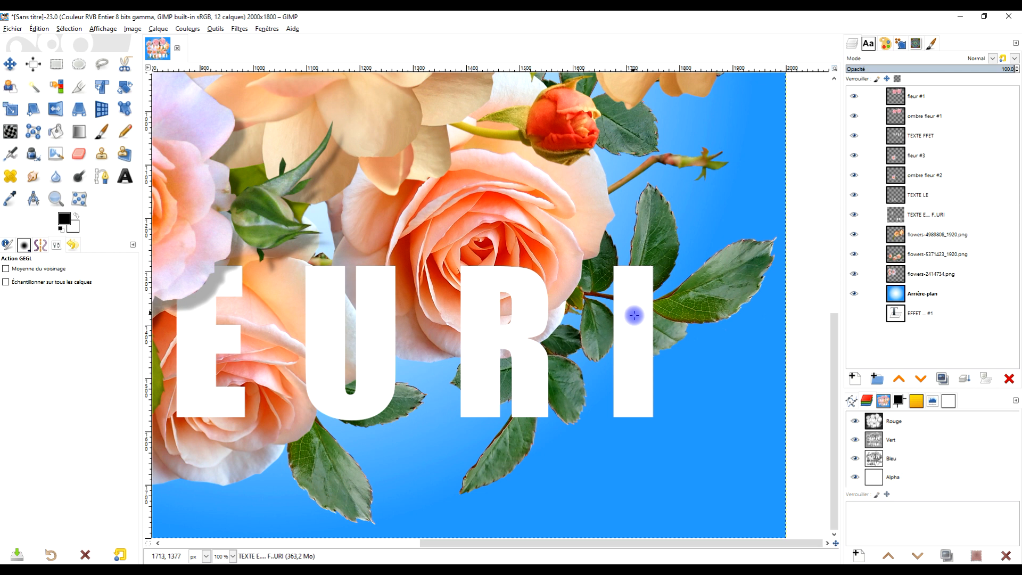
{"action": "left_click", "coordinate": [909, 216]}
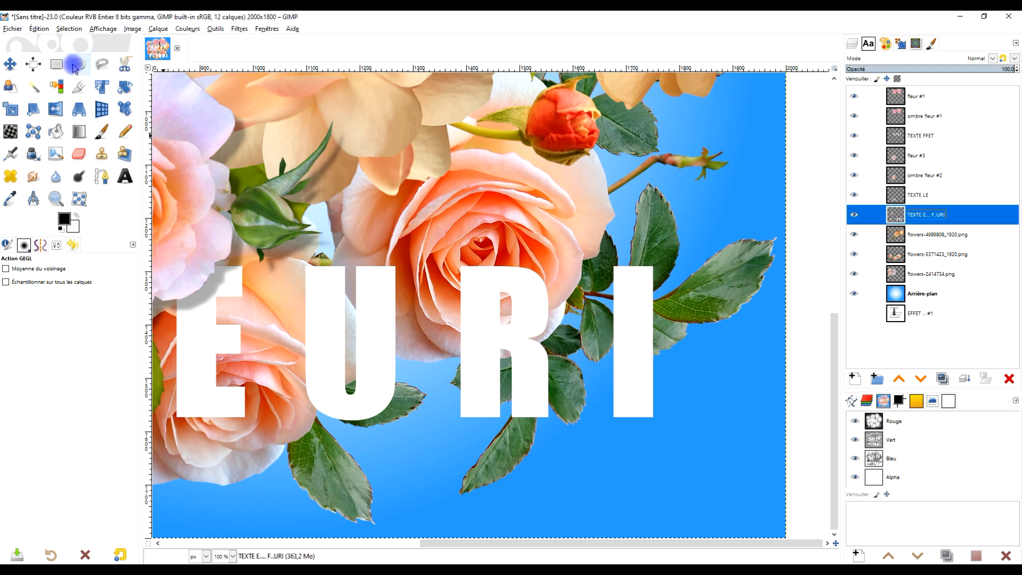
{"action": "left_click", "coordinate": [56, 64]}
{"action": "left_click_drag", "start_coordinate": [594, 248], "coordinate": [676, 448]}
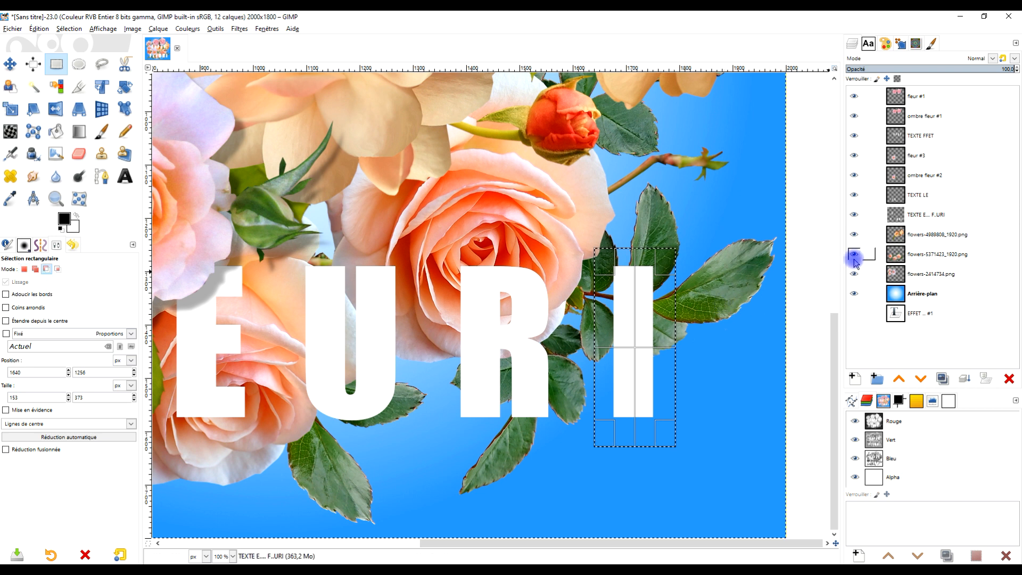
{"action": "key", "text": "ctrl+x"}
{"action": "key", "text": "ctrl+v"}
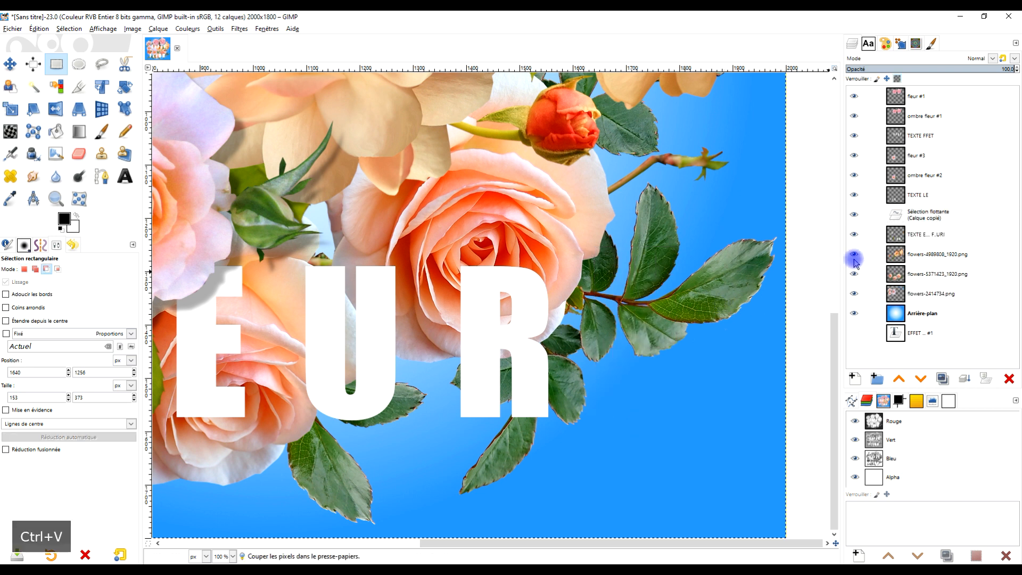
{"action": "left_click", "coordinate": [854, 380]}
Rename the pasted letter layer as caractere i.
{"action": "left_click", "coordinate": [927, 215]}
{"action": "double_click", "coordinate": [926, 215]}
{"action": "key", "text": "Caps_Lock"}
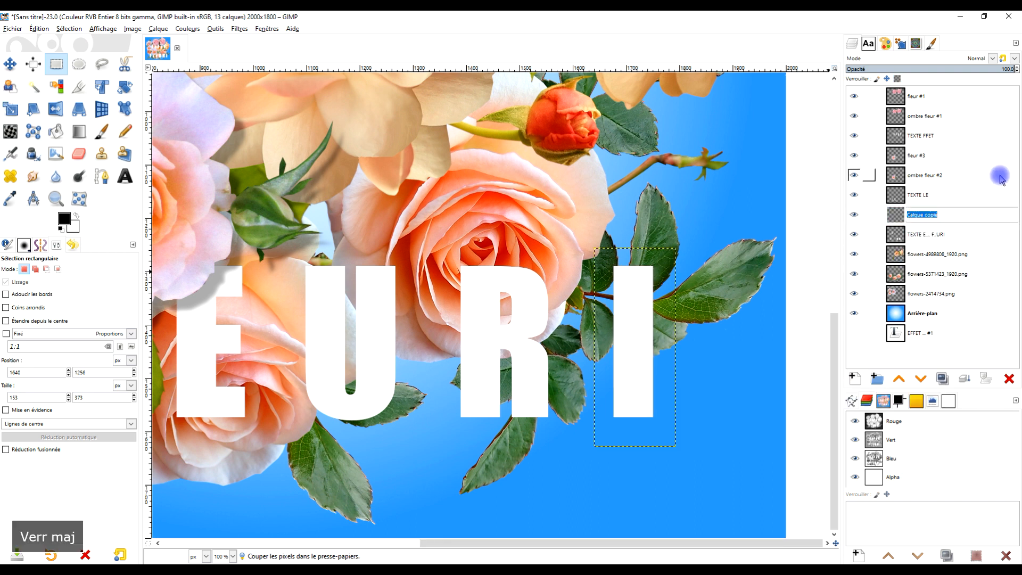
{"action": "type", "text": "texte "}
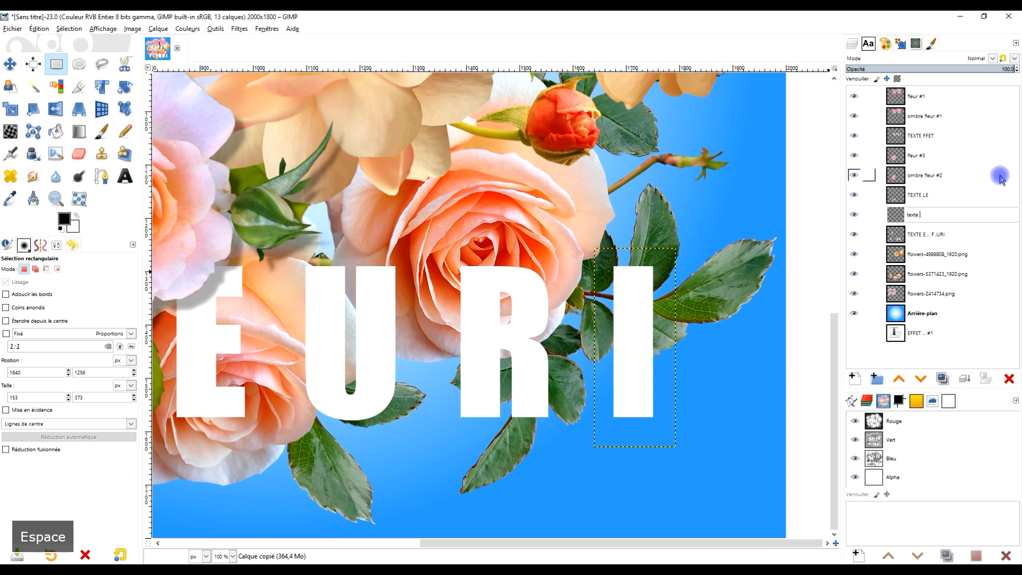
{"action": "type", "text": "I"}
{"action": "key", "text": "BackSpace"}
{"action": "key", "text": "BackSpace"}
{"action": "key", "text": "BackSpace"}
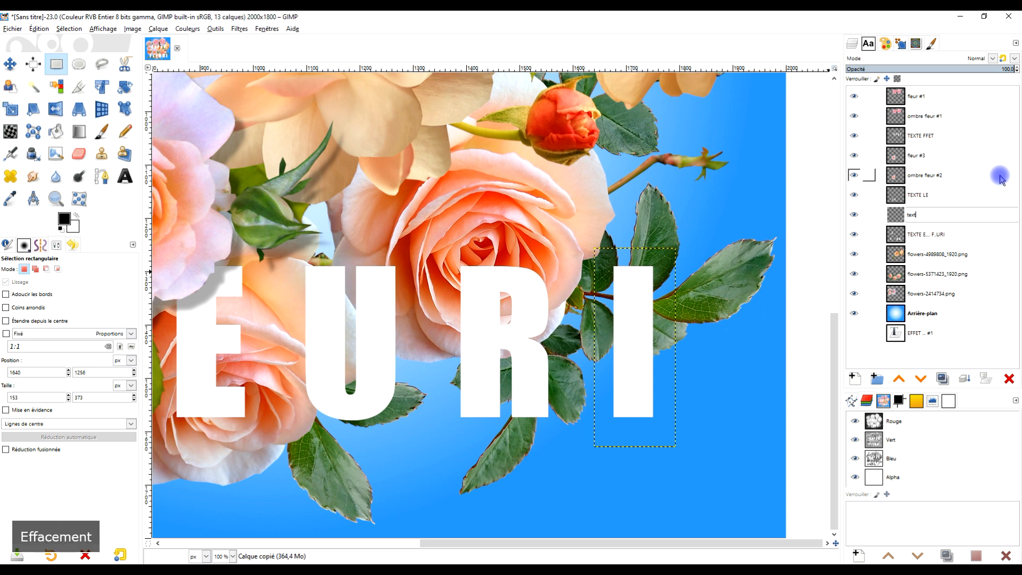
{"action": "key", "text": "Caps_Lock"}
{"action": "type", "text": "carac"}
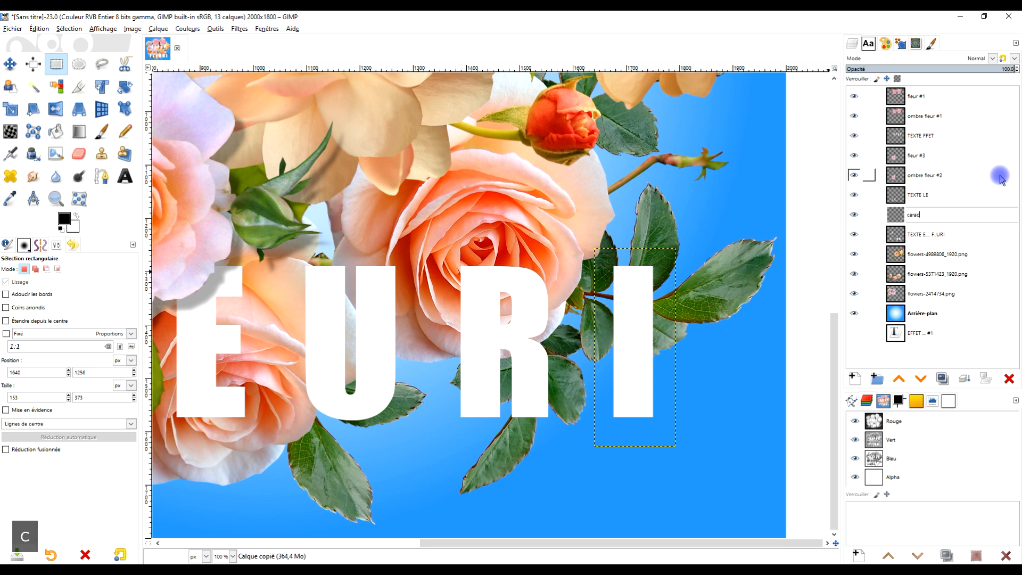
{"action": "type", "text": "tere i"}
{"action": "key", "text": "Return"}
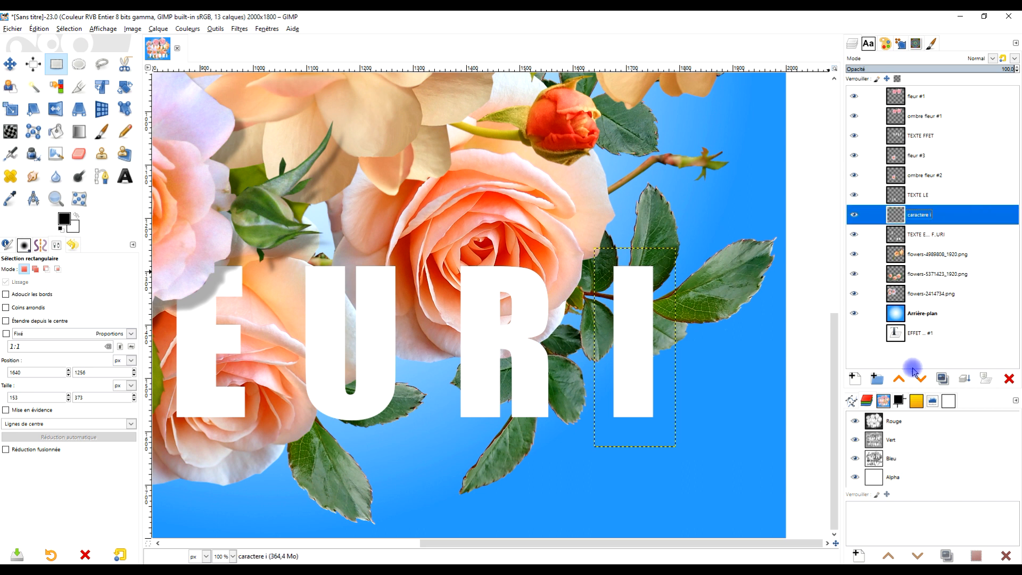
Move the caractere i layer directly below the flowers-5371423_1920.png layer so the leaves overlap the letter.
{"action": "left_click", "coordinate": [920, 379]}
{"action": "left_click", "coordinate": [920, 379]}
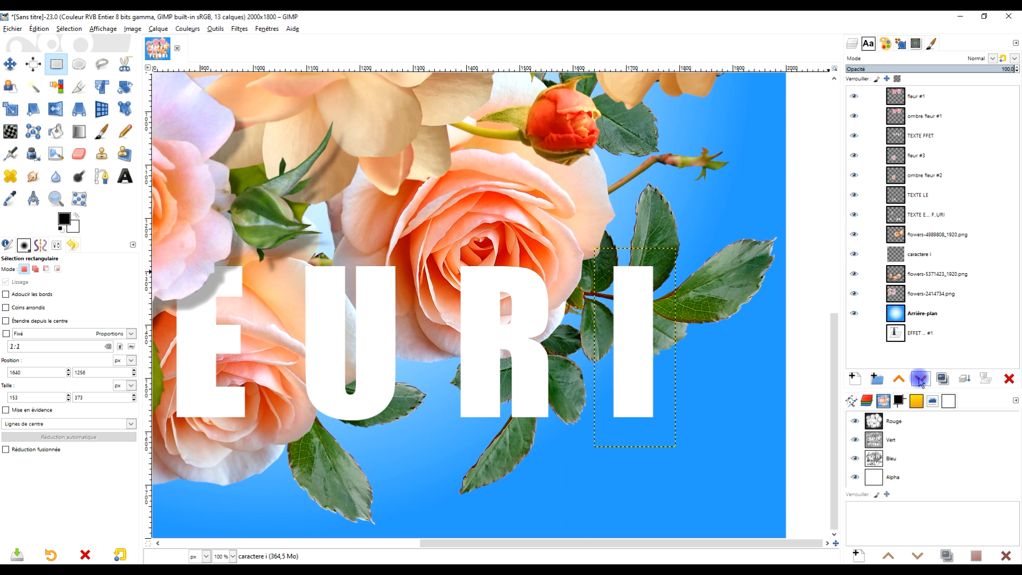
{"action": "left_click", "coordinate": [920, 379]}
{"action": "left_click_drag", "start_coordinate": [670, 301], "coordinate": [693, 273]}
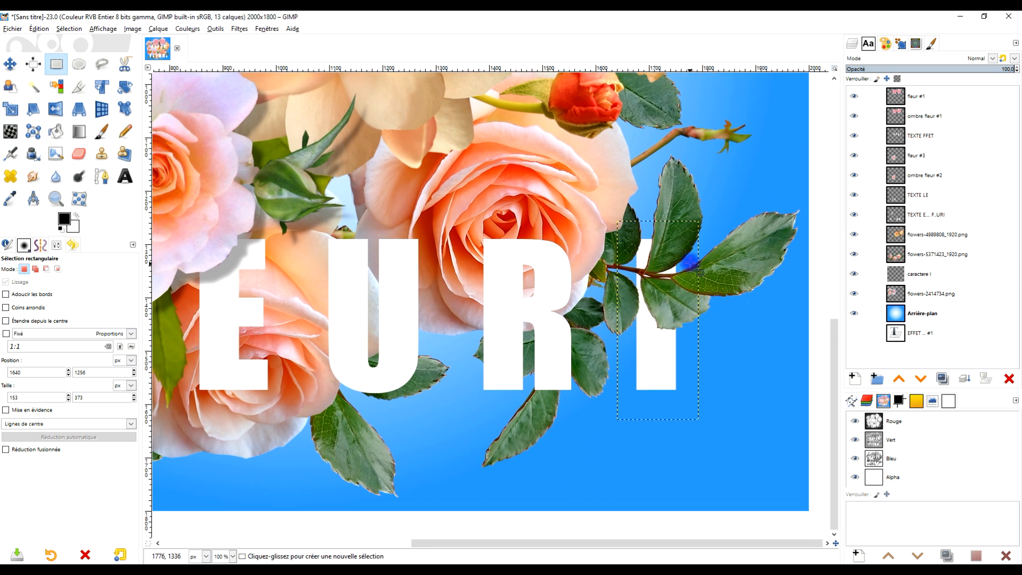
Toggle the flowers-5371423_1920.png layer's visibility to identify it and rename it as fleur #3.
{"action": "left_click", "coordinate": [853, 255]}
{"action": "left_click", "coordinate": [853, 255]}
{"action": "double_click", "coordinate": [908, 255]}
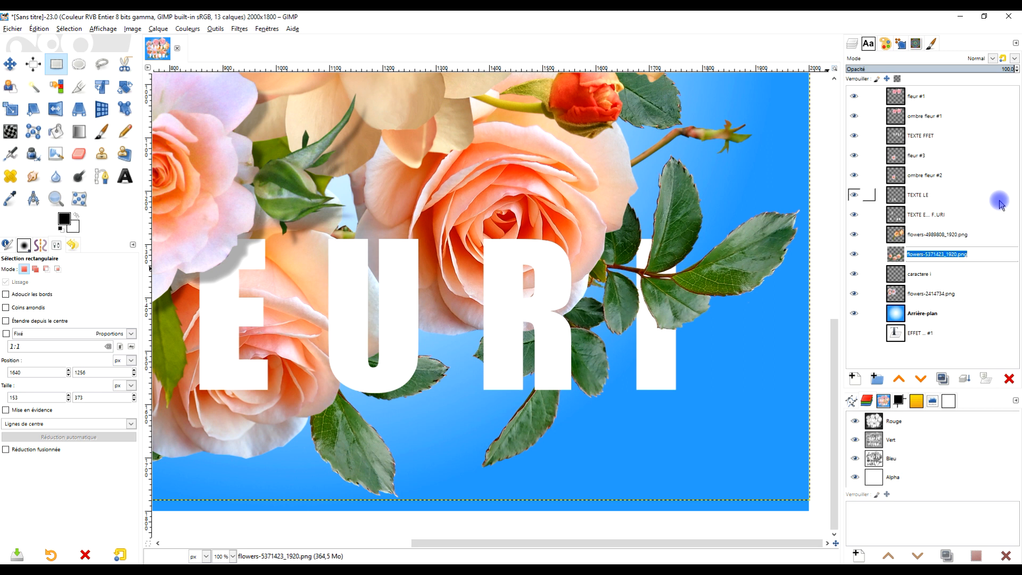
{"action": "key", "text": "Caps_Lock"}
{"action": "type", "text": "F"}
{"action": "key", "text": "BackSpace"}
{"action": "key", "text": "Caps_Lock"}
{"action": "type", "text": "f"}
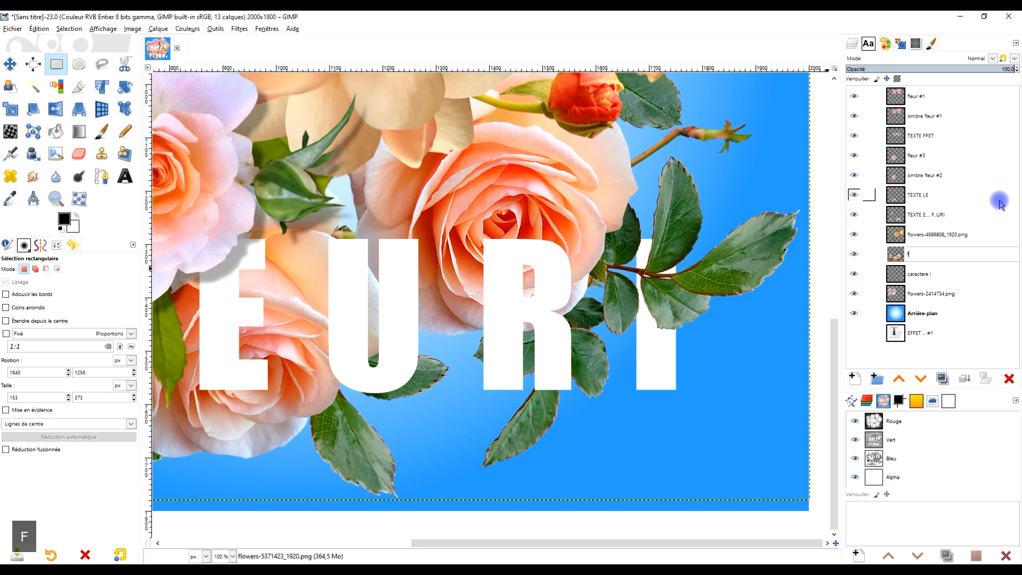
{"action": "type", "text": "leur "}
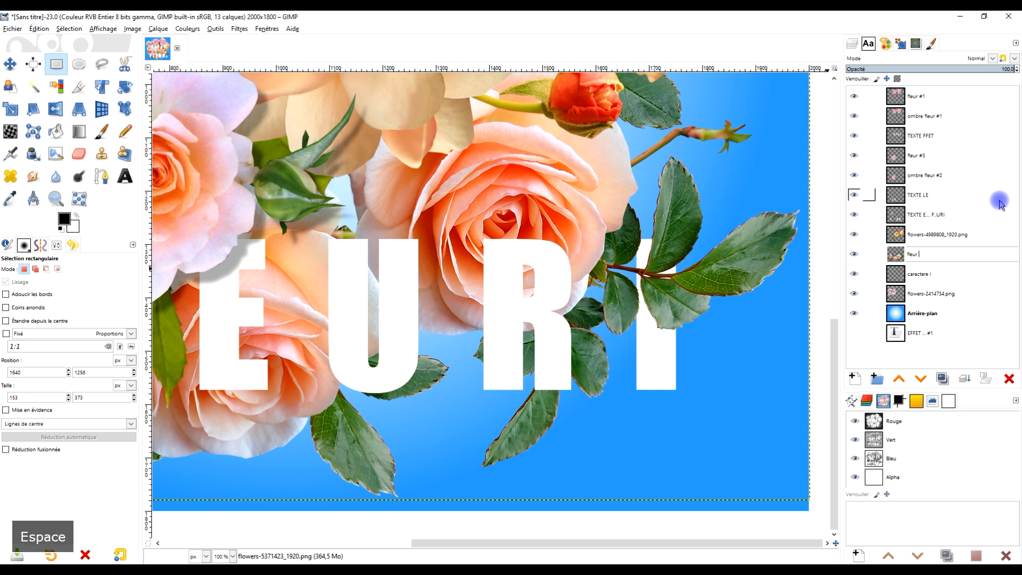
{"action": "type", "text": "#3"}
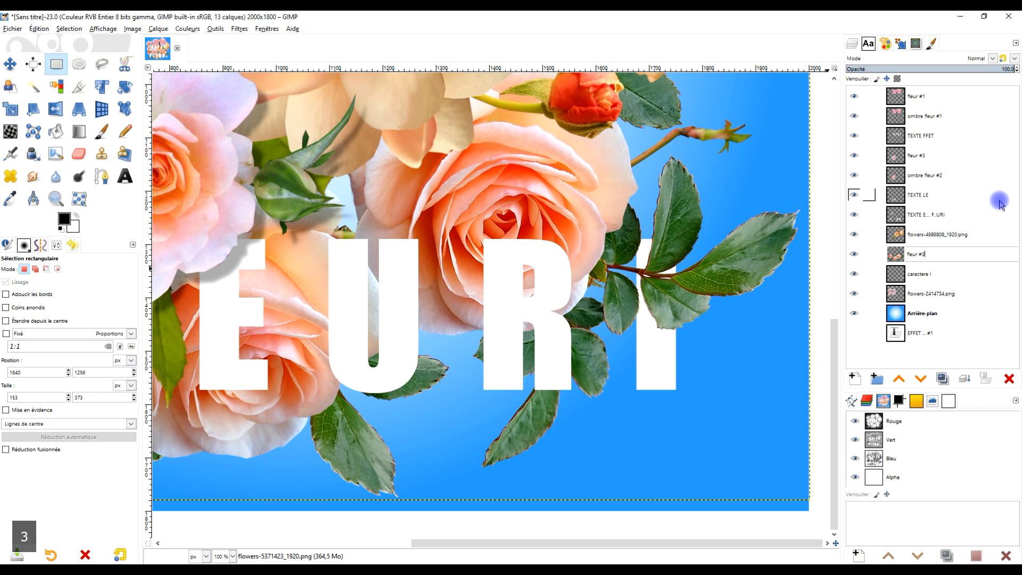
{"action": "key", "text": "Return"}
Duplicate the renamed flower layer and place one copy directly below the other.
{"action": "left_click", "coordinate": [942, 378]}
{"action": "left_click", "coordinate": [920, 379]}
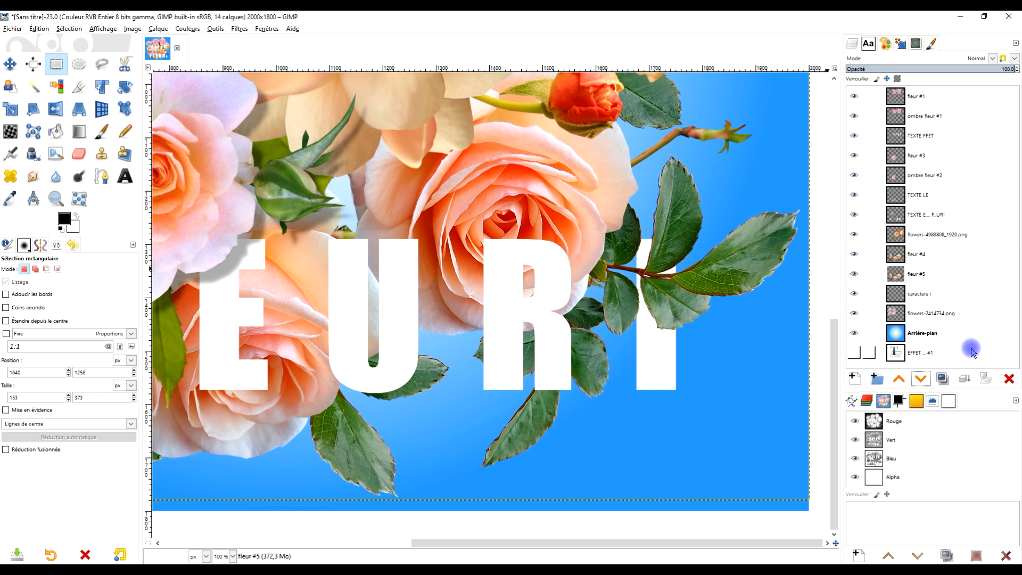
{"action": "key", "text": "ctrl+z"}
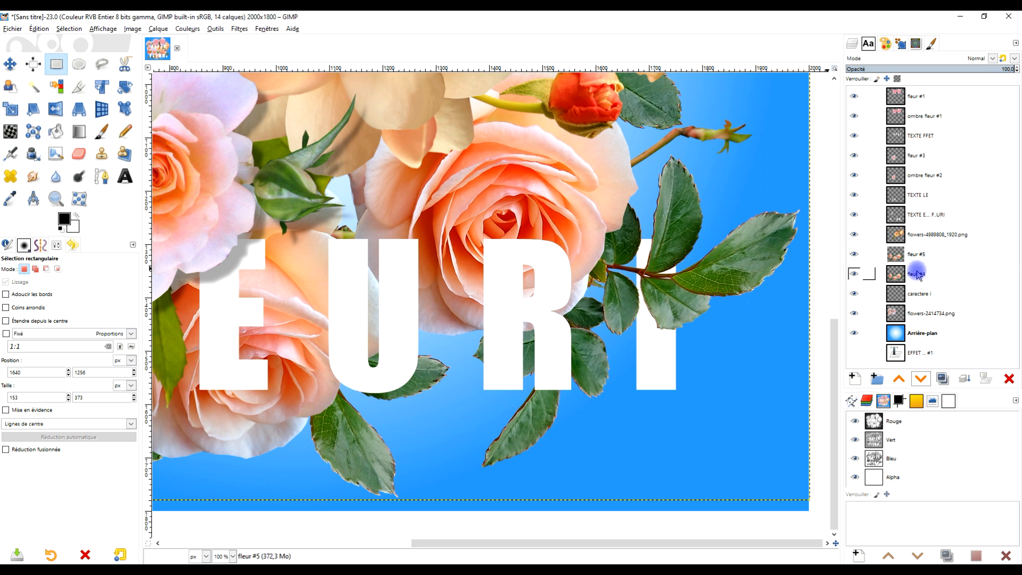
{"action": "left_click", "coordinate": [921, 377]}
Rename the lower copy of the flower layer as ombre fleur #4 and repeat the drop shadow filter on it.
{"action": "double_click", "coordinate": [920, 274]}
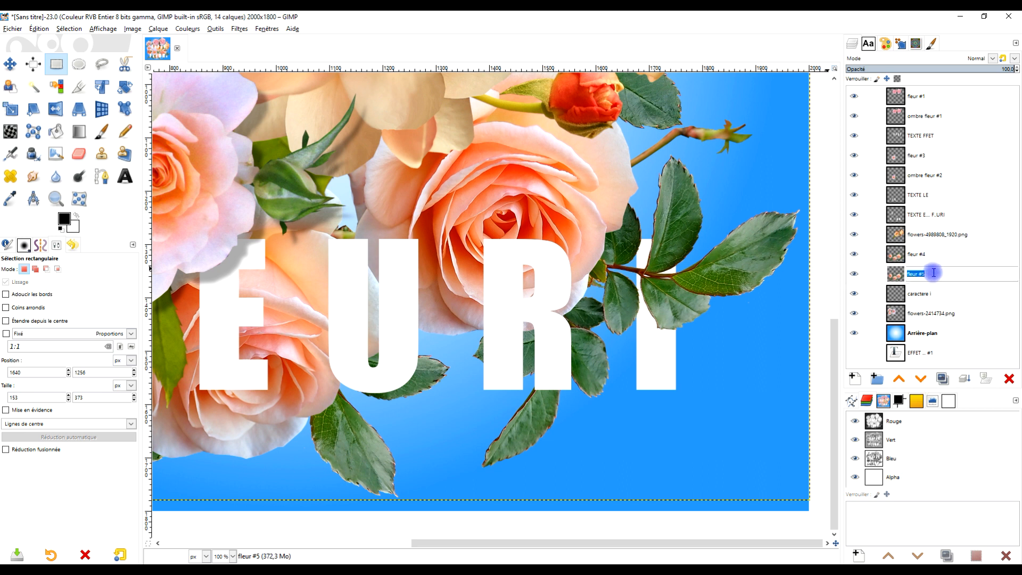
{"action": "key", "text": "Home"}
{"action": "type", "text": "ombre"}
{"action": "key", "text": "End"}
{"action": "key", "text": "BackSpace"}
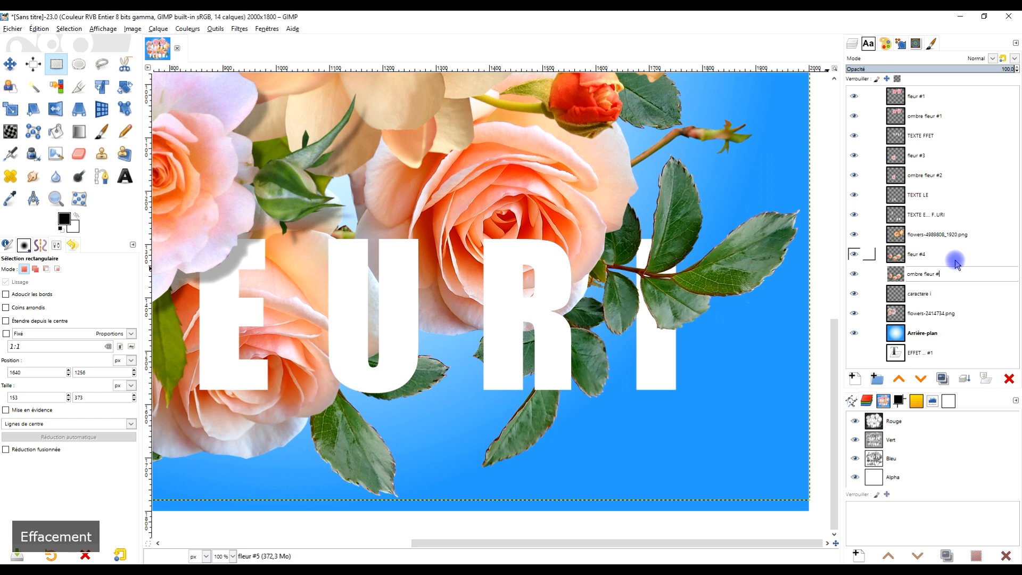
{"action": "type", "text": "4"}
{"action": "key", "text": "Return"}
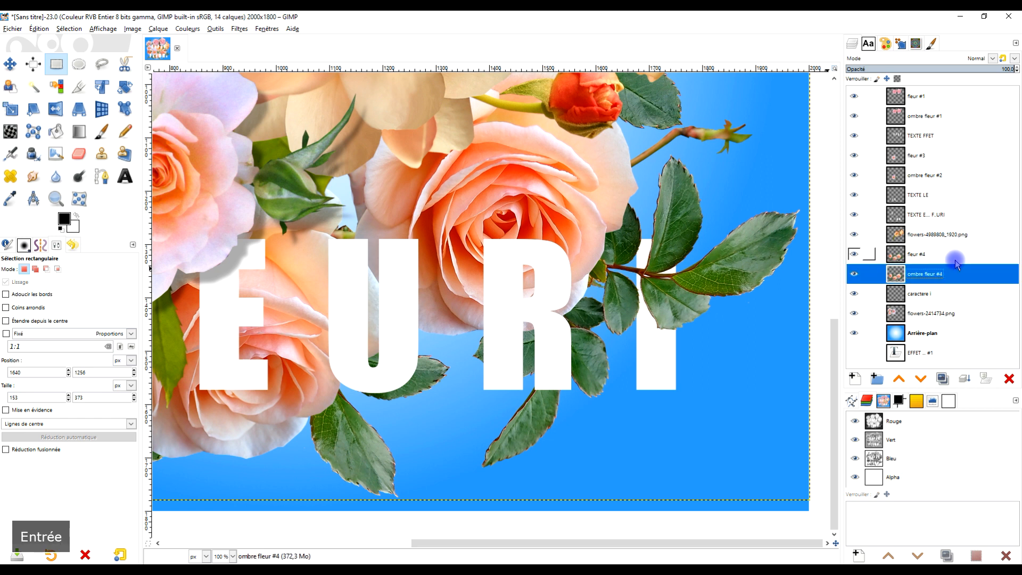
{"action": "left_click", "coordinate": [240, 29]}
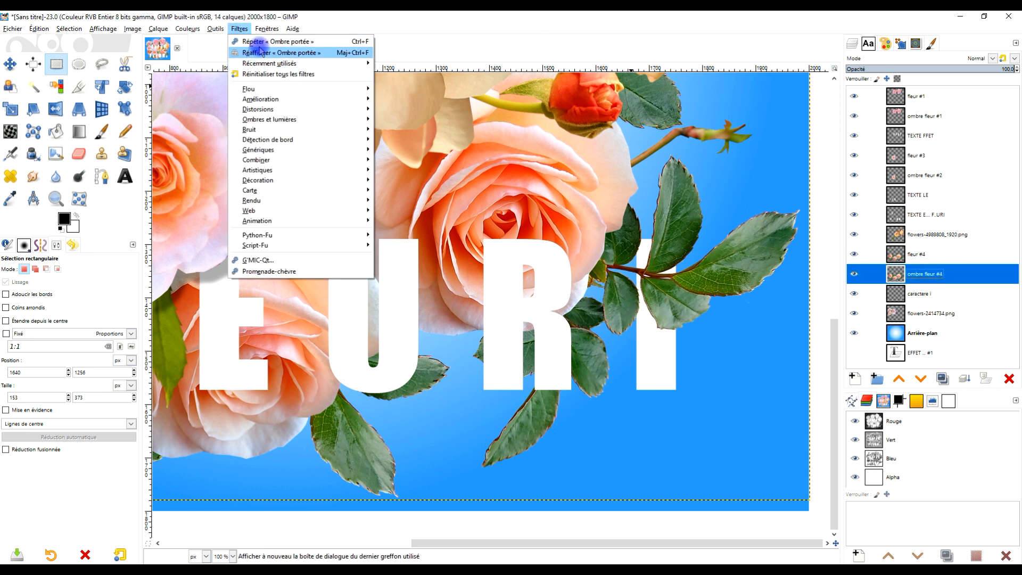
{"action": "left_click", "coordinate": [261, 41]}
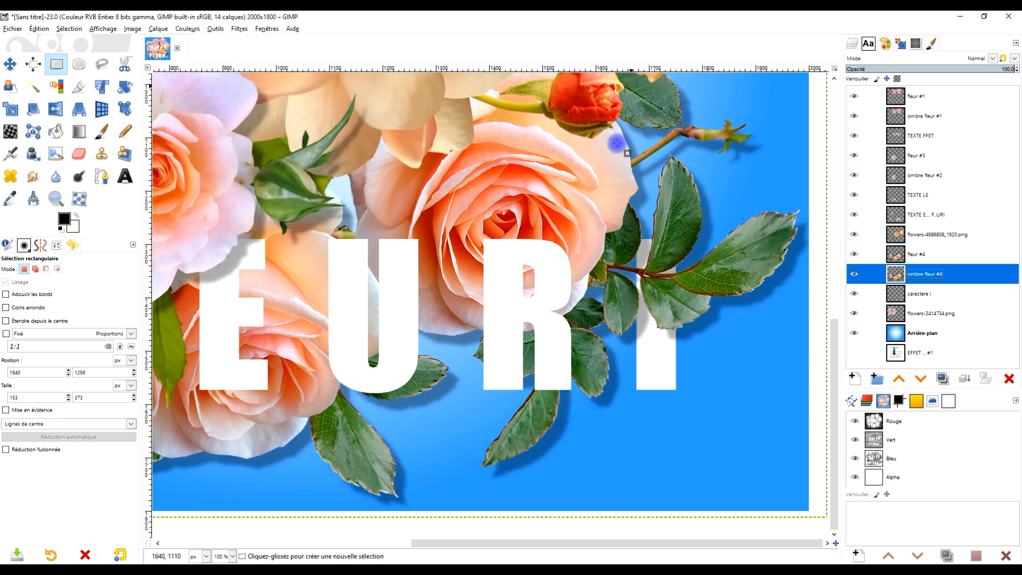
Resize the ombre fleur #4 and fleur #4 layers to the image dimensions.
{"action": "left_click_drag", "start_coordinate": [568, 248], "coordinate": [629, 265]}
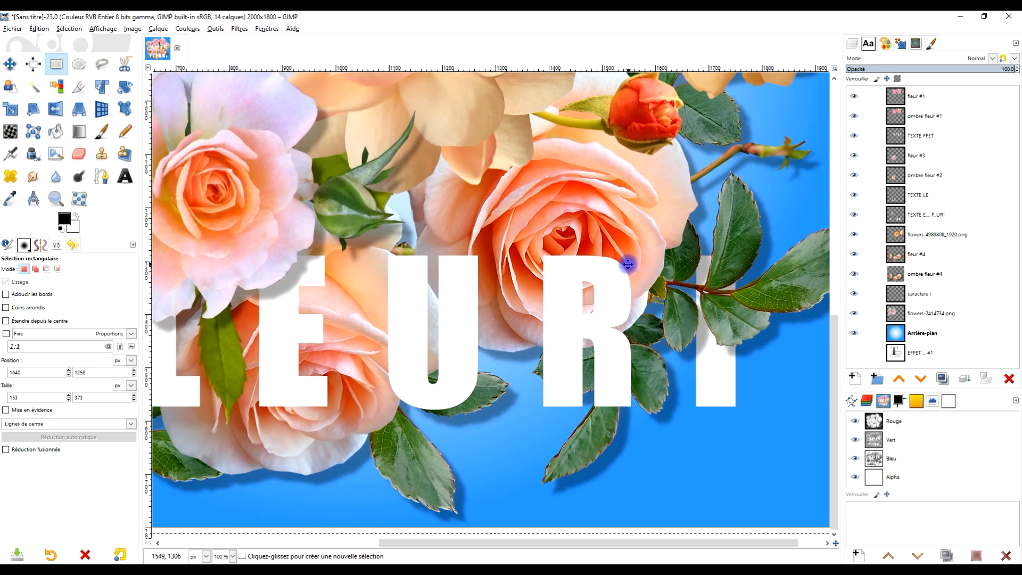
{"action": "scroll", "coordinate": [608, 255], "scroll_direction": "down", "scroll_amount": 2}
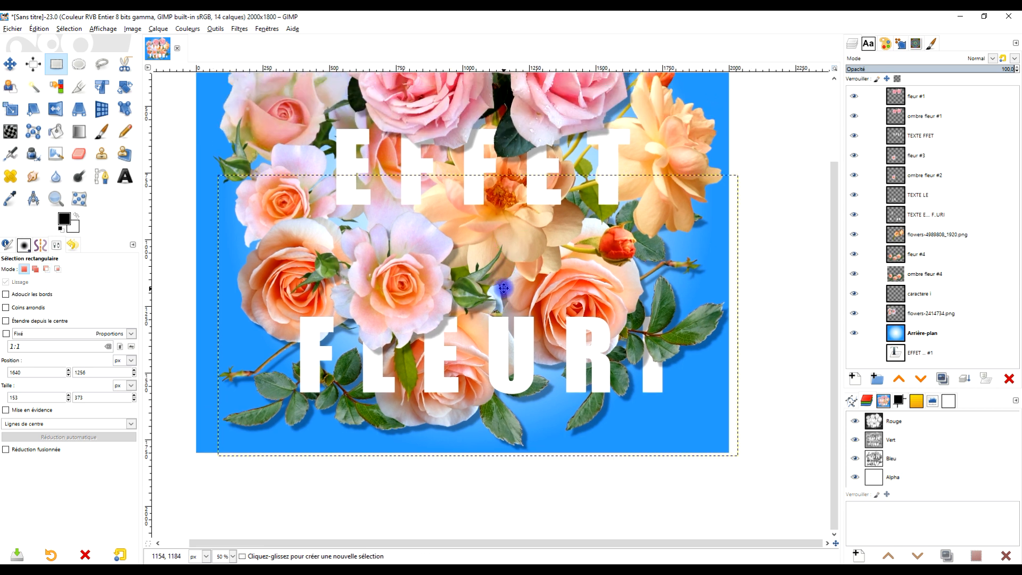
{"action": "scroll", "coordinate": [496, 288], "scroll_direction": "up", "scroll_amount": 1}
{"action": "scroll", "coordinate": [621, 262], "scroll_direction": "down", "scroll_amount": 1}
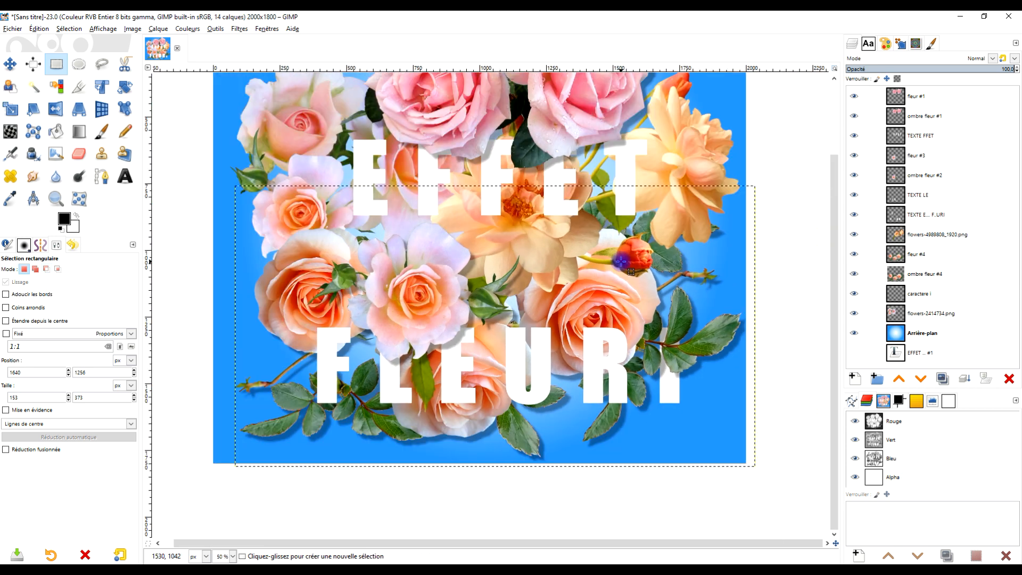
{"action": "scroll", "coordinate": [621, 261], "scroll_direction": "up", "scroll_amount": 3}
{"action": "scroll", "coordinate": [620, 262], "scroll_direction": "down", "scroll_amount": 1}
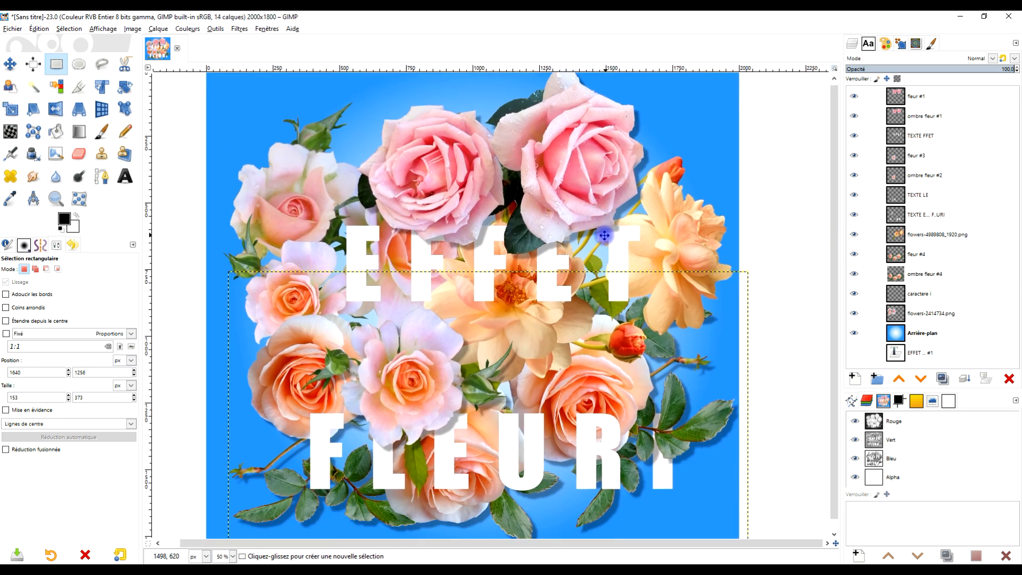
{"action": "right_click", "coordinate": [911, 274]}
{"action": "left_click", "coordinate": [877, 416]}
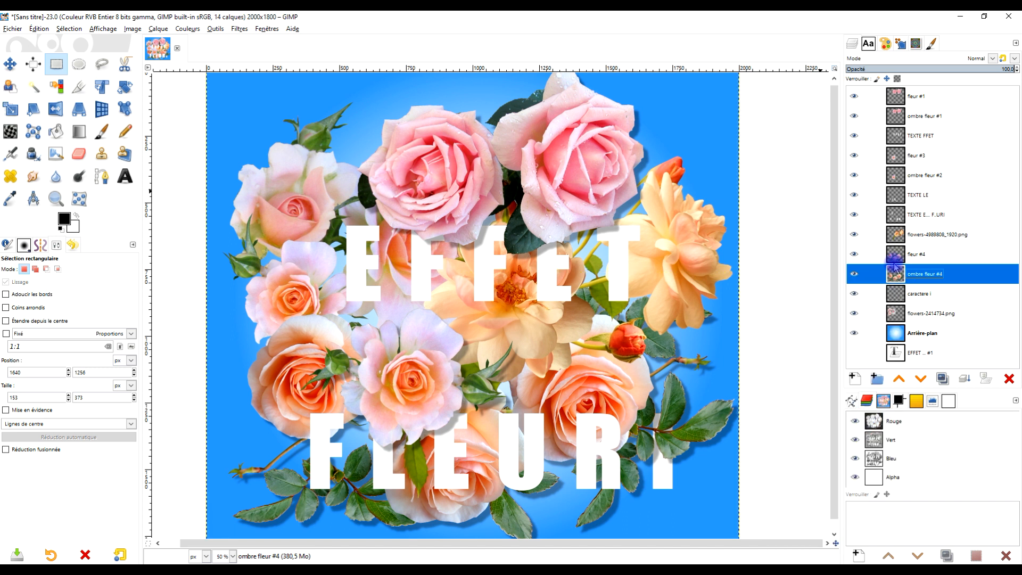
{"action": "right_click", "coordinate": [905, 254]}
{"action": "left_click", "coordinate": [878, 396]}
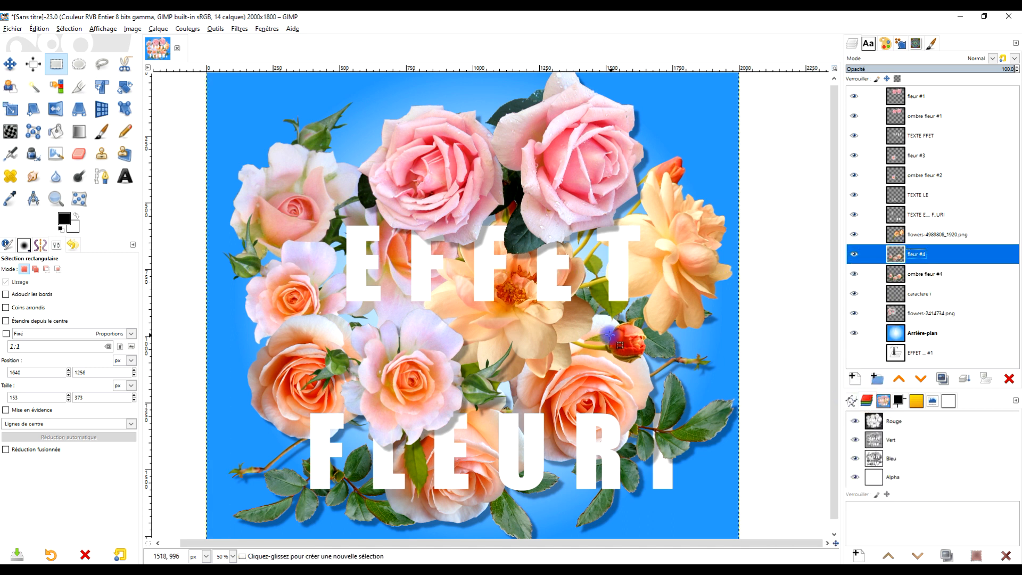
{"action": "mouse_move", "coordinate": [609, 334]}
{"action": "left_mouse_down"}
{"action": "mouse_move", "coordinate": [636, 342]}
{"action": "mouse_move", "coordinate": [621, 346]}
{"action": "left_mouse_up"}
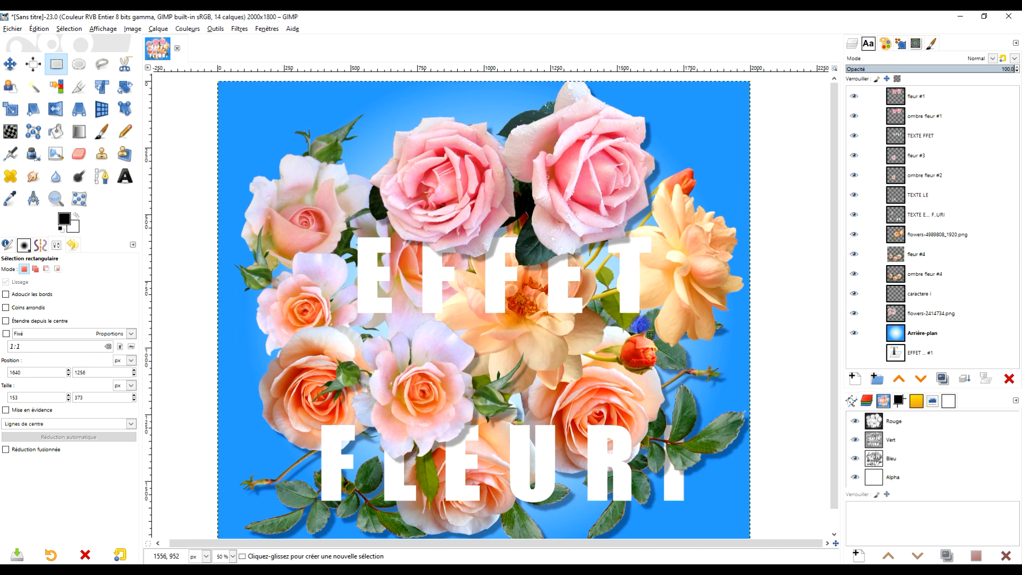
{"action": "left_click_drag", "start_coordinate": [670, 307], "coordinate": [663, 281]}
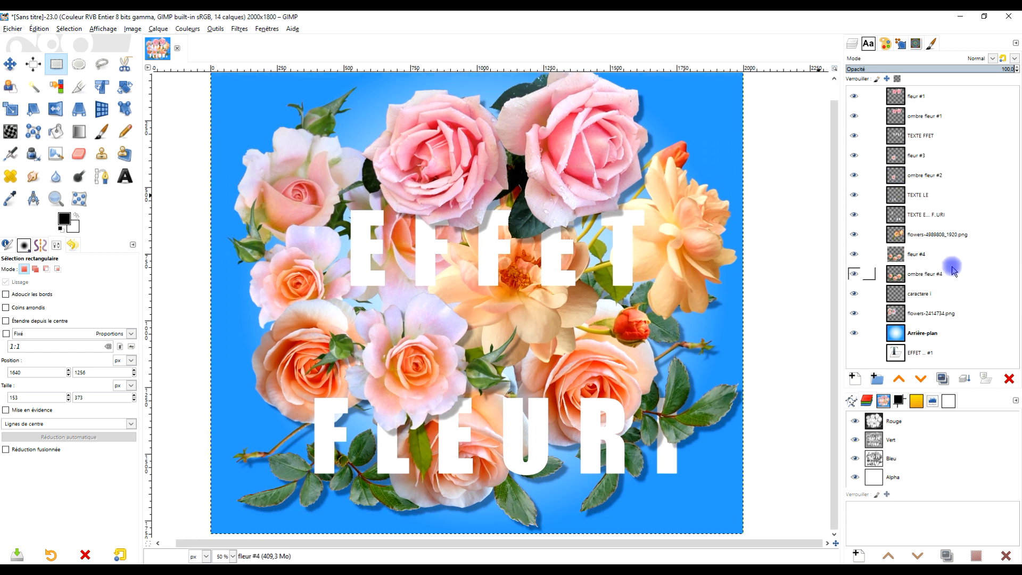
{"action": "left_click", "coordinate": [900, 239]}
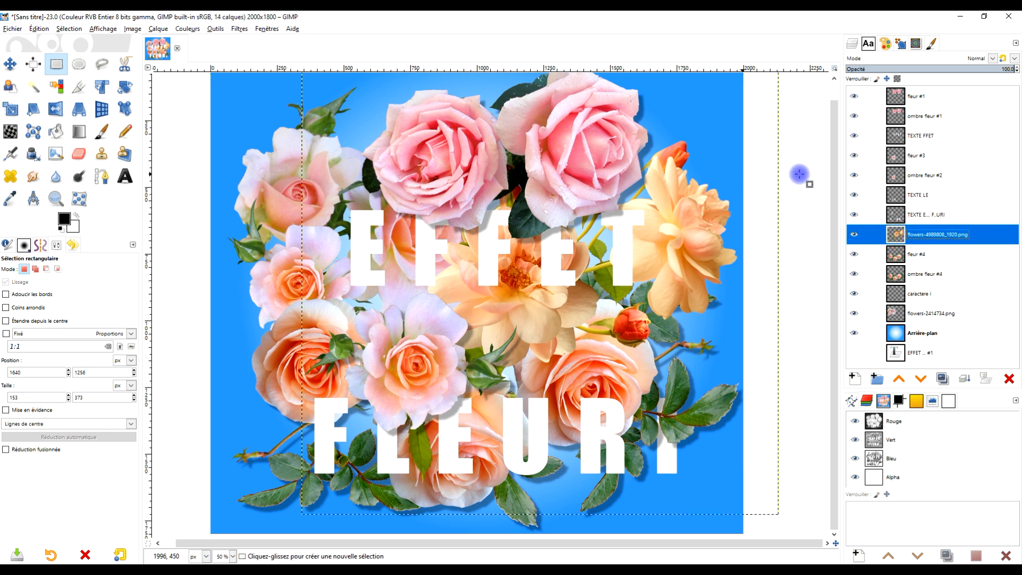
Apply Hue-Saturation to the fleur #1 layer with saturation 100 and lightness 0.
{"action": "left_click", "coordinate": [896, 98]}
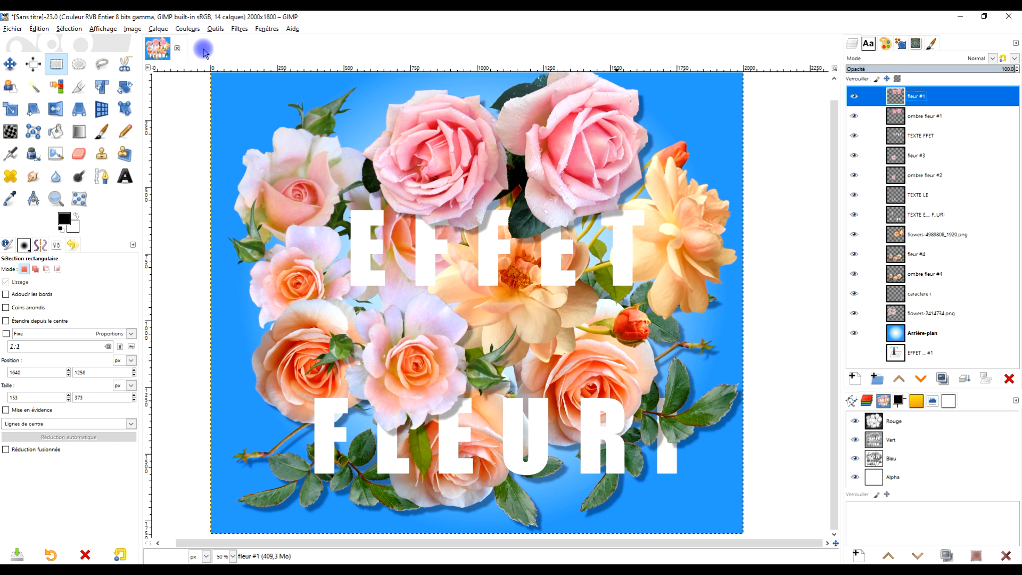
{"action": "left_click", "coordinate": [188, 30]}
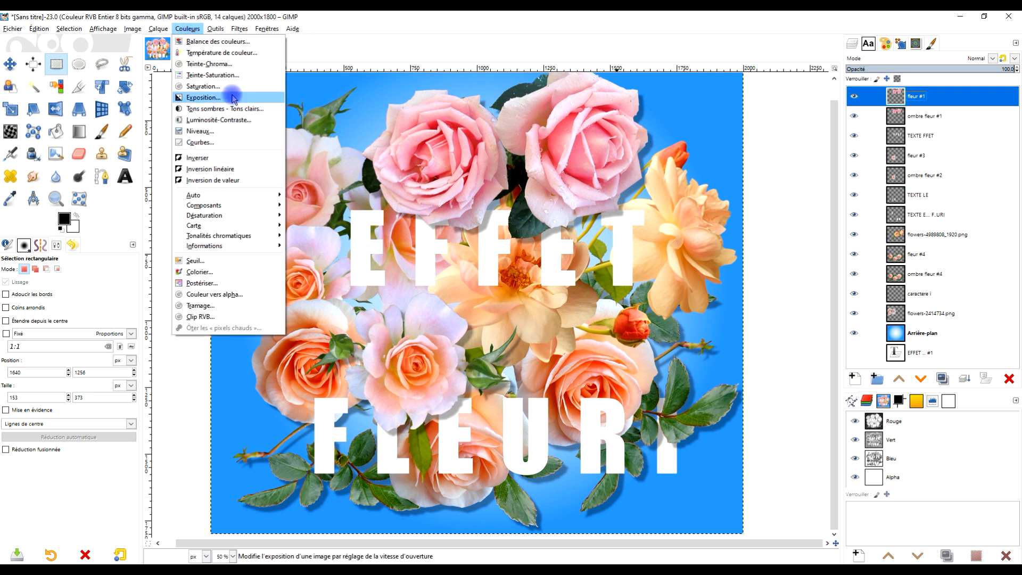
{"action": "left_click", "coordinate": [213, 75]}
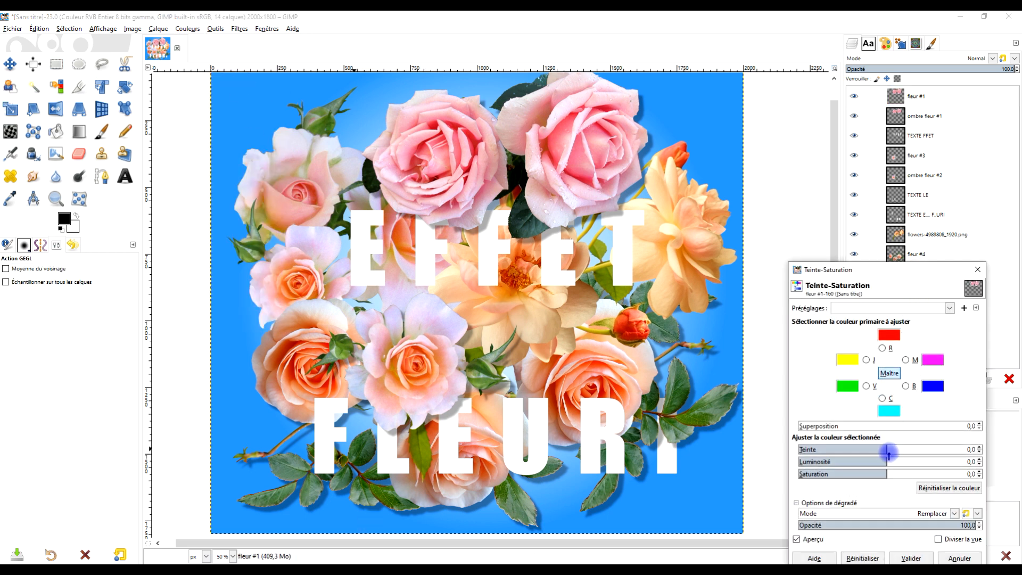
{"action": "left_click_drag", "start_coordinate": [897, 471], "coordinate": [988, 470]}
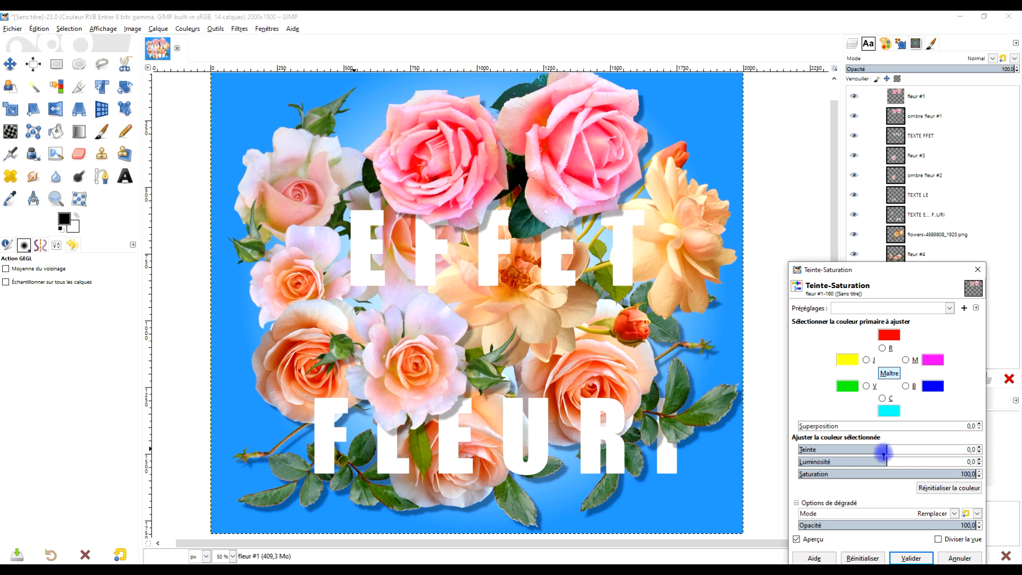
{"action": "left_click_drag", "start_coordinate": [887, 461], "coordinate": [879, 463]}
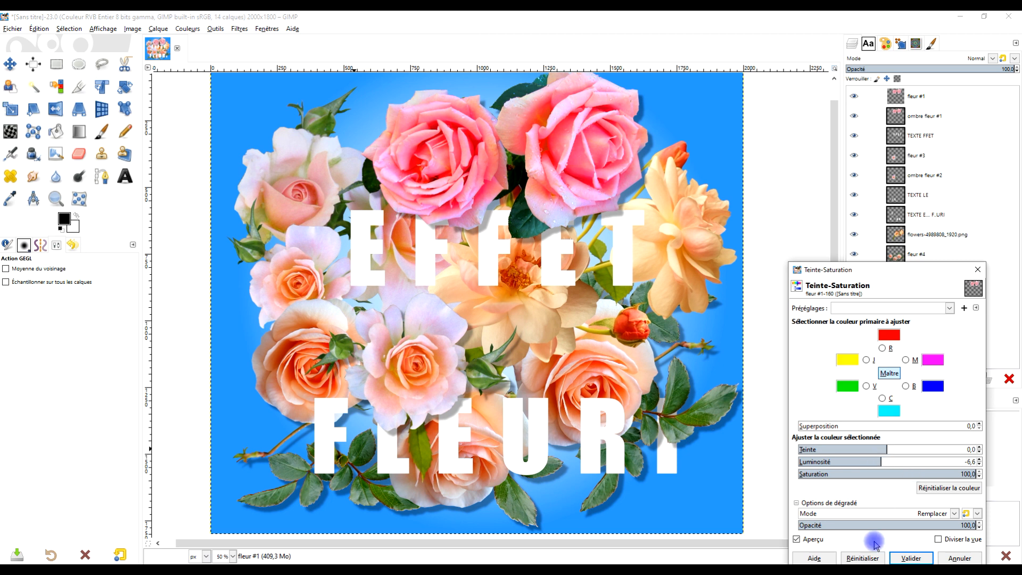
{"action": "left_click_drag", "start_coordinate": [883, 462], "coordinate": [887, 462]}
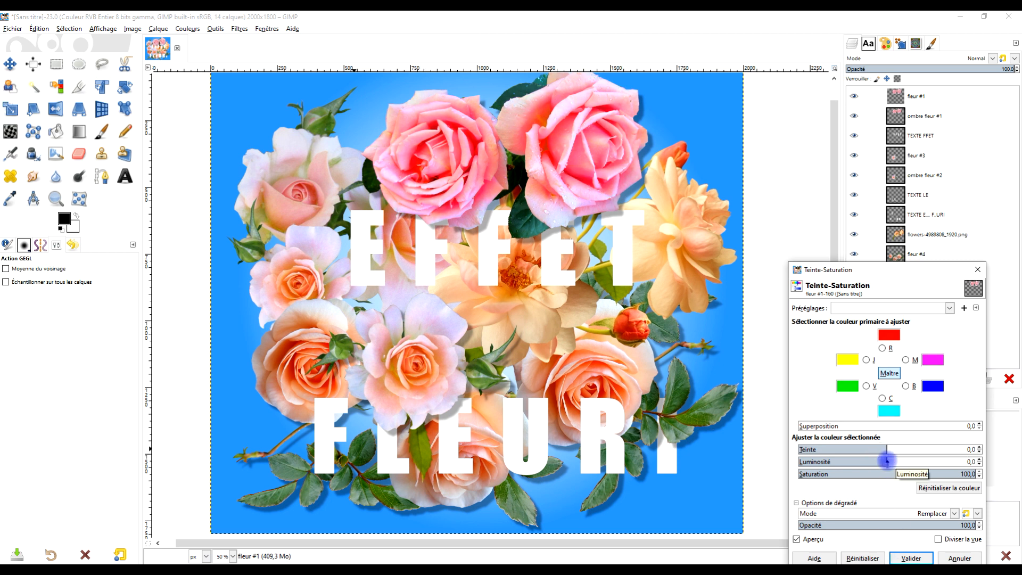
{"action": "left_click", "coordinate": [911, 557]}
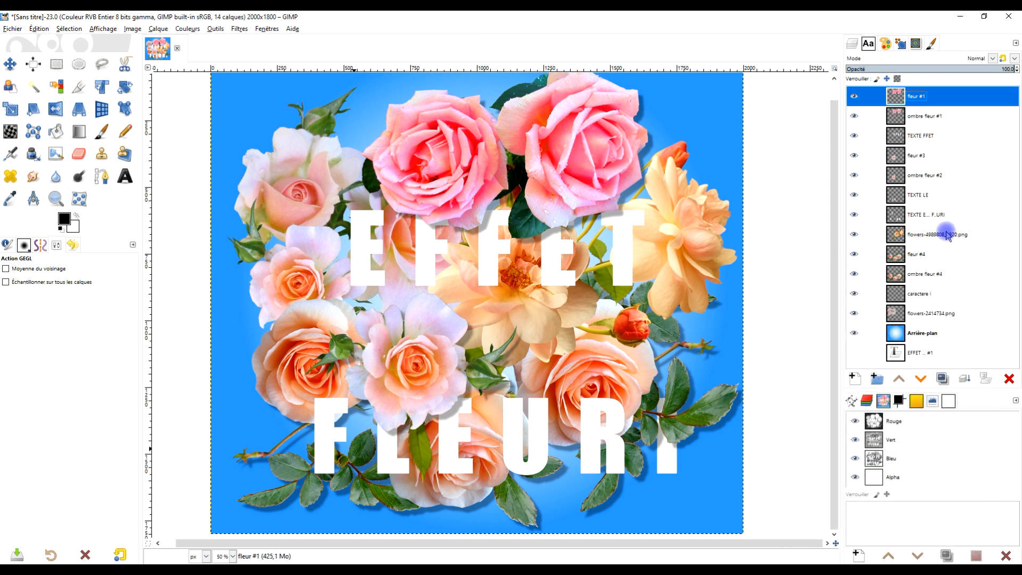
Rename the fleur #3 layer as fleur #2.
{"action": "left_click", "coordinate": [905, 157]}
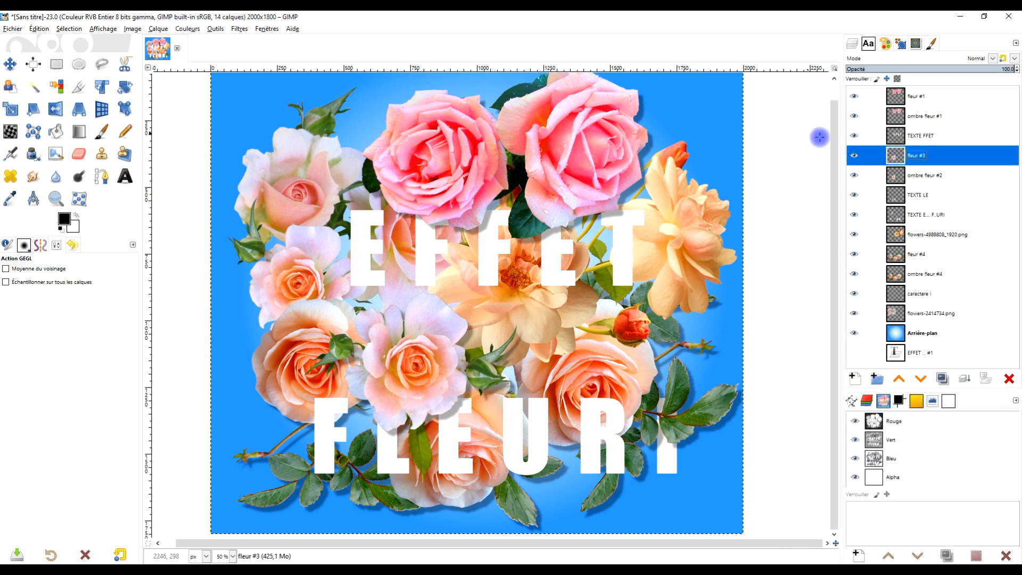
{"action": "double_click", "coordinate": [920, 155]}
{"action": "key", "text": "BackSpace"}
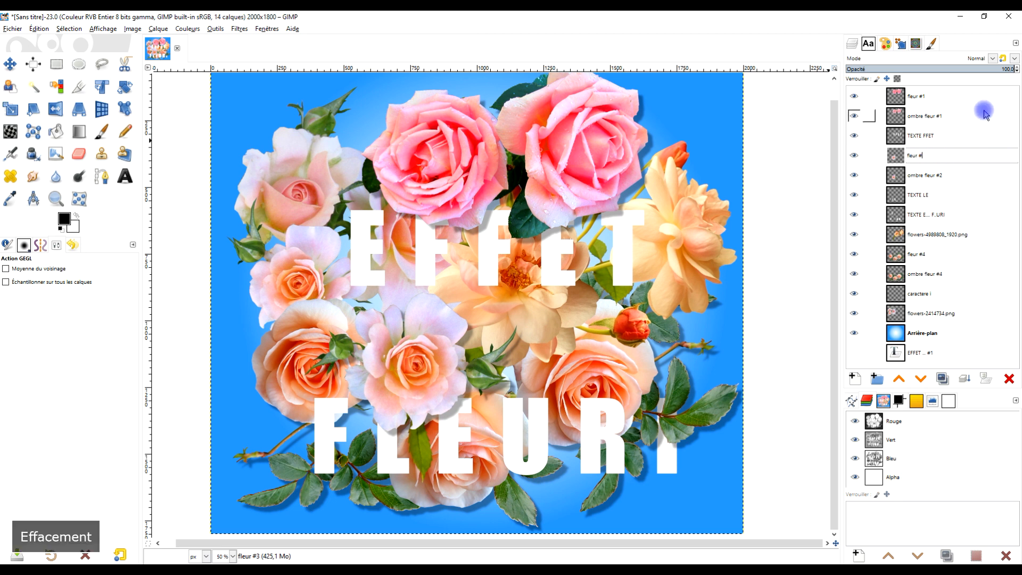
{"action": "type", "text": "2"}
{"action": "key", "text": "Return"}
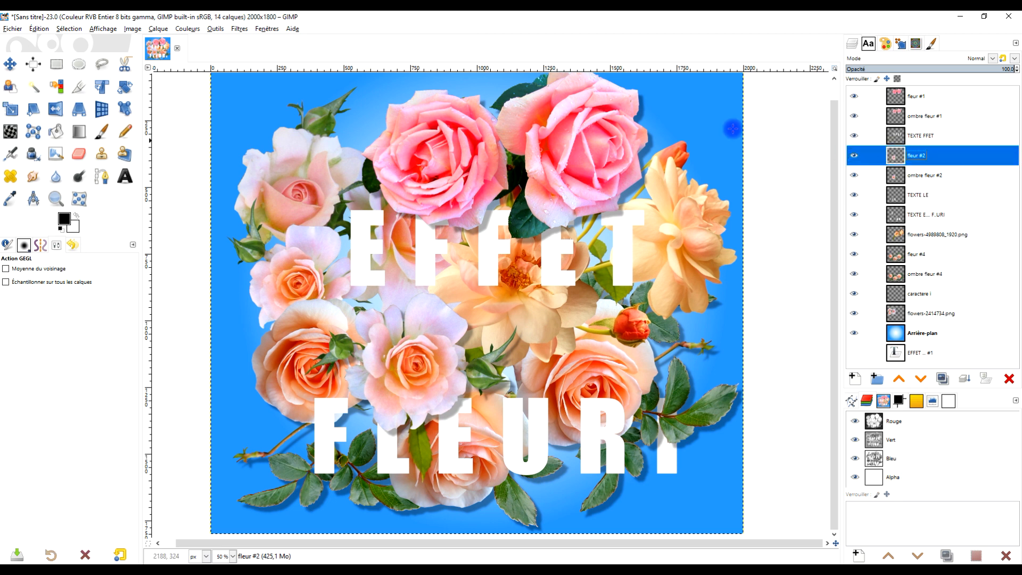
Apply Hue-Saturation to the fleur #2 layer with hue -1.1, lightness 10.2 and saturation 100.
{"action": "left_click", "coordinate": [238, 30]}
{"action": "left_click", "coordinate": [252, 54]}
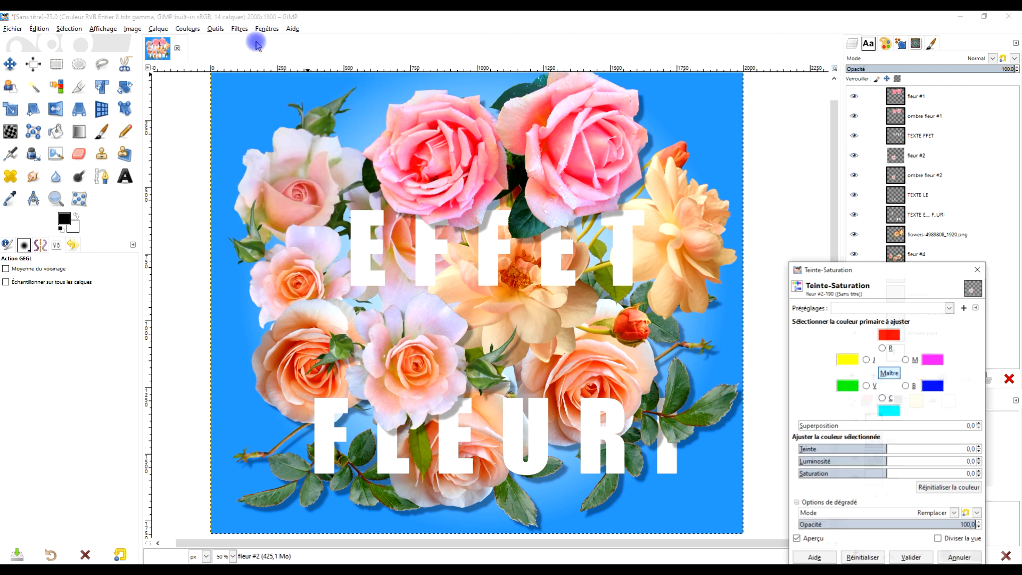
{"action": "left_click_drag", "start_coordinate": [893, 275], "coordinate": [852, 242]}
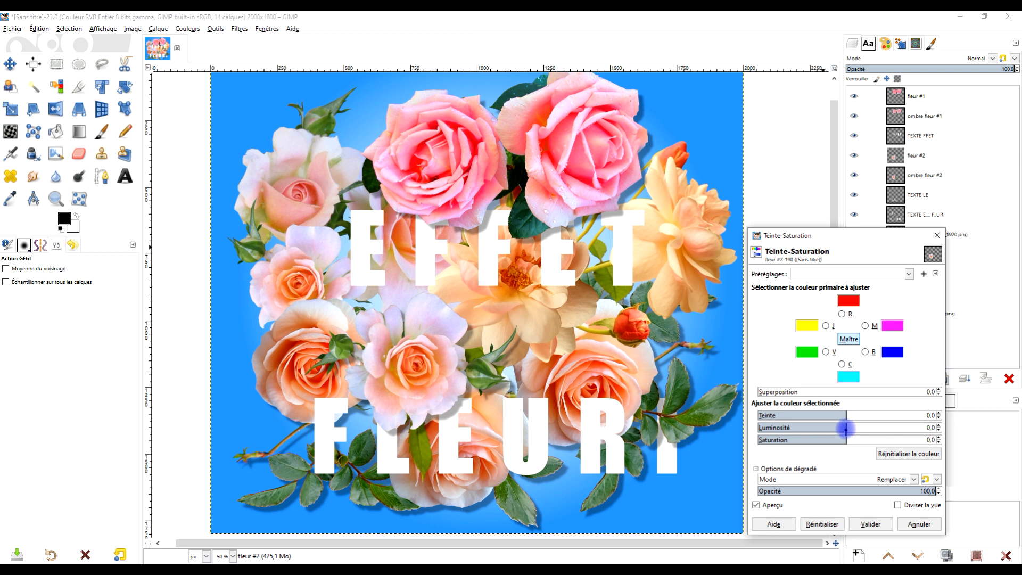
{"action": "left_click_drag", "start_coordinate": [849, 440], "coordinate": [953, 436]}
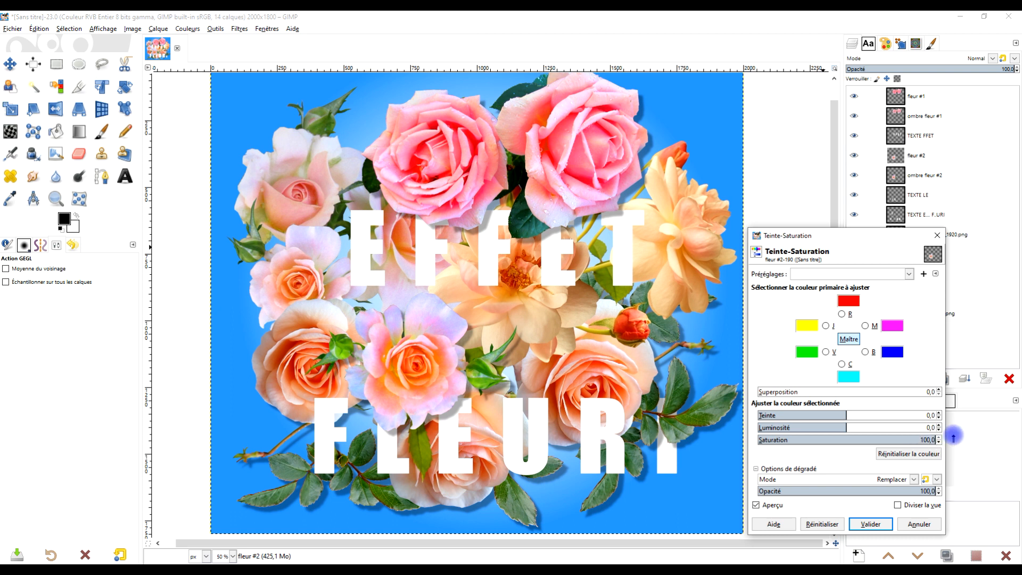
{"action": "left_click_drag", "start_coordinate": [844, 426], "coordinate": [847, 425]}
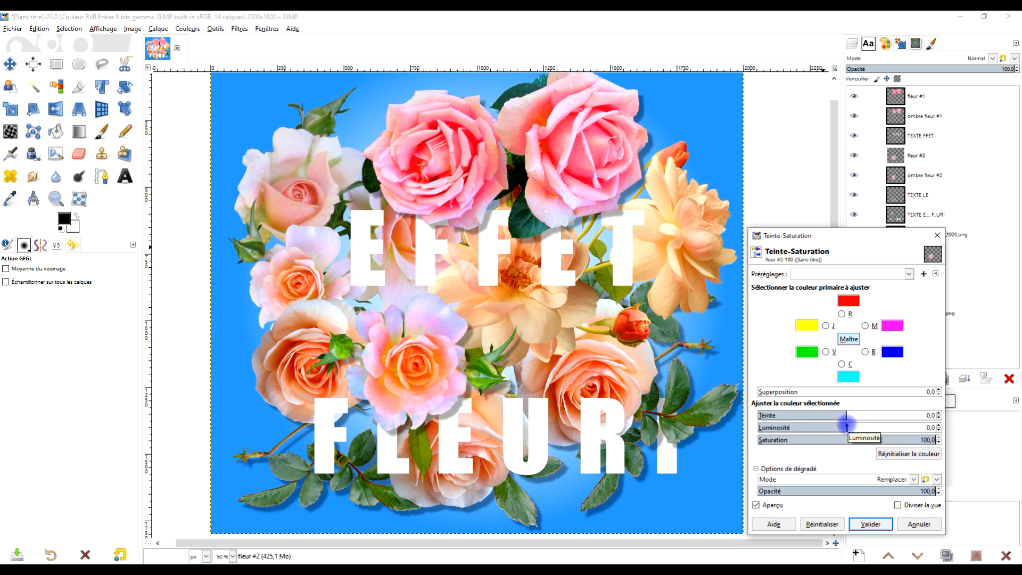
{"action": "mouse_move", "coordinate": [847, 414]}
{"action": "left_mouse_down"}
{"action": "mouse_move", "coordinate": [837, 416]}
{"action": "mouse_move", "coordinate": [855, 416]}
{"action": "mouse_move", "coordinate": [844, 416]}
{"action": "left_mouse_up"}
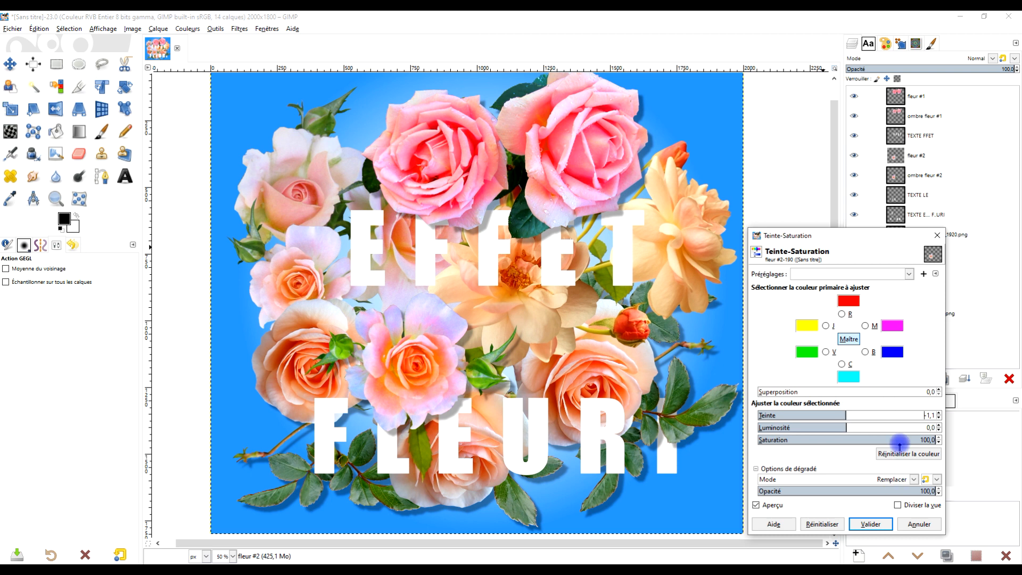
{"action": "left_click", "coordinate": [853, 428]}
{"action": "left_click_drag", "start_coordinate": [853, 428], "coordinate": [856, 428]}
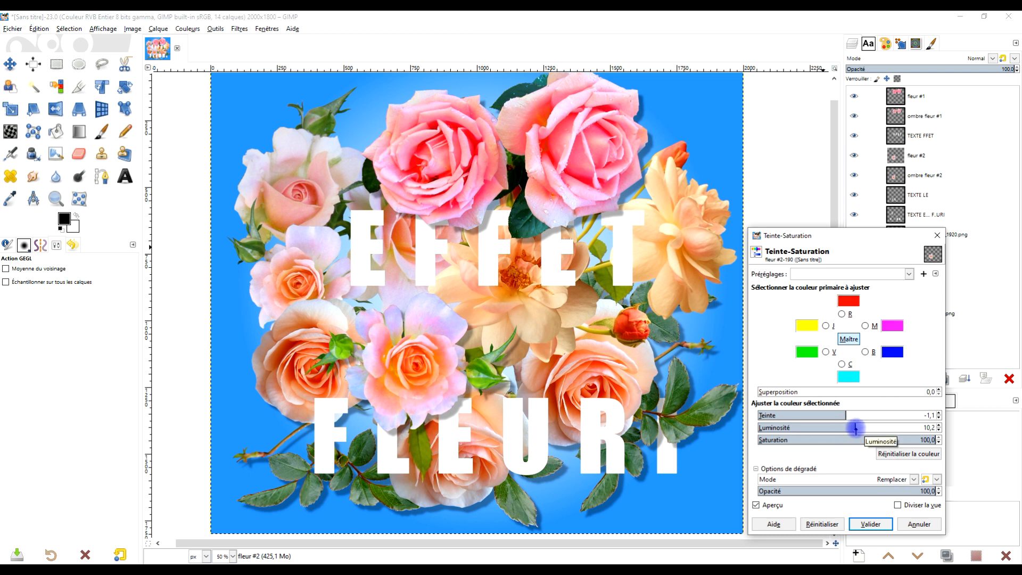
{"action": "left_click", "coordinate": [871, 523]}
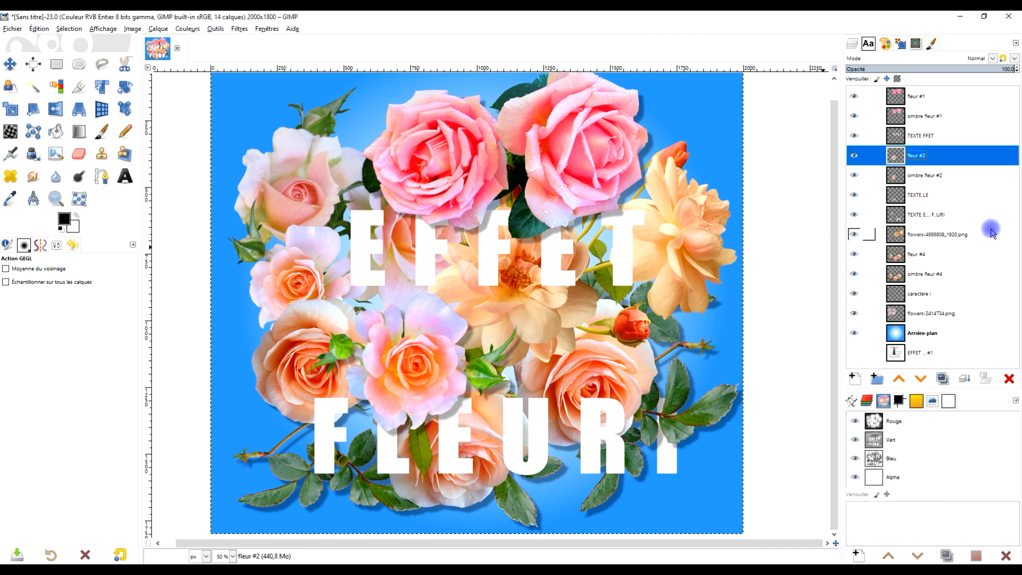
Identify the flowers-4989808_1920.png layer by toggling its visibility, and apply Hue-Saturation to it with lightness -18 and saturation 83.2.
{"action": "left_click", "coordinate": [913, 243]}
{"action": "left_click", "coordinate": [855, 236]}
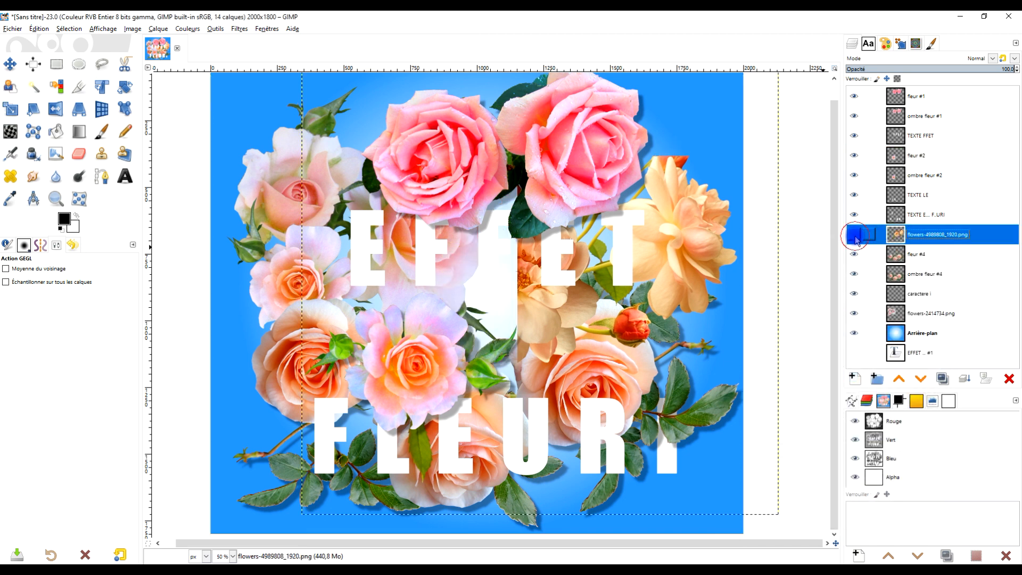
{"action": "left_click", "coordinate": [855, 236]}
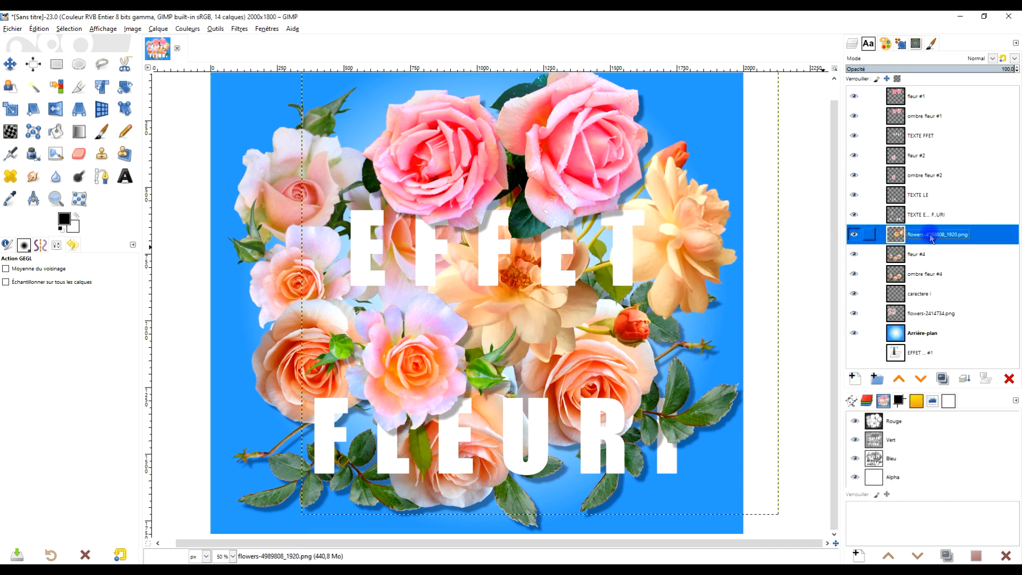
{"action": "left_click", "coordinate": [184, 30]}
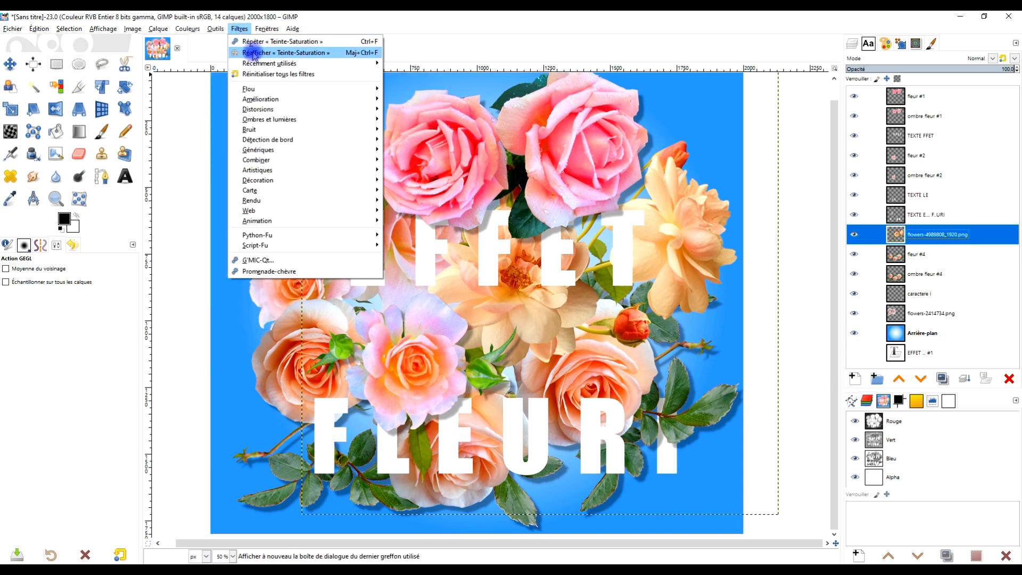
{"action": "left_click", "coordinate": [367, 52]}
{"action": "left_click_drag", "start_coordinate": [850, 440], "coordinate": [921, 436]}
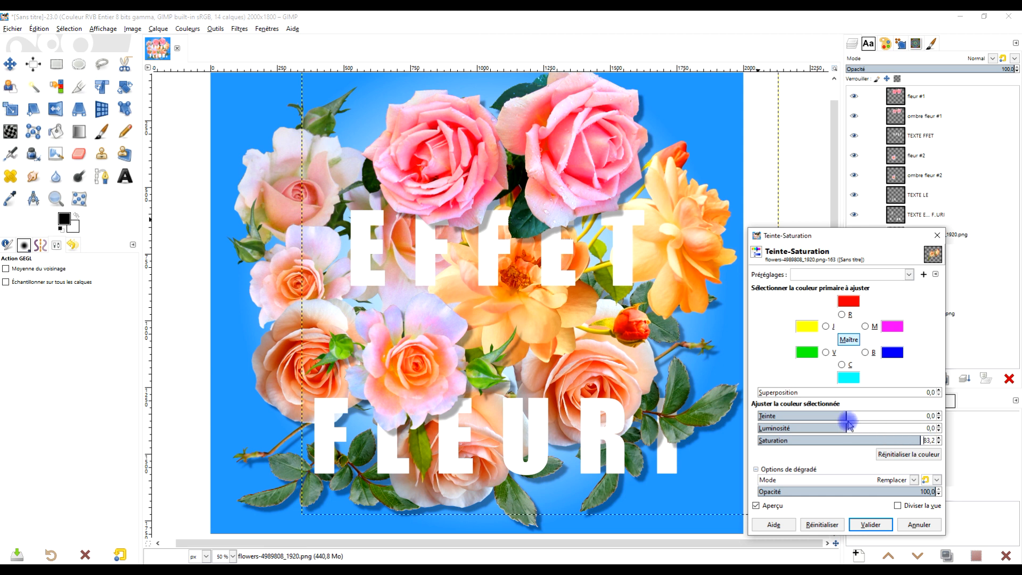
{"action": "mouse_move", "coordinate": [848, 428]}
{"action": "left_mouse_down"}
{"action": "mouse_move", "coordinate": [858, 428]}
{"action": "mouse_move", "coordinate": [832, 428]}
{"action": "left_mouse_up"}
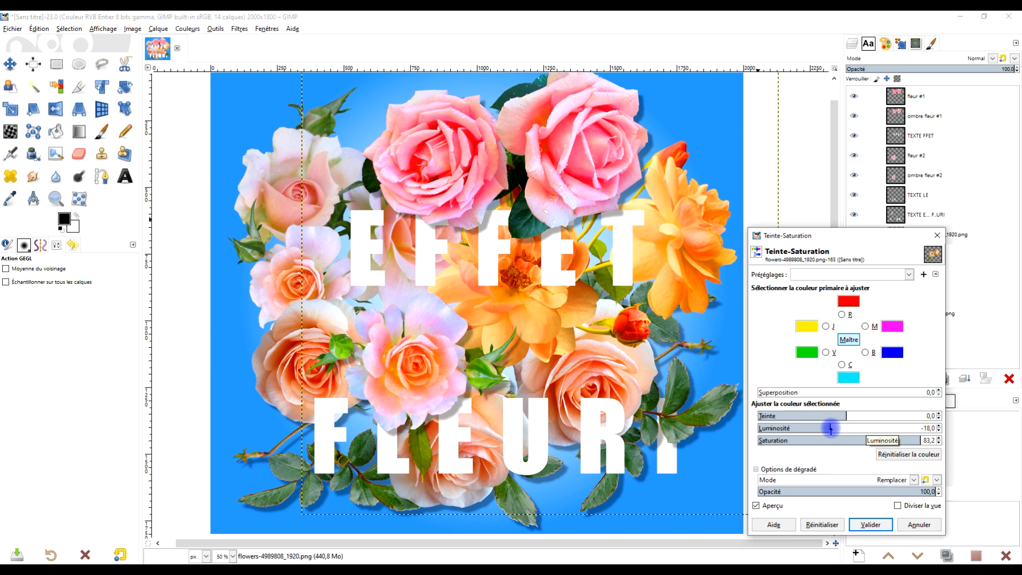
{"action": "left_click", "coordinate": [870, 524]}
Apply Hue-Saturation to the fleur #4 layer with saturation 63.5.
{"action": "left_click", "coordinate": [889, 256]}
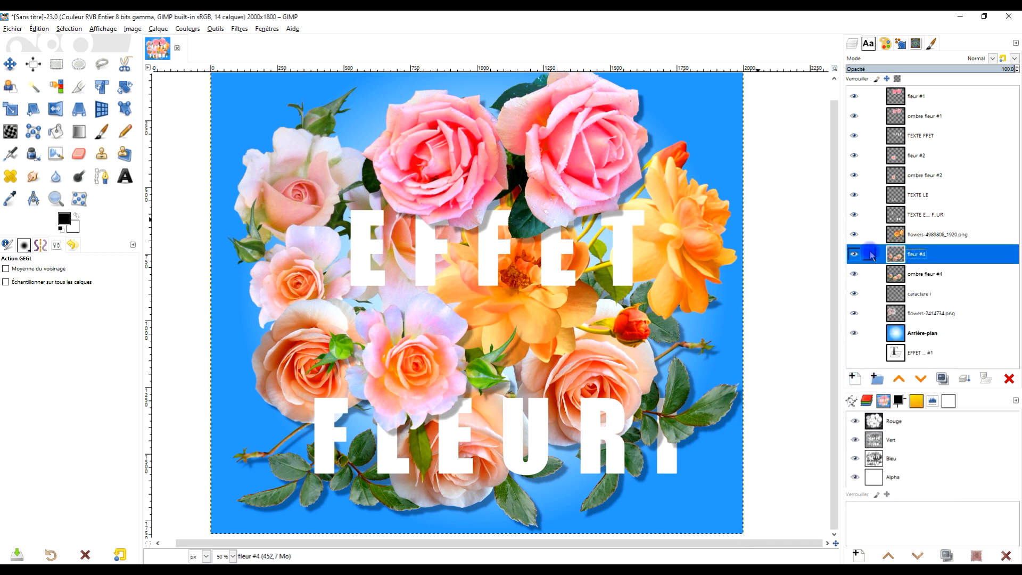
{"action": "left_click", "coordinate": [238, 29]}
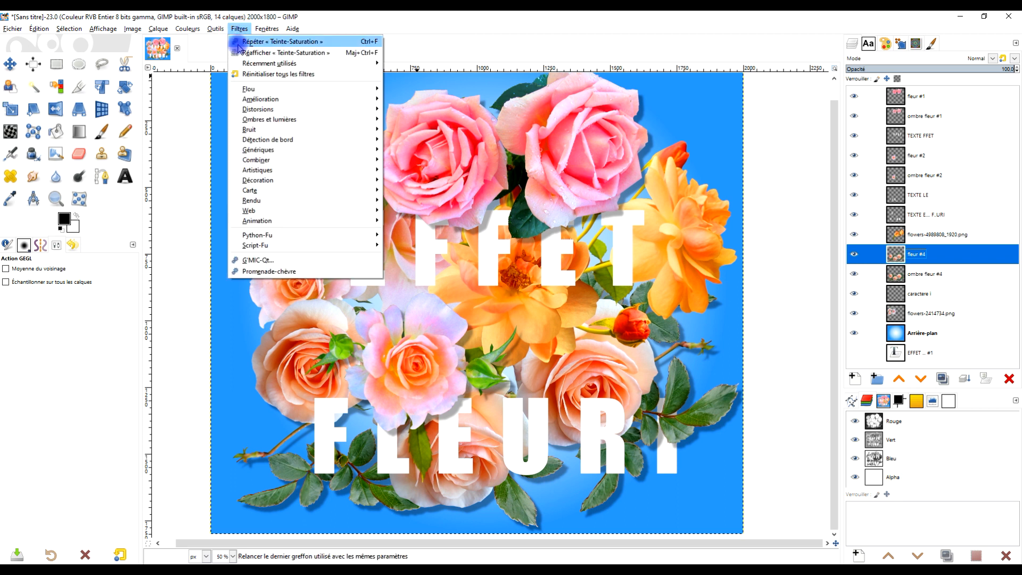
{"action": "left_click", "coordinate": [247, 51]}
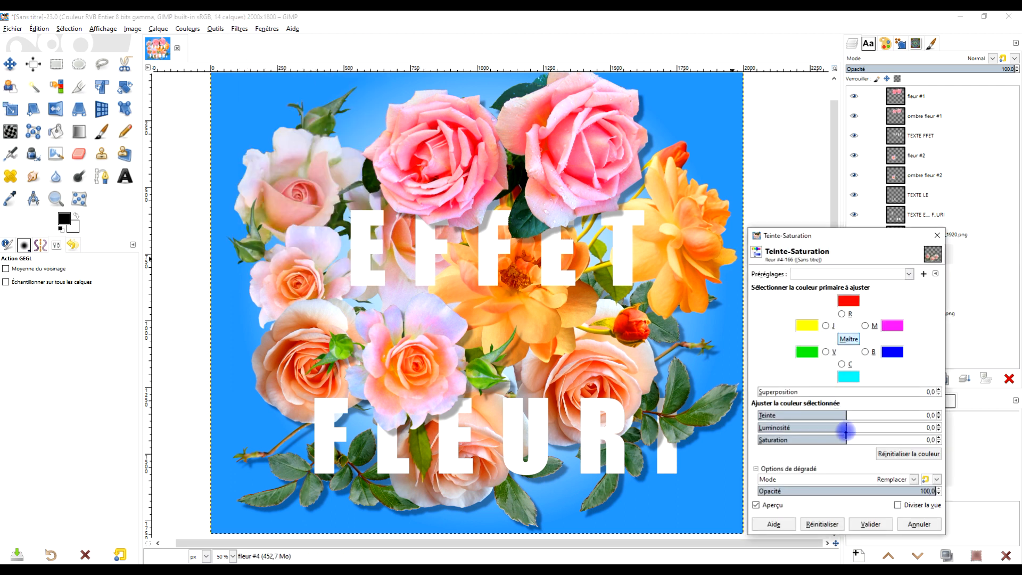
{"action": "left_click_drag", "start_coordinate": [848, 438], "coordinate": [903, 437]}
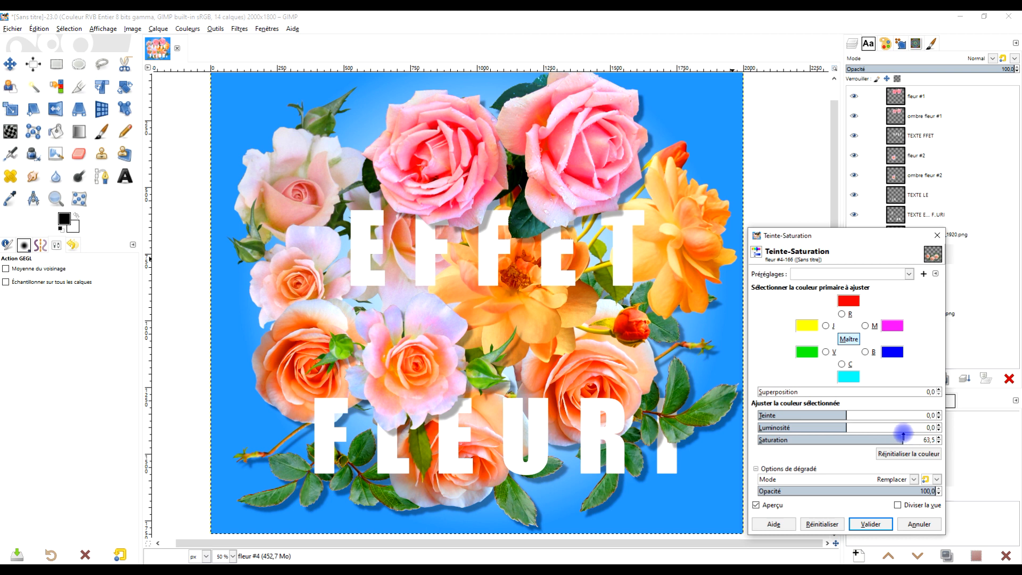
{"action": "left_click", "coordinate": [871, 524]}
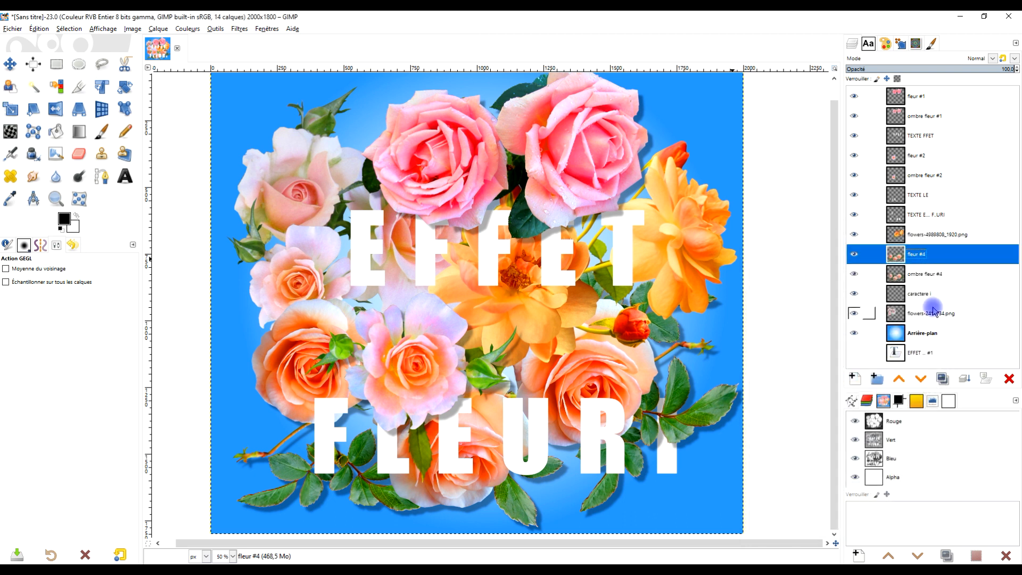
Apply Hue-Saturation to the flowers-2414734.png layer with hue -1.1, lightness 11.4 and saturation 100.
{"action": "left_click", "coordinate": [897, 319]}
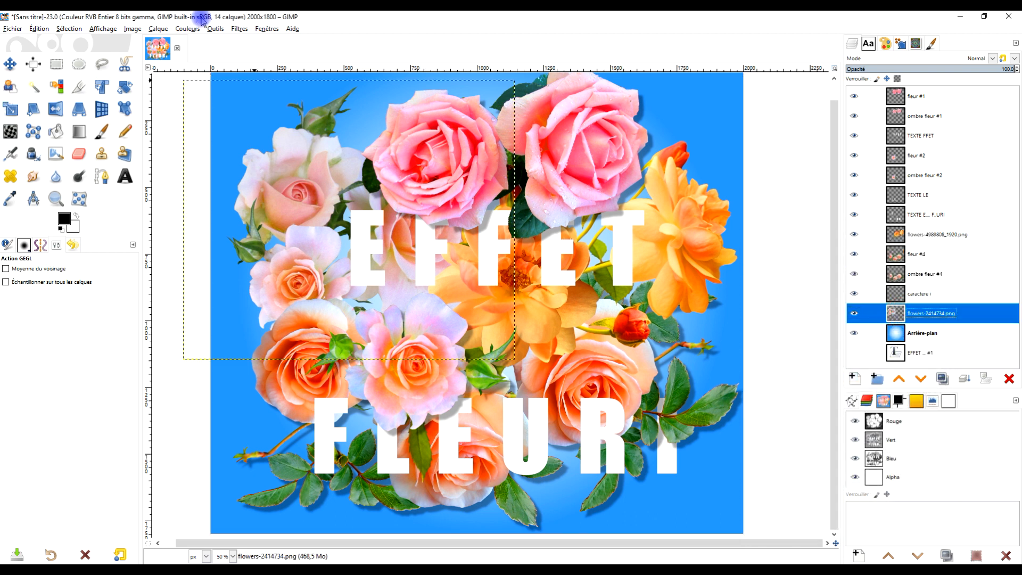
{"action": "left_click", "coordinate": [240, 29]}
{"action": "left_click", "coordinate": [266, 58]}
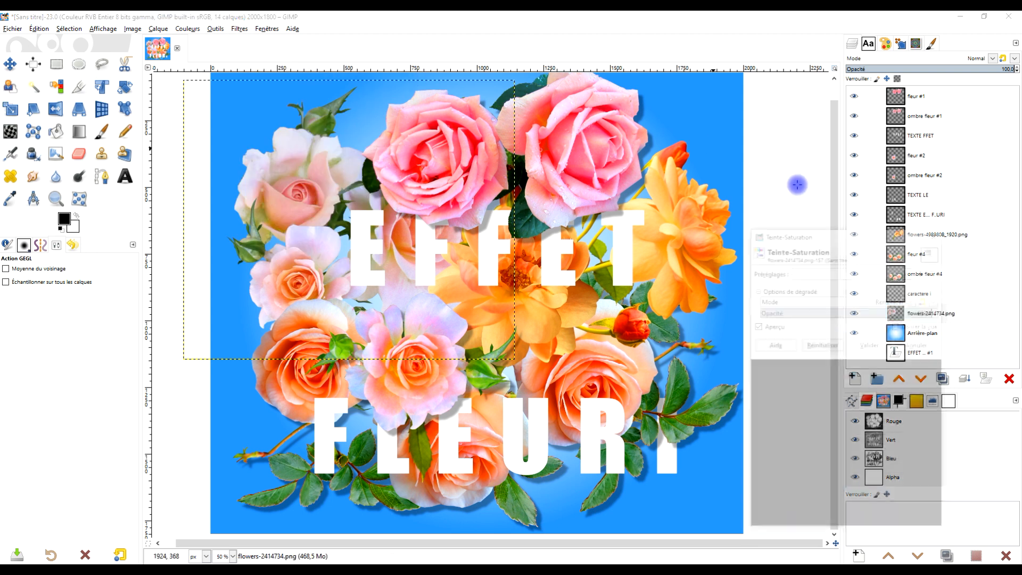
{"action": "left_click_drag", "start_coordinate": [882, 437], "coordinate": [931, 440]}
{"action": "mouse_move", "coordinate": [838, 427]}
{"action": "left_mouse_down"}
{"action": "mouse_move", "coordinate": [869, 426]}
{"action": "mouse_move", "coordinate": [856, 427]}
{"action": "left_mouse_up"}
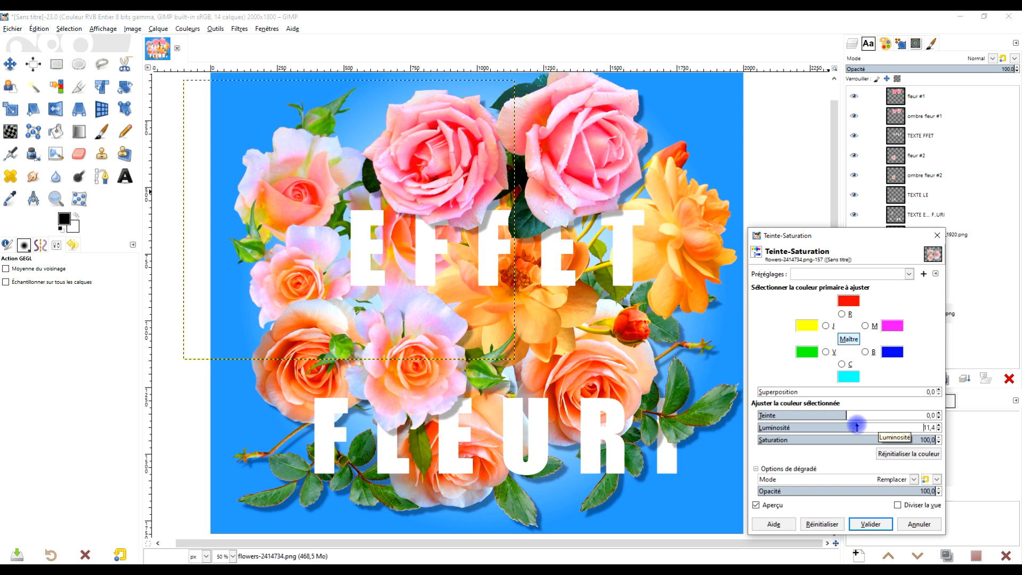
{"action": "left_click", "coordinate": [844, 415]}
{"action": "left_click_drag", "start_coordinate": [844, 415], "coordinate": [846, 415]}
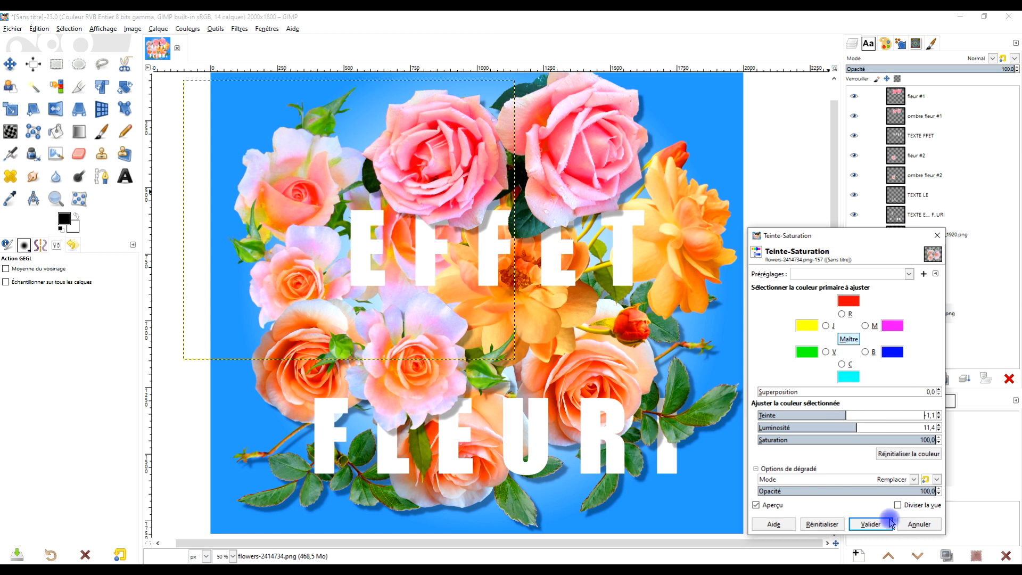
{"action": "left_click", "coordinate": [873, 523]}
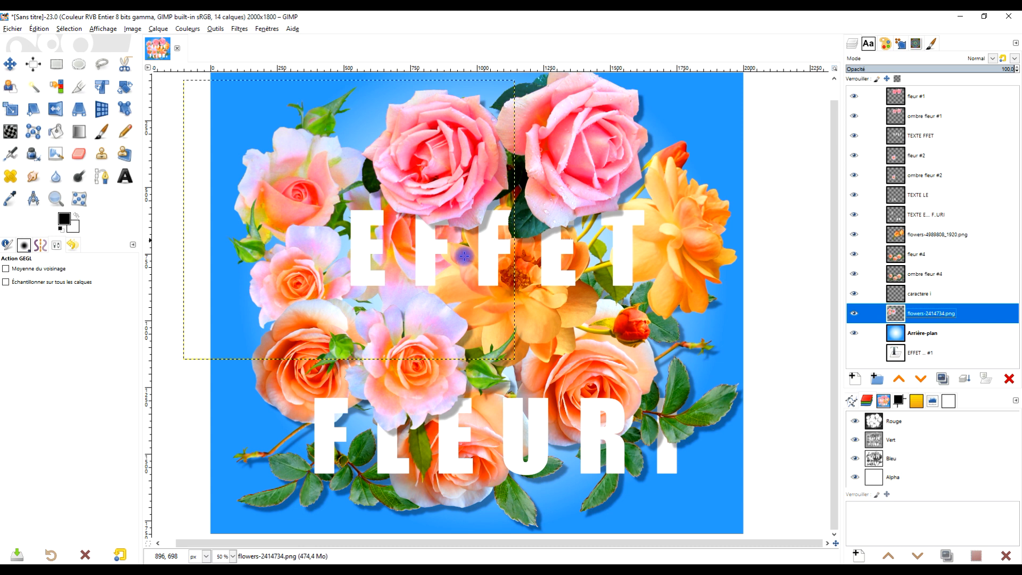
Resize the flowers-2414734.png layer to the dimensions of the image.
{"action": "right_click", "coordinate": [904, 315]}
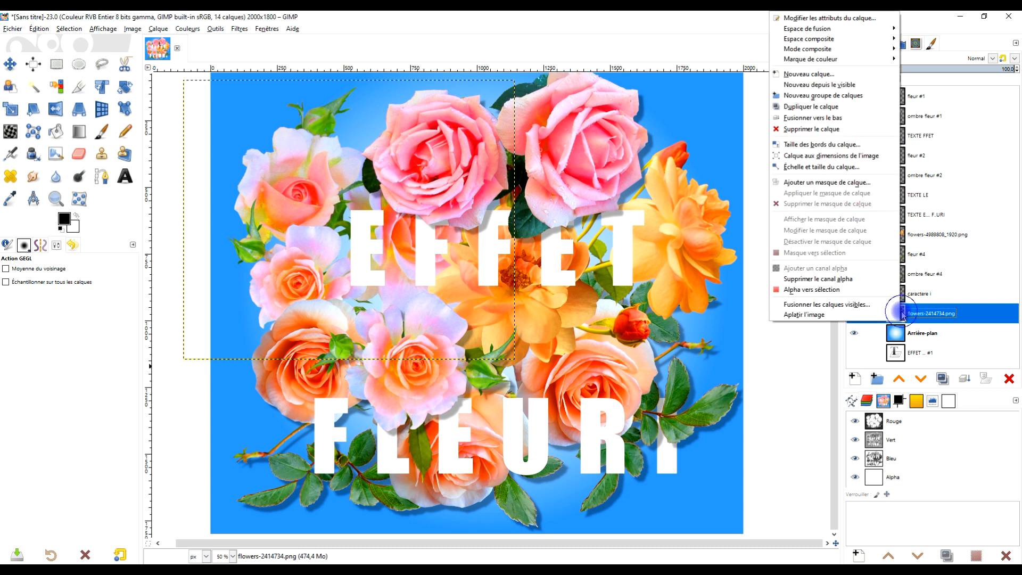
{"action": "left_click", "coordinate": [862, 156]}
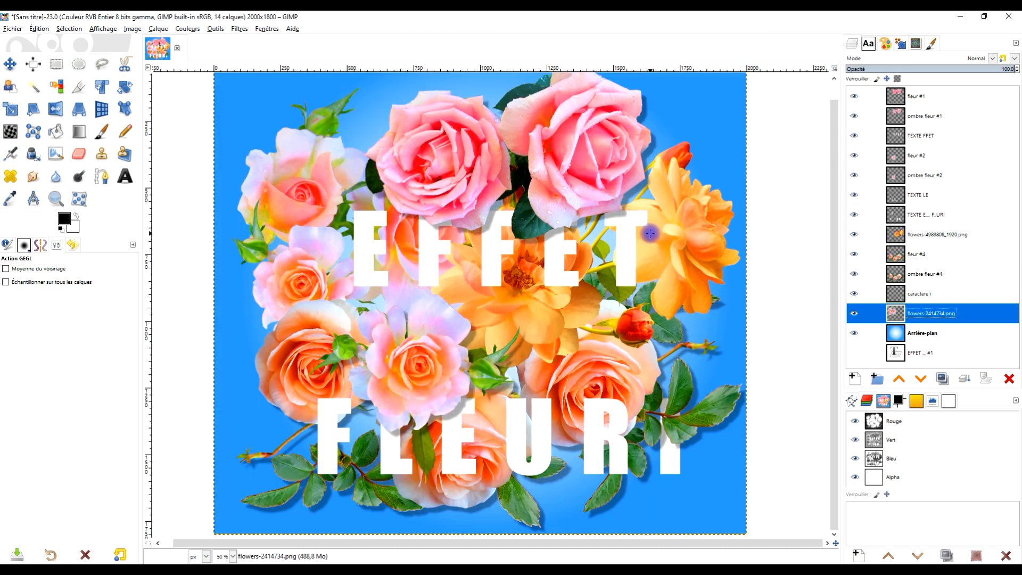
Widen the canvas area by narrowing the layers dock and frame the whole composition with the Zoom tool.
{"action": "left_click_drag", "start_coordinate": [626, 243], "coordinate": [622, 248]}
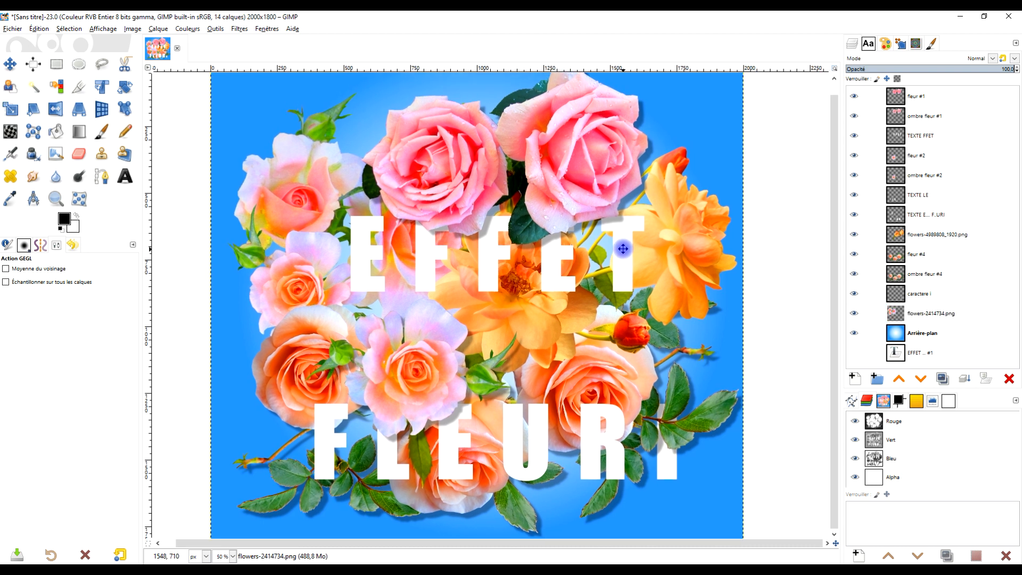
{"action": "left_click_drag", "start_coordinate": [841, 266], "coordinate": [880, 265]}
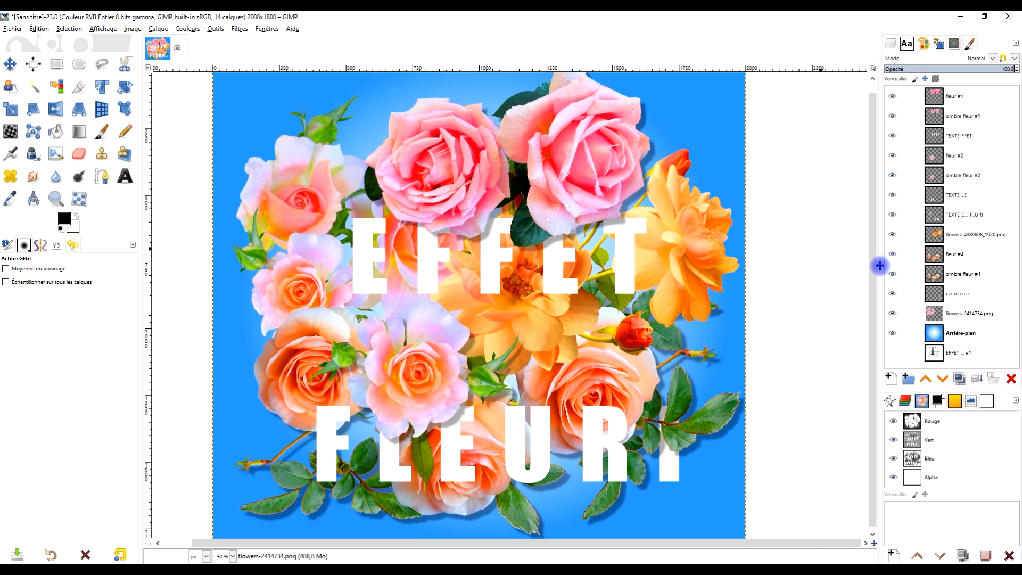
{"action": "left_click_drag", "start_coordinate": [668, 234], "coordinate": [674, 242]}
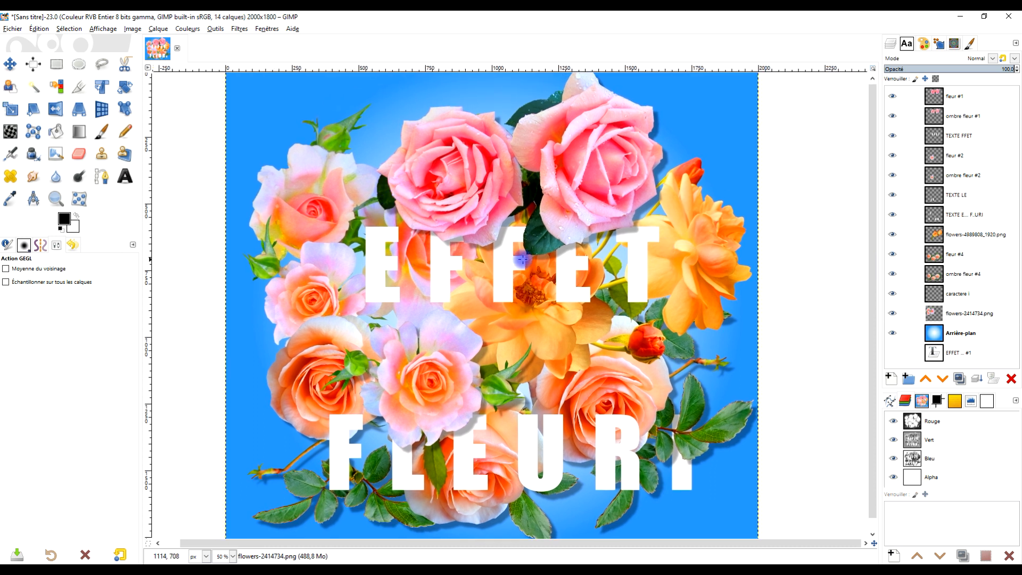
{"action": "scroll", "coordinate": [430, 238], "scroll_direction": "down", "scroll_amount": 1}
{"action": "left_click", "coordinate": [56, 199]}
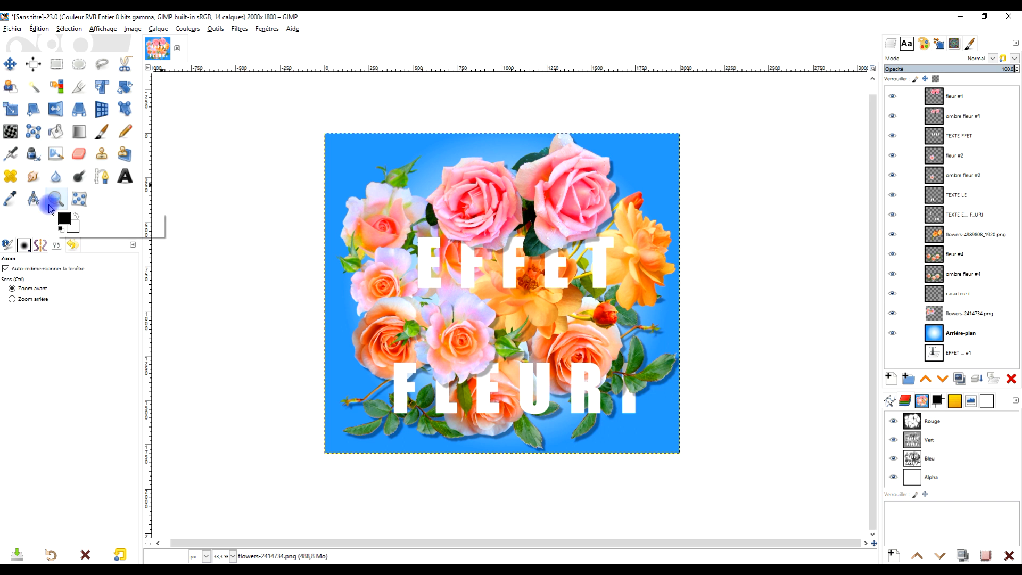
{"action": "left_click_drag", "start_coordinate": [318, 129], "coordinate": [681, 456]}
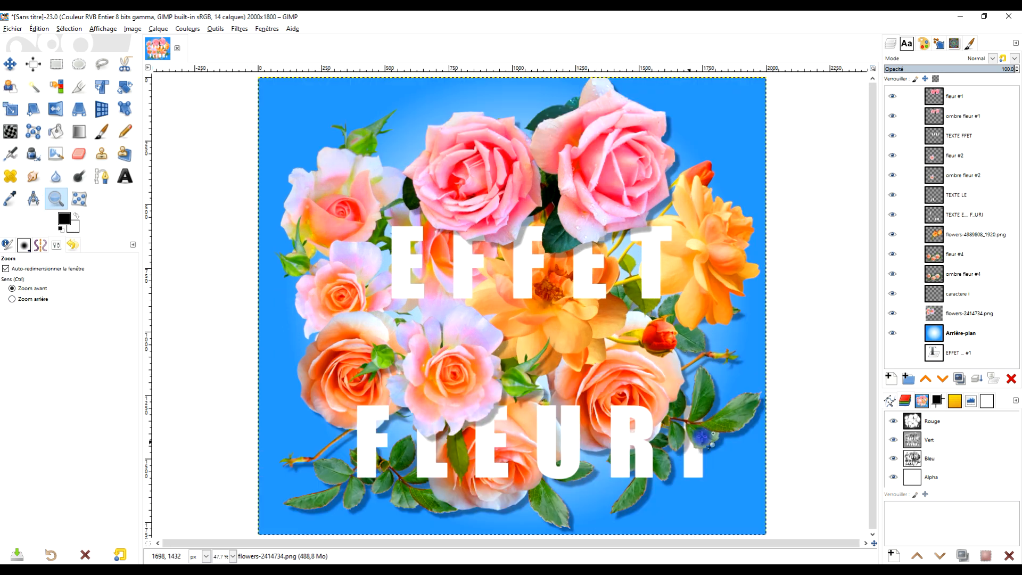
Check the ombre fleur #1 layer by toggling its visibility, and reduce its opacity to about 83.7.
{"action": "left_click", "coordinate": [944, 336]}
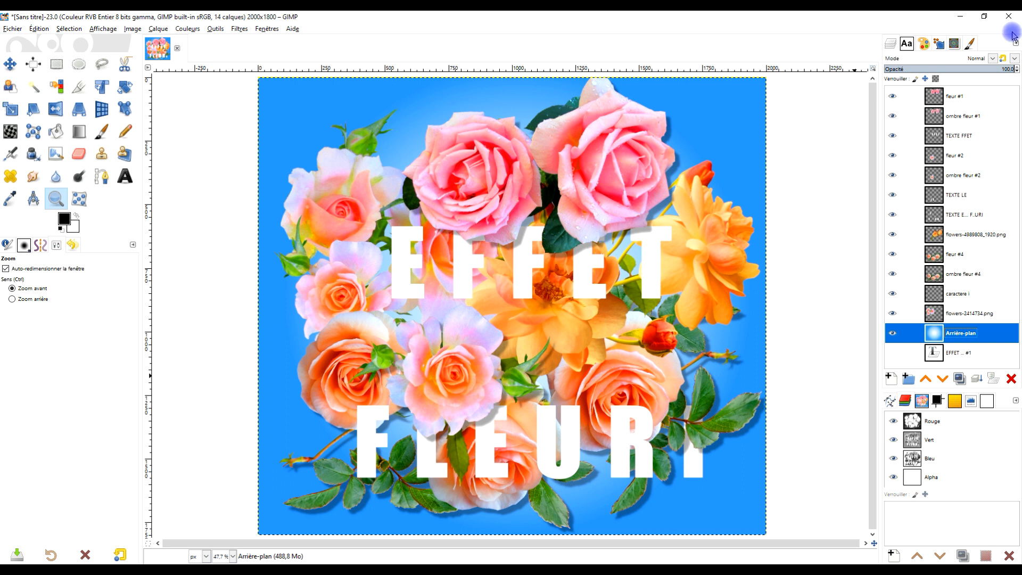
{"action": "left_click", "coordinate": [979, 116]}
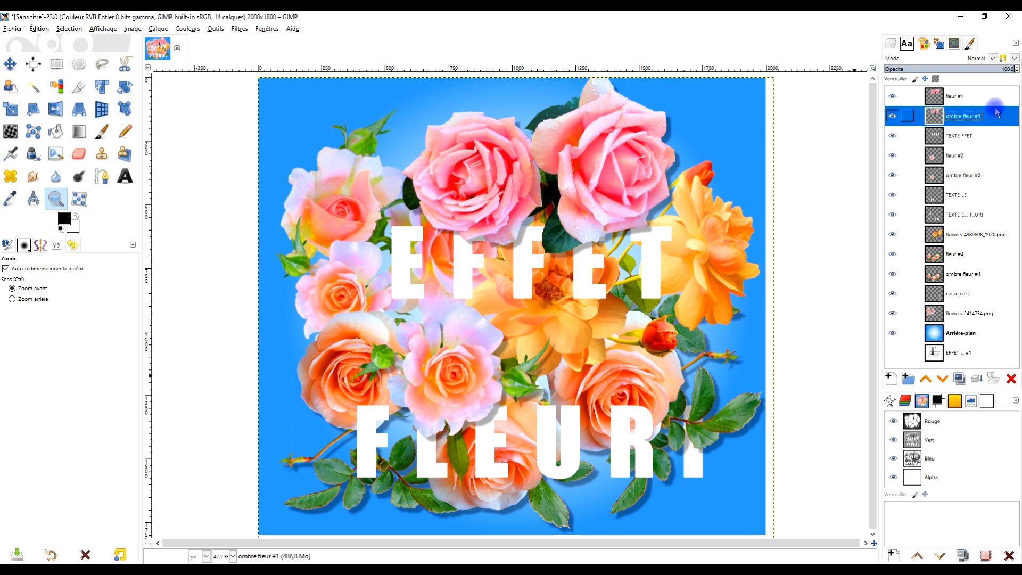
{"action": "left_click", "coordinate": [892, 117]}
{"action": "left_click", "coordinate": [893, 116]}
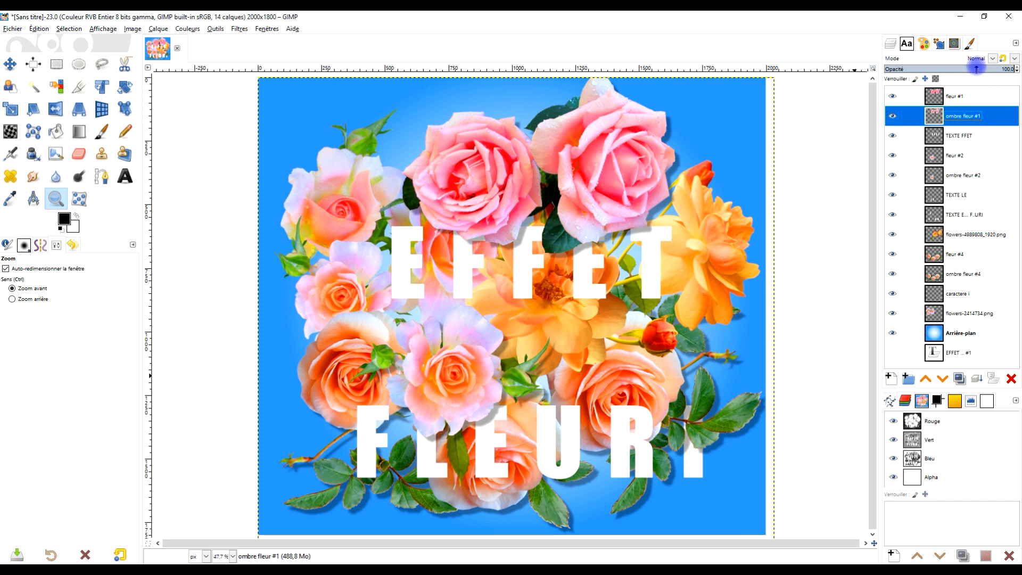
{"action": "mouse_move", "coordinate": [977, 68]}
{"action": "left_mouse_down"}
{"action": "mouse_move", "coordinate": [956, 69]}
{"action": "mouse_move", "coordinate": [979, 67]}
{"action": "left_mouse_up"}
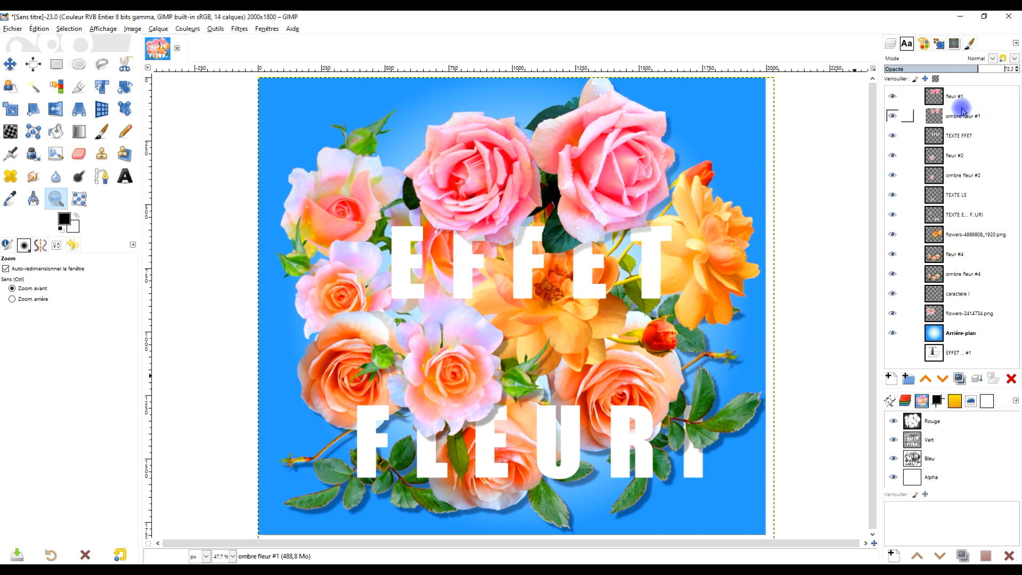
{"action": "mouse_move", "coordinate": [977, 67]}
{"action": "left_mouse_down"}
{"action": "mouse_move", "coordinate": [1007, 68]}
{"action": "mouse_move", "coordinate": [994, 68]}
{"action": "left_mouse_up"}
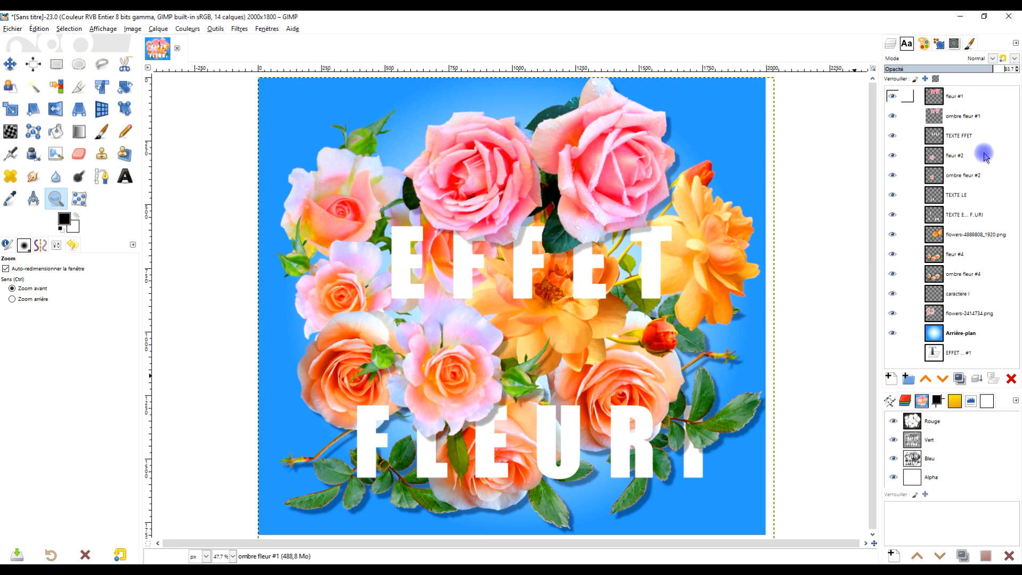